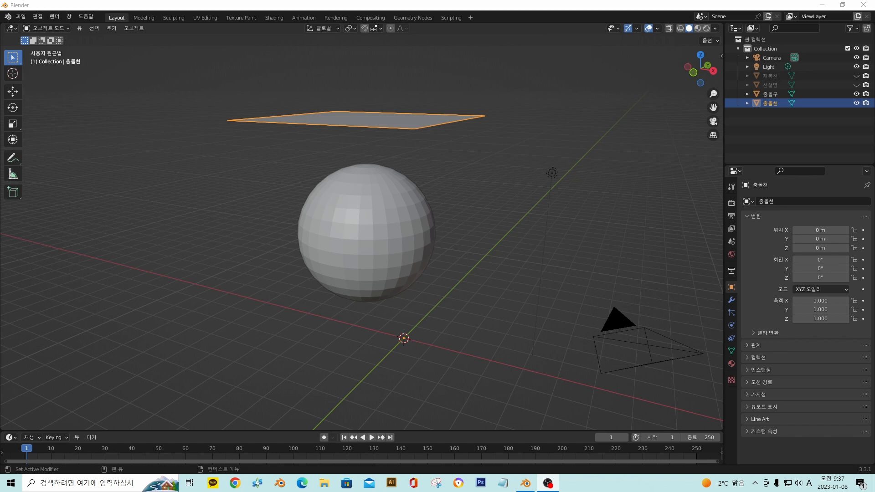
# Enable Collision physics on the sphere 충돌구.
pyautogui.moveTo(362, 227); pyautogui.dragTo(362, 227, button='middle')
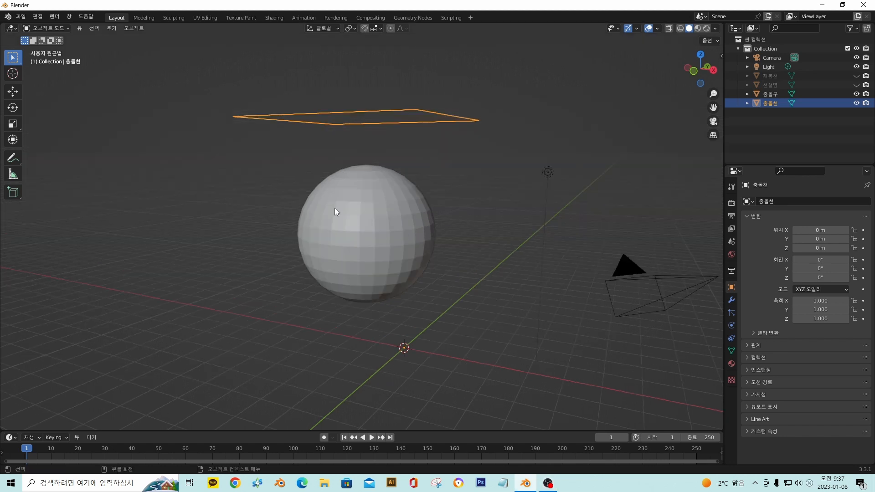
pyautogui.moveTo(451, 228); pyautogui.dragTo(449, 115, button='middle')
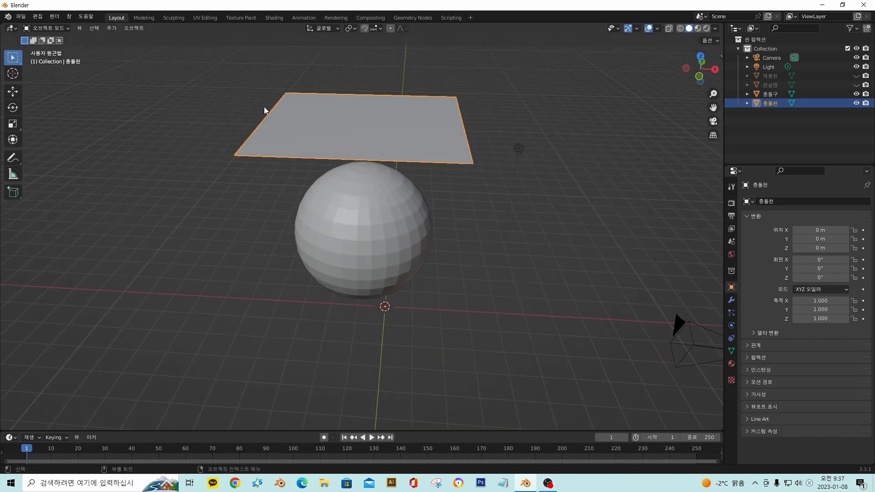
pyautogui.moveTo(393, 136); pyautogui.dragTo(364, 228, button='middle')
pyautogui.click(364, 228)
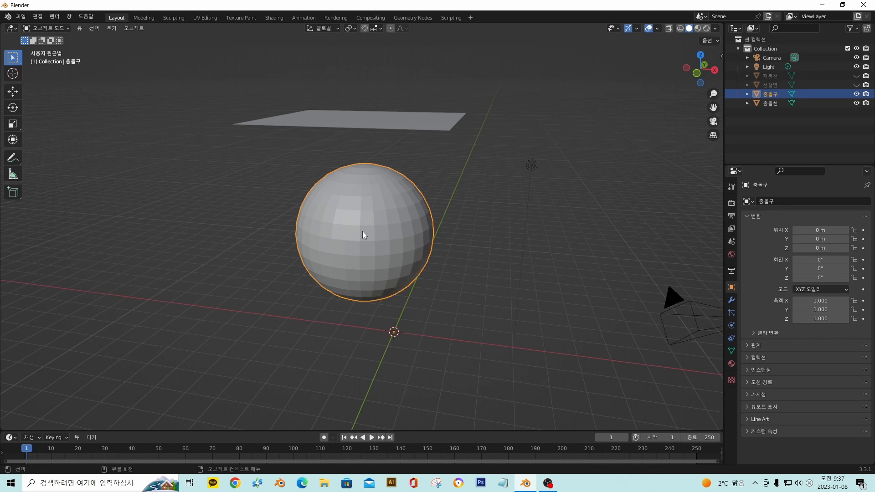
pyautogui.moveTo(378, 229)
pyautogui.mouseDown(button='middle')
pyautogui.moveTo(387, 220)
pyautogui.moveTo(370, 231)
pyautogui.mouseUp(button='middle')
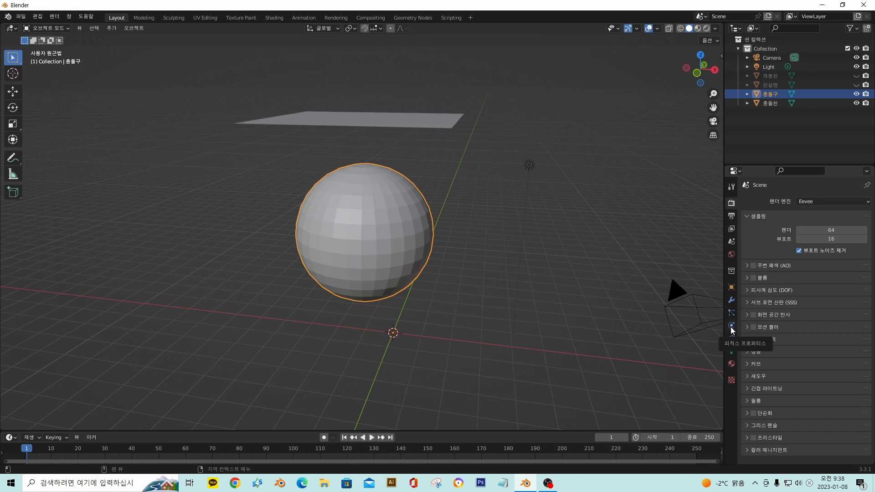
pyautogui.click(730, 326)
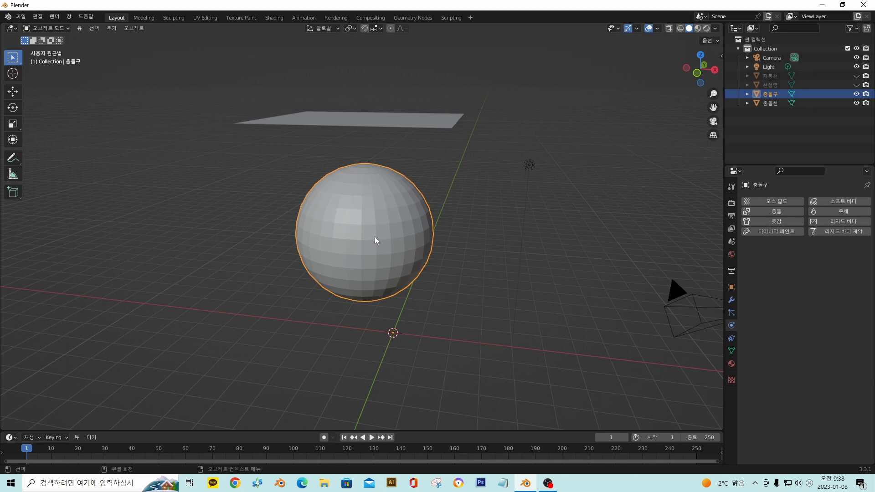
pyautogui.click(775, 211)
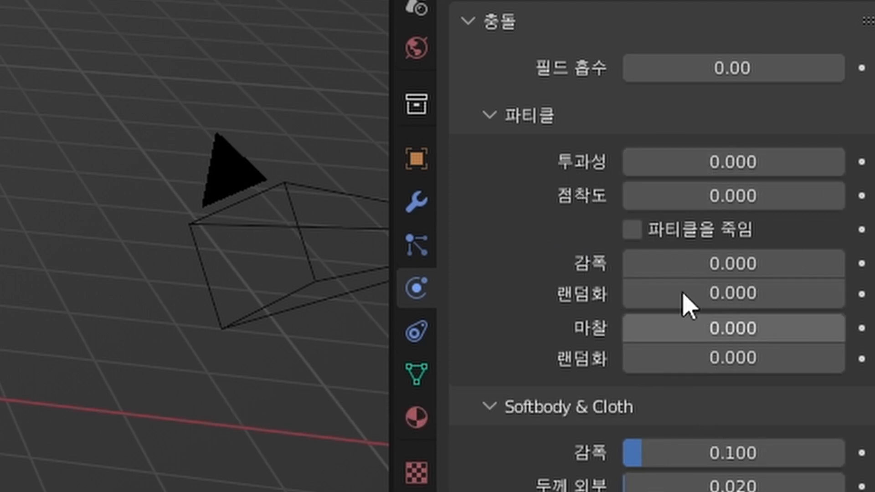
# Collapse the sphere's particle collision settings and set its Softbody & Cloth outer thickness to 0.138.
pyautogui.click(481, 120)
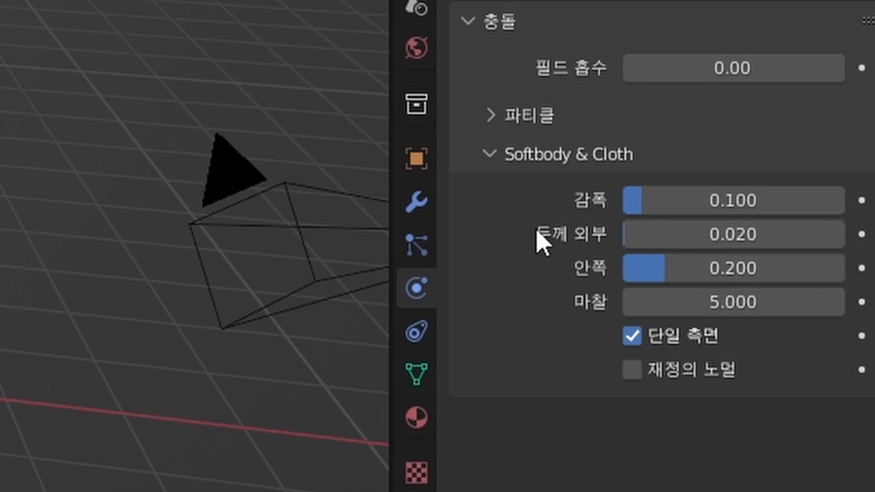
pyautogui.moveTo(625, 244); pyautogui.dragTo(699, 245)
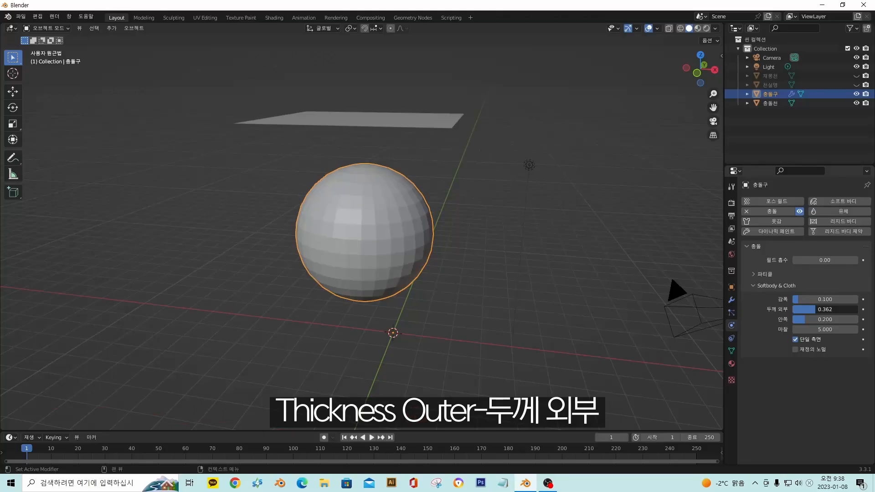
pyautogui.moveTo(815, 310); pyautogui.dragTo(809, 309)
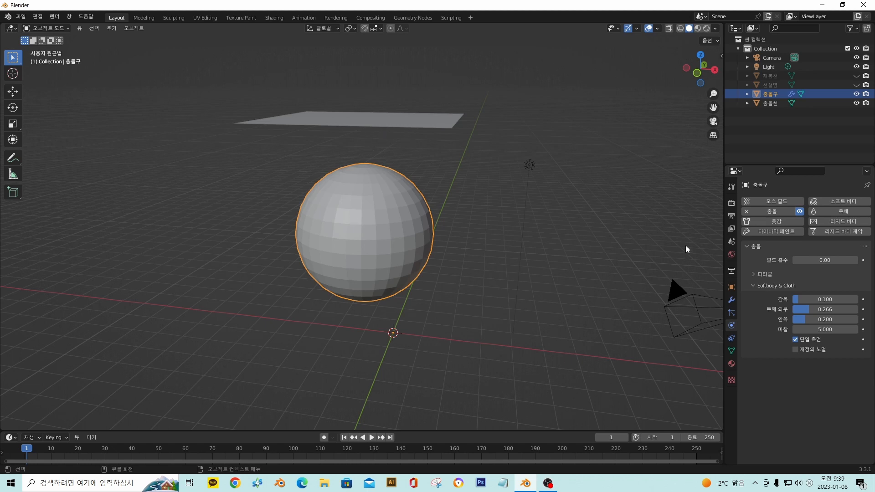
pyautogui.moveTo(804, 311); pyautogui.dragTo(792, 309)
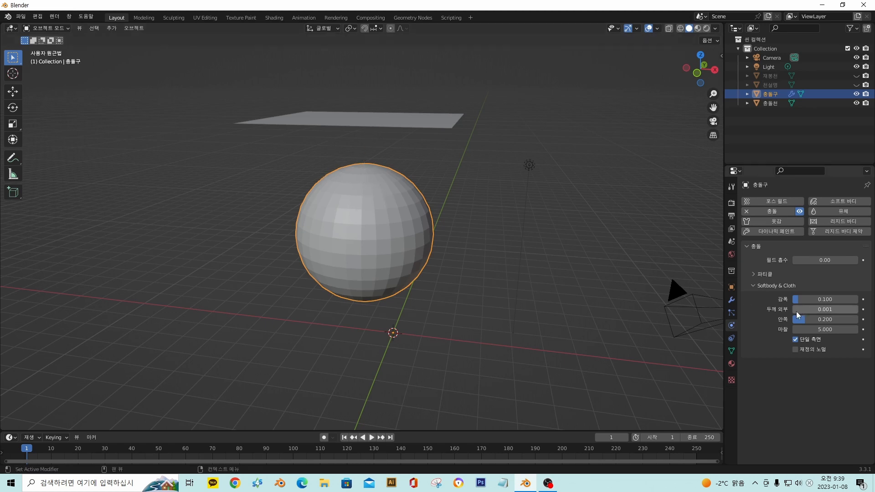
pyautogui.moveTo(793, 310); pyautogui.dragTo(801, 309)
# Add Cloth physics to the plane 충돌천 above the sphere and shade it smooth.
pyautogui.click(394, 126)
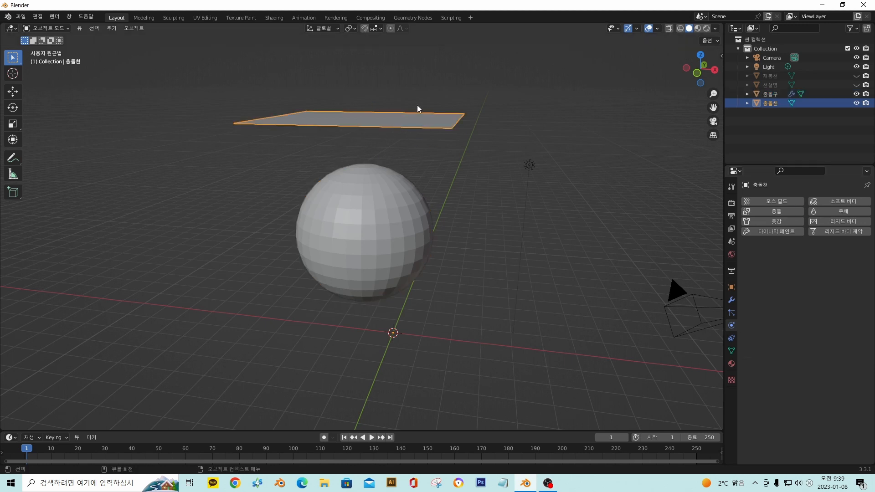
pyautogui.click(775, 224)
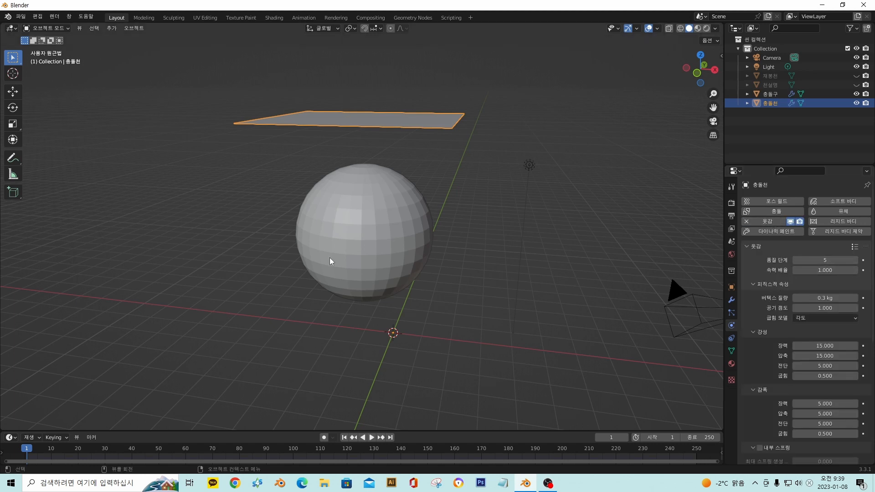
pyautogui.rightClick(414, 122)
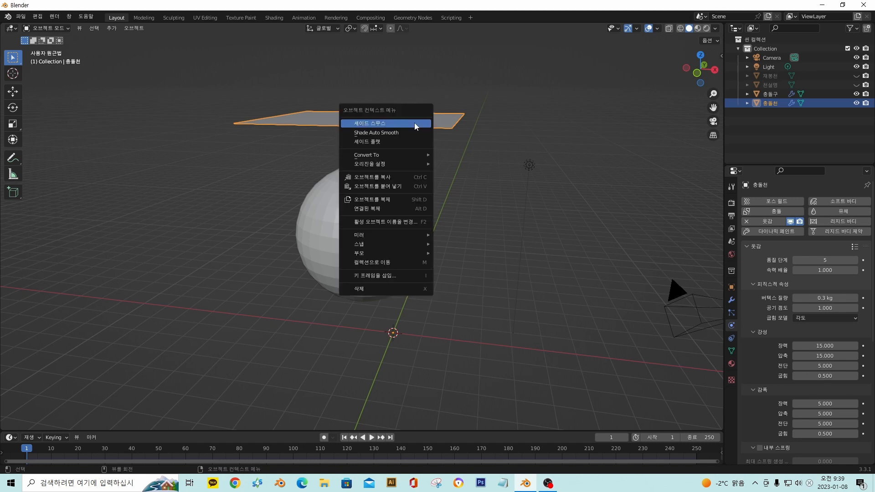
pyautogui.click(412, 124)
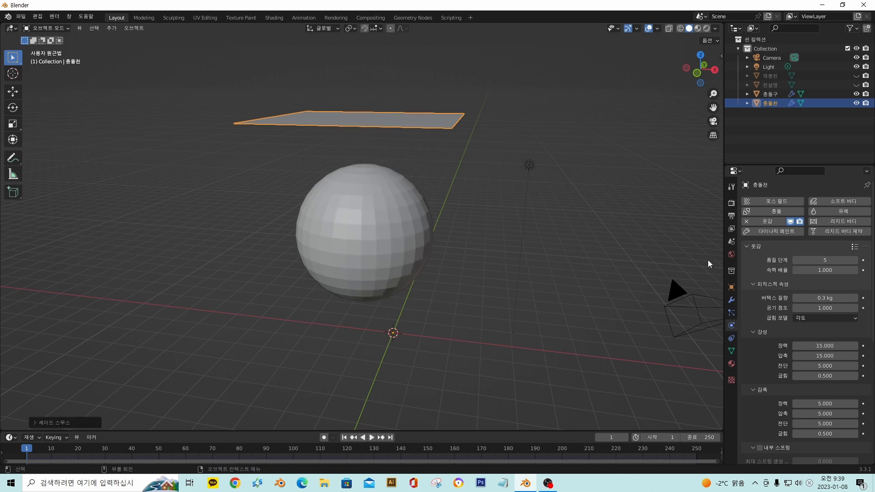
# Run the cloth simulation to frame 29 and examine how the fabric rests on the sphere.
pyautogui.click(731, 339)
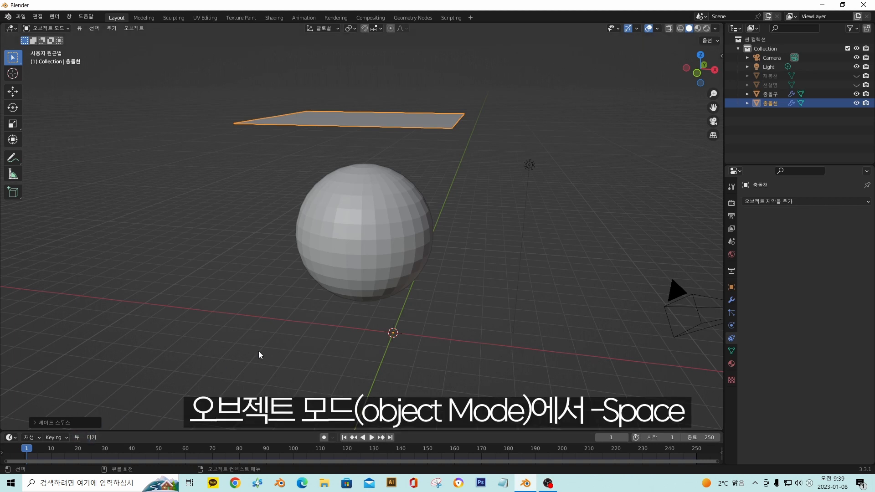
pyautogui.press('space')
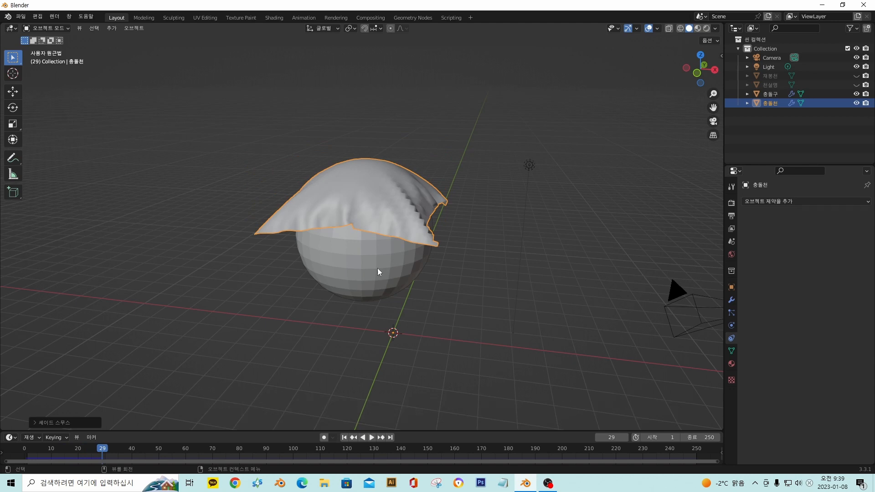
pyautogui.moveTo(377, 267); pyautogui.dragTo(430, 236, button='middle')
pyautogui.scroll(2, 430, 236)
pyautogui.click(364, 267)
pyautogui.scroll(-1, 359, 280)
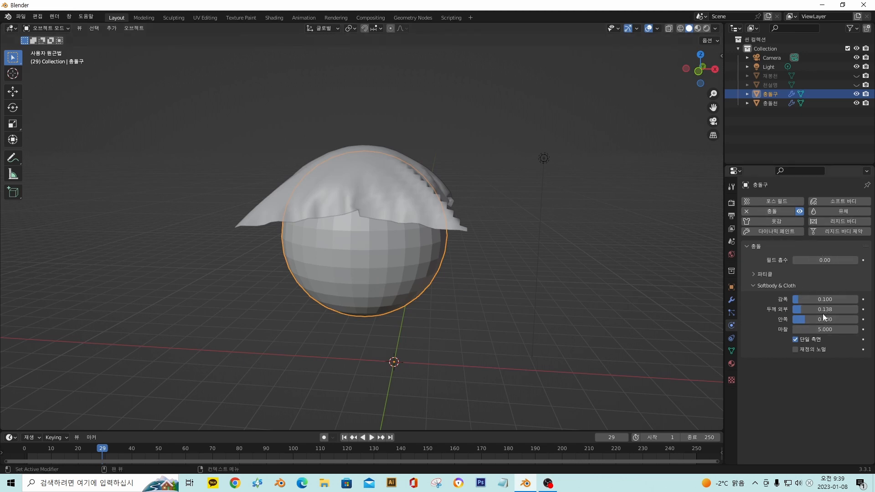
pyautogui.moveTo(630, 293); pyautogui.dragTo(401, 219, button='middle')
pyautogui.scroll(3, 412, 249)
pyautogui.scroll(-3, 400, 219)
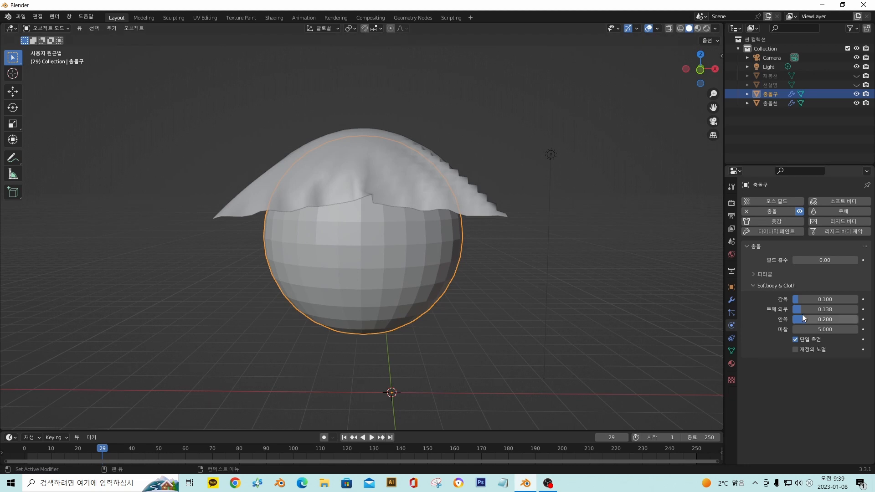
# Raise the sphere's outer collision thickness to 0.726 and rewind the timeline to frame 0.
pyautogui.moveTo(803, 312); pyautogui.dragTo(815, 314)
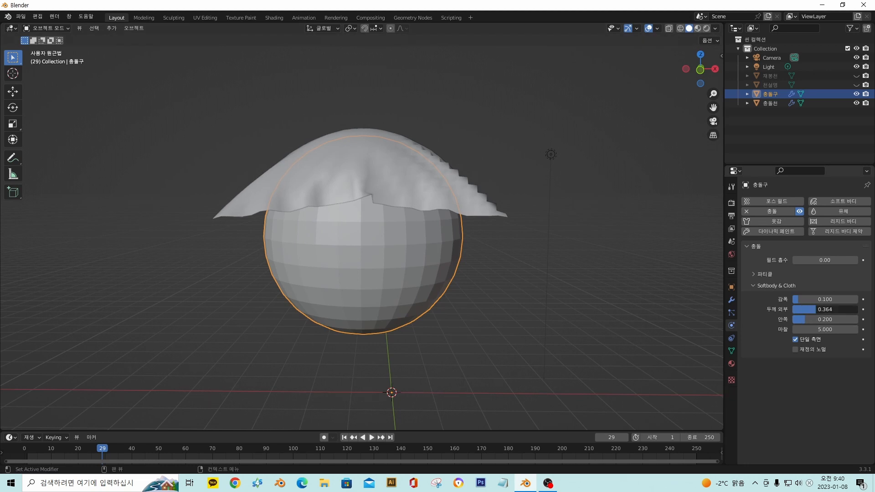
pyautogui.hotkey('ctrl', 'z')
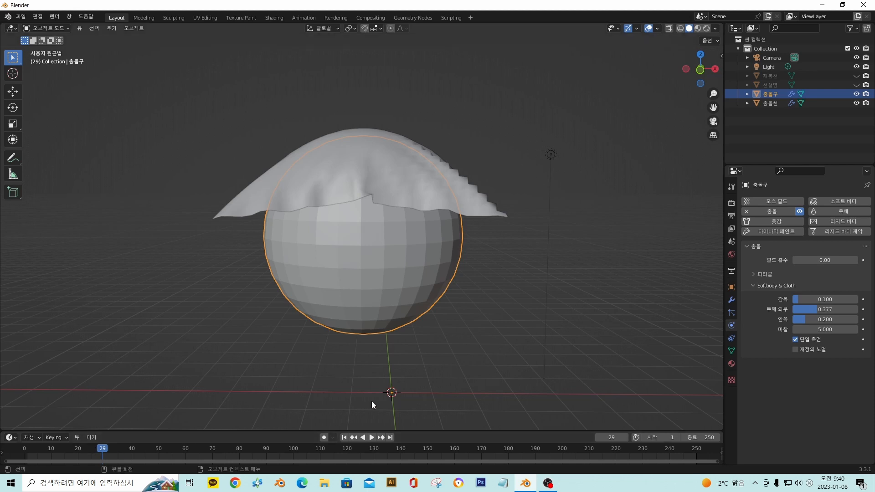
pyautogui.moveTo(100, 449); pyautogui.dragTo(24, 451)
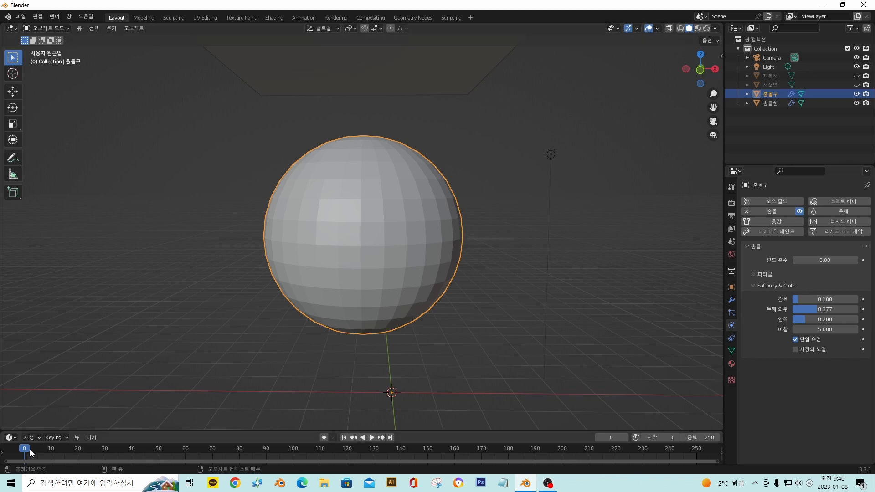
pyautogui.moveTo(404, 332); pyautogui.dragTo(312, 246, button='middle')
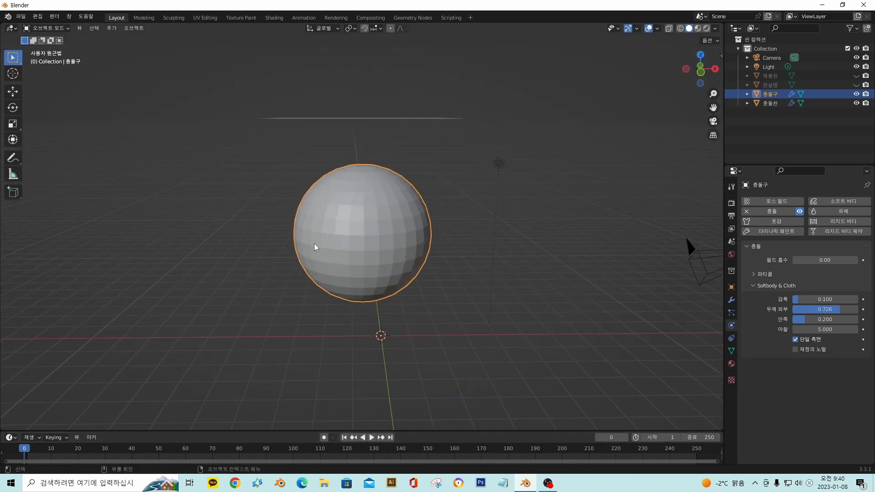
pyautogui.moveTo(781, 311); pyautogui.dragTo(804, 311)
# Replay the simulation to frame 25 and inspect the gap between cloth and sphere from below.
pyautogui.press('space')
pyautogui.press('space')
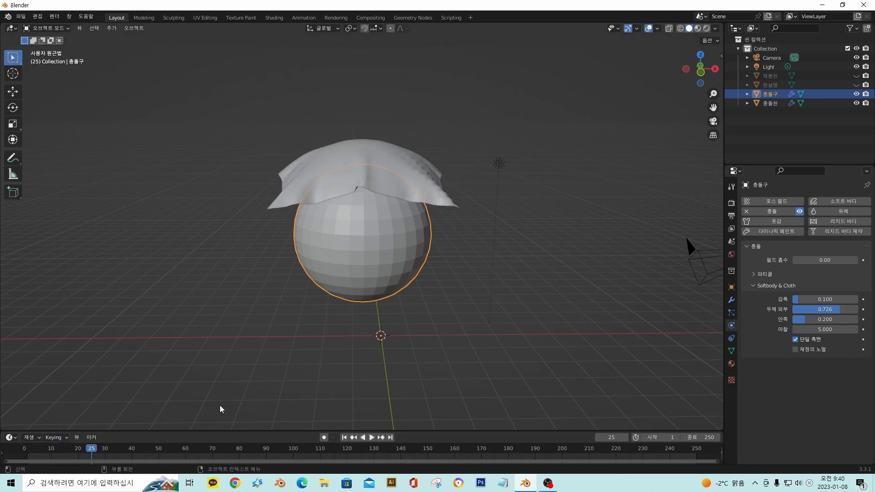
pyautogui.moveTo(332, 290); pyautogui.dragTo(381, 122, button='middle')
pyautogui.scroll(3, 378, 199)
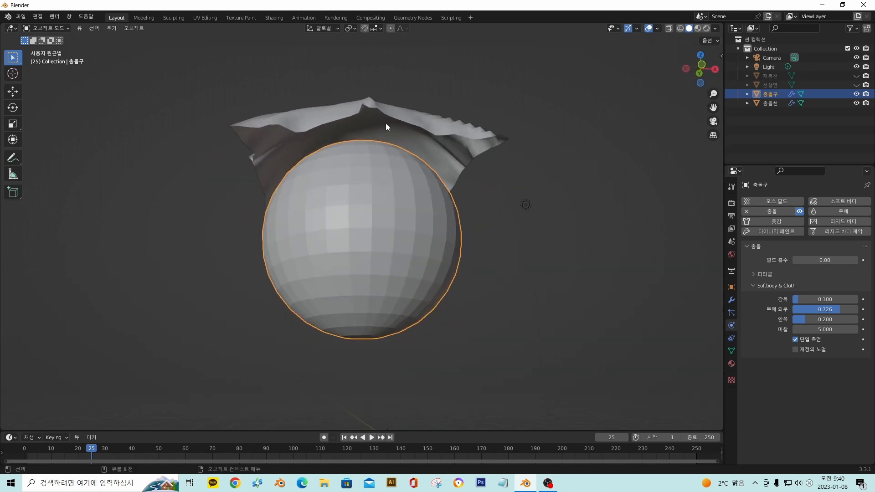
pyautogui.moveTo(366, 165); pyautogui.dragTo(392, 196, button='middle')
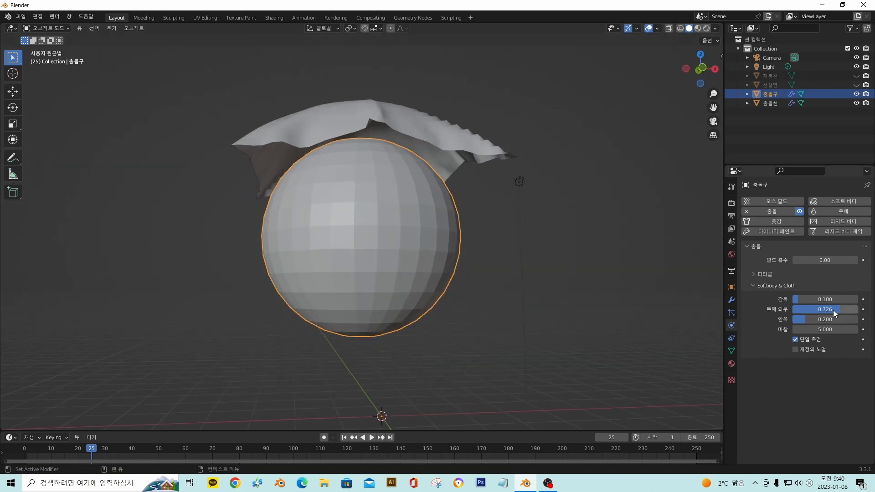
# Reduce the sphere's outer collision thickness to 0.001 and replay the simulation from frame 0 to frame 31.
pyautogui.moveTo(838, 309); pyautogui.dragTo(543, 323)
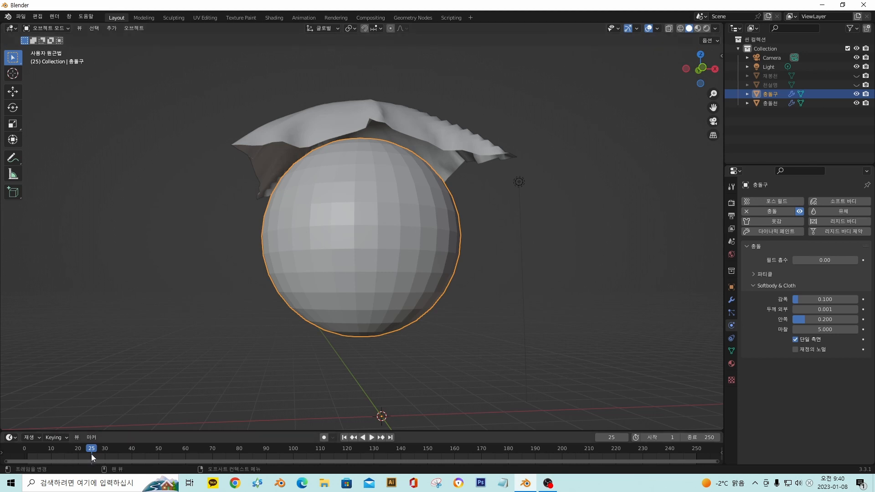
pyautogui.moveTo(91, 452); pyautogui.dragTo(25, 450)
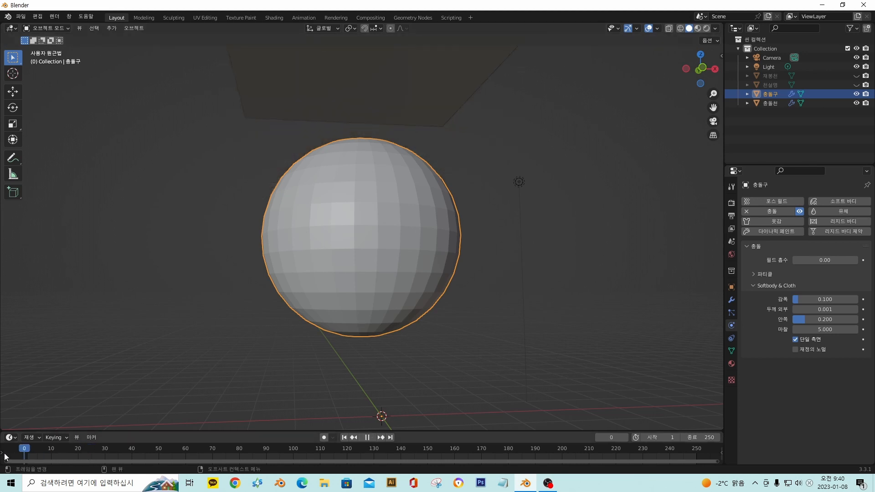
pyautogui.press('space')
pyautogui.press('space')
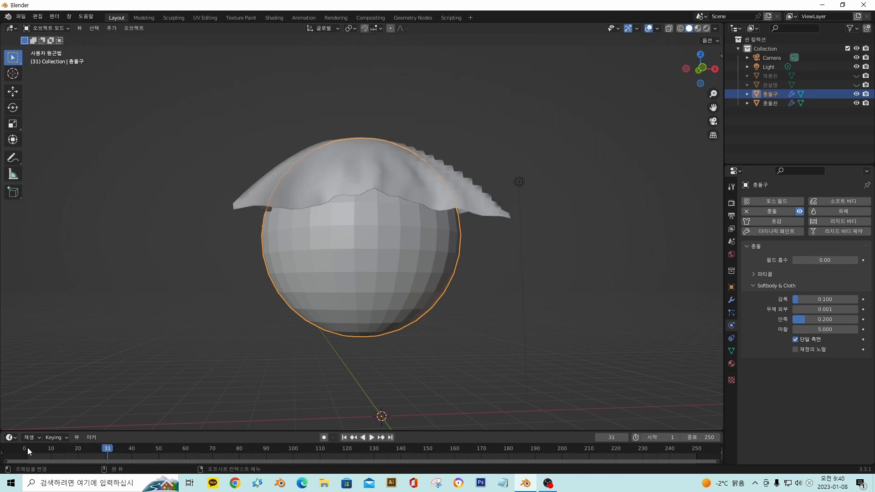
# Set the sphere's inner collision thickness to 0.001 and its friction to 11.900.
pyautogui.moveTo(825, 319); pyautogui.dragTo(449, 291)
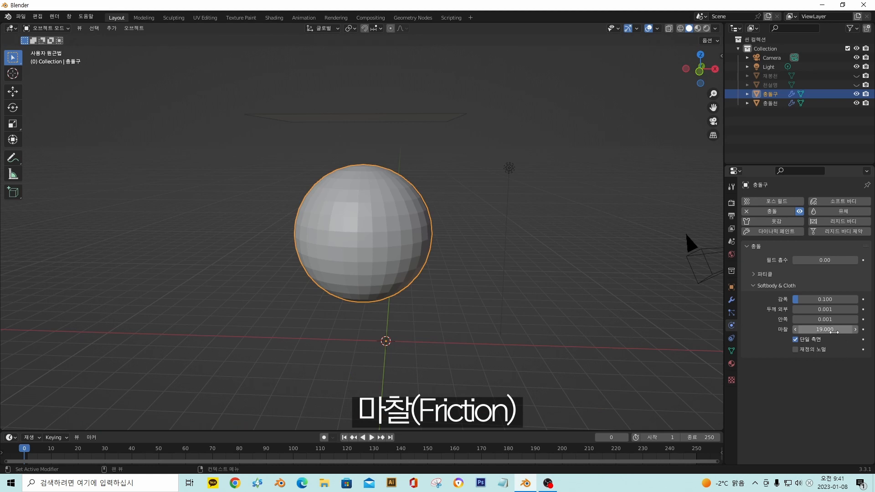
pyautogui.moveTo(826, 329); pyautogui.dragTo(770, 330)
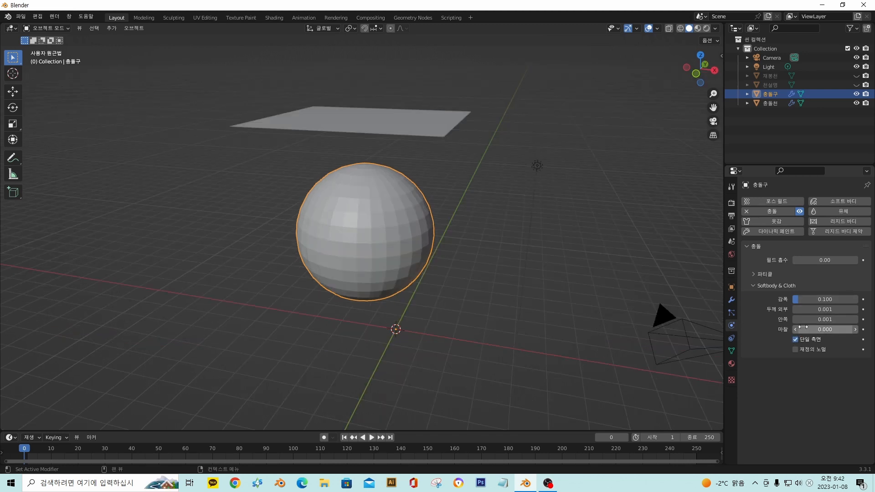
pyautogui.moveTo(825, 330); pyautogui.dragTo(847, 329)
# Play the simulation to frame 76 and examine from several angles how the cloth grips the sphere.
pyautogui.moveTo(586, 324); pyautogui.dragTo(601, 316, button='middle')
pyautogui.press('space')
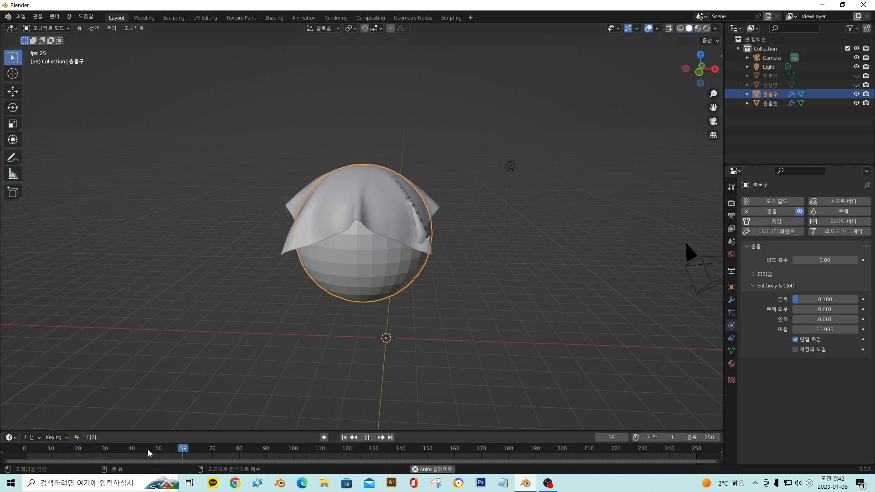
pyautogui.press('space')
pyautogui.moveTo(369, 367); pyautogui.dragTo(359, 227, button='middle')
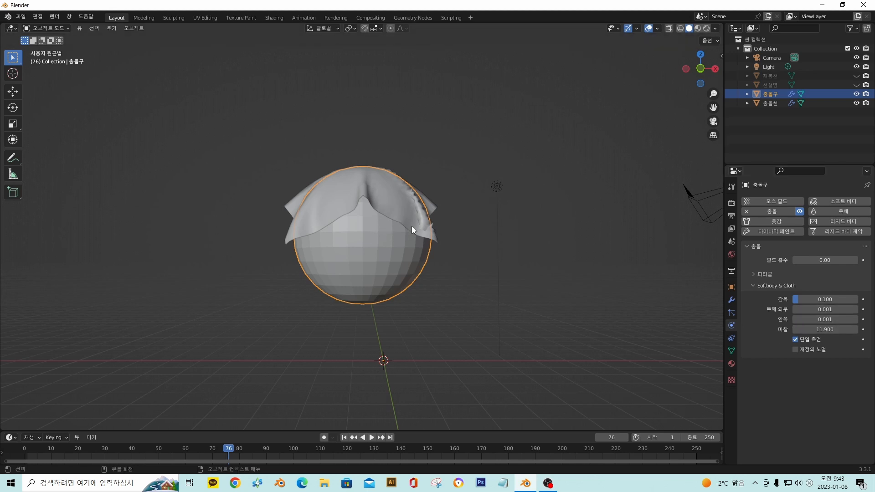
pyautogui.moveTo(386, 236); pyautogui.dragTo(391, 254, button='middle')
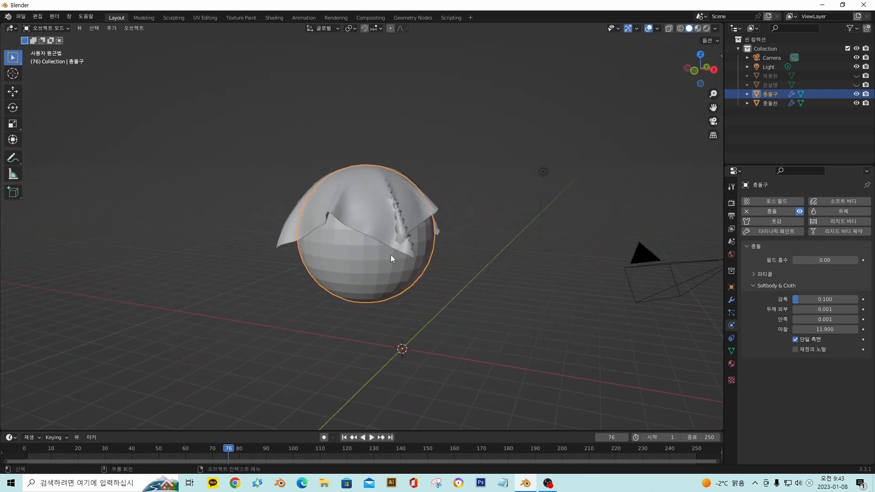
# Set the sphere's collision friction to 0 and replay the simulation from the start to frame 132.
pyautogui.click(811, 329)
pyautogui.write('0')
pyautogui.press('Return')
pyautogui.hotkey('shift', 'Left')
pyautogui.press('space')
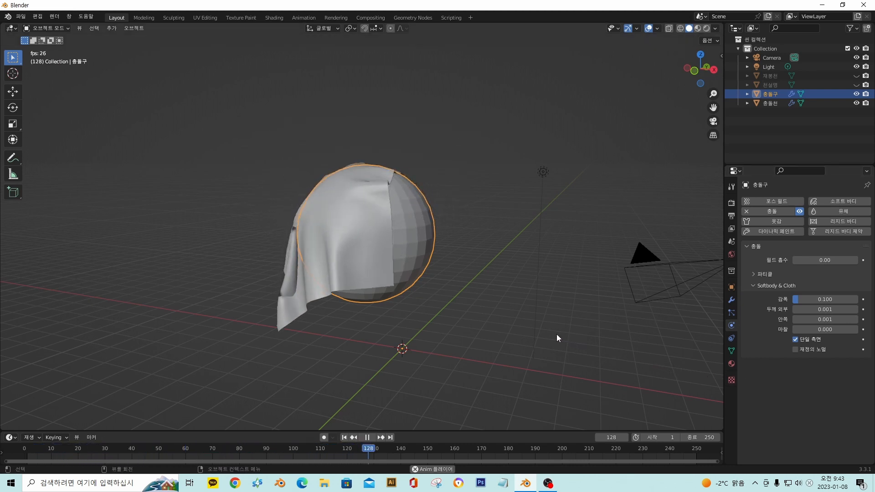
pyautogui.press('space')
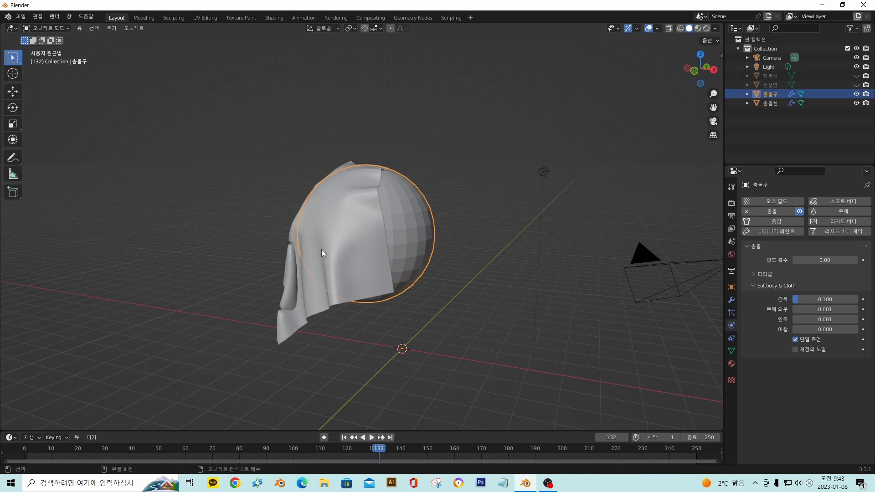
# Play the frictionless simulation to frame 154 and examine from several angles how the cloth slides off the sphere.
pyautogui.press('space')
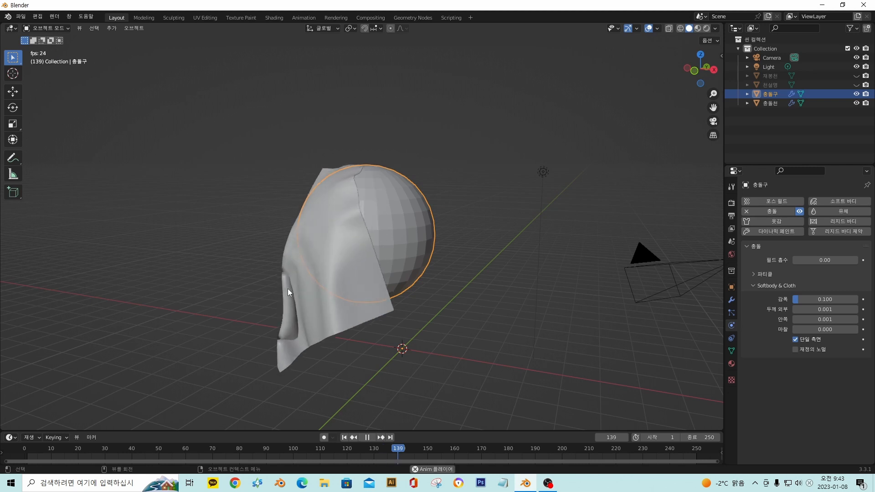
pyautogui.moveTo(334, 286); pyautogui.dragTo(407, 386, button='middle')
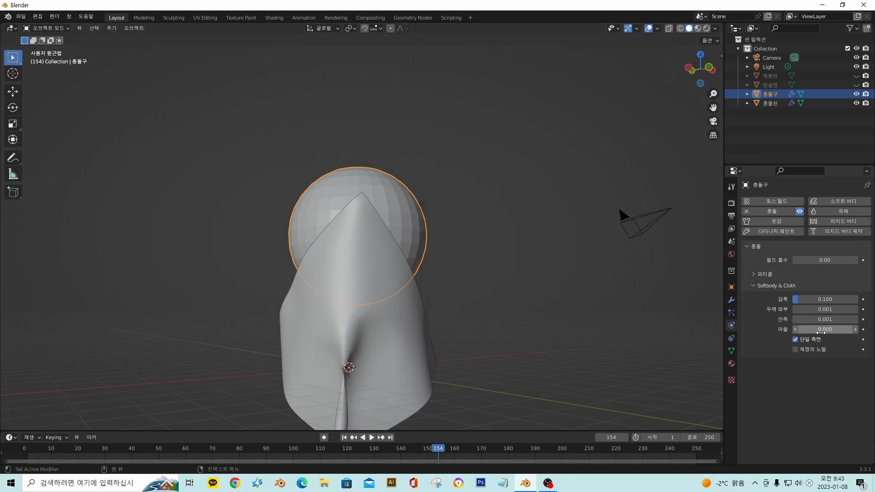
pyautogui.moveTo(415, 274); pyautogui.dragTo(244, 275, button='middle')
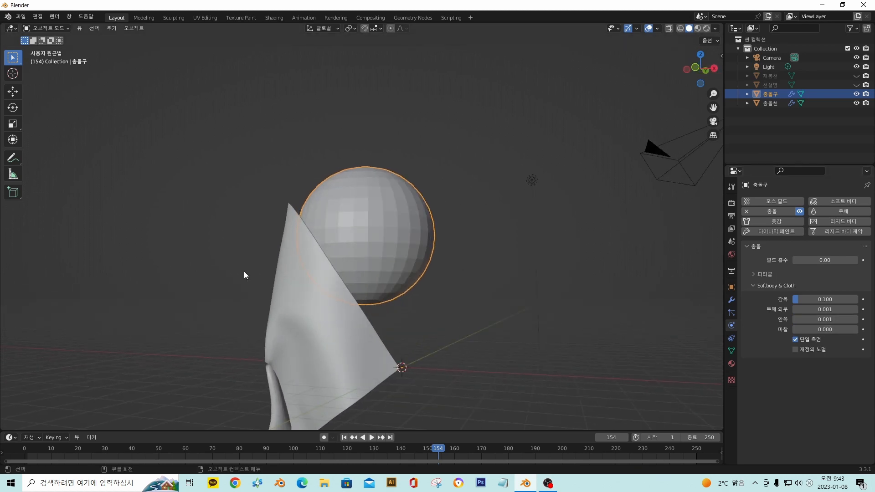
pyautogui.moveTo(306, 338); pyautogui.dragTo(435, 328, button='middle')
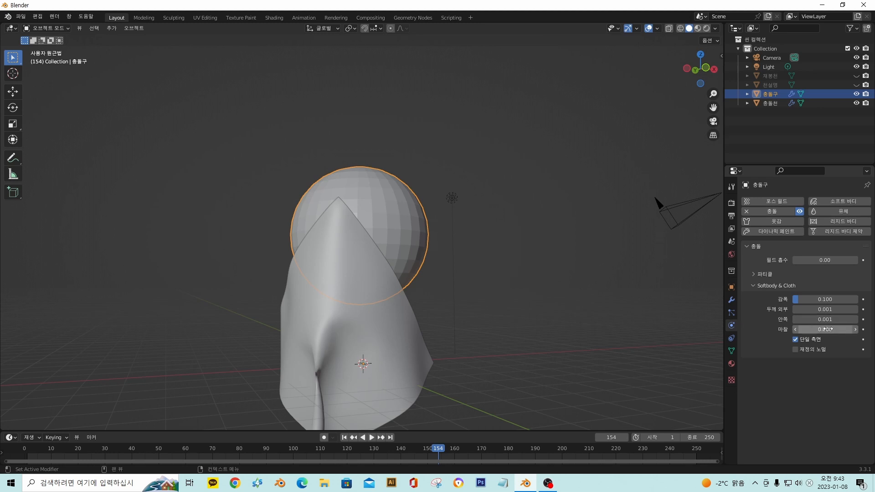
# Set the sphere's collision friction to 8.400, then return to frame 0 with the cloth plane above the sphere selected.
pyautogui.moveTo(828, 330); pyautogui.dragTo(868, 330)
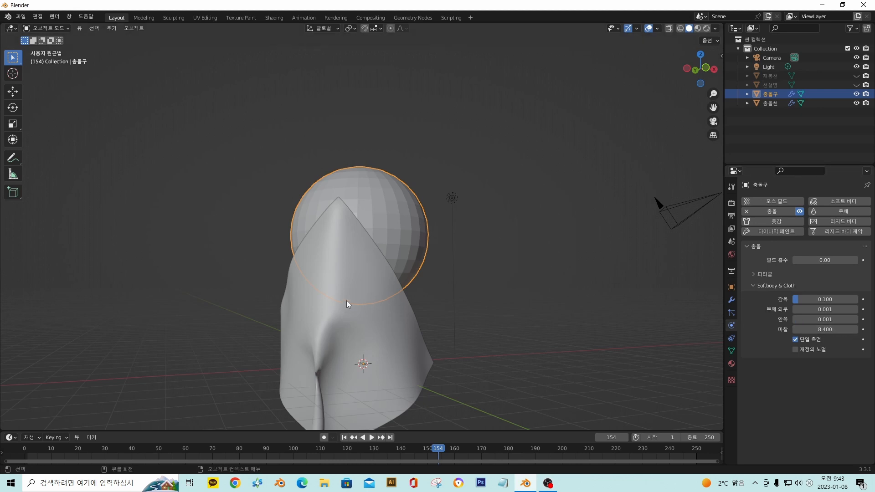
pyautogui.moveTo(346, 300); pyautogui.dragTo(373, 185, button='middle')
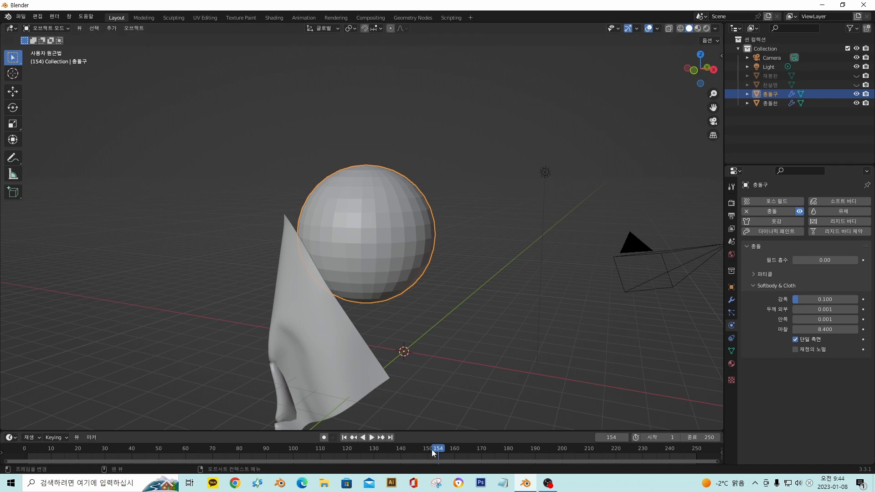
pyautogui.moveTo(432, 449); pyautogui.dragTo(27, 405)
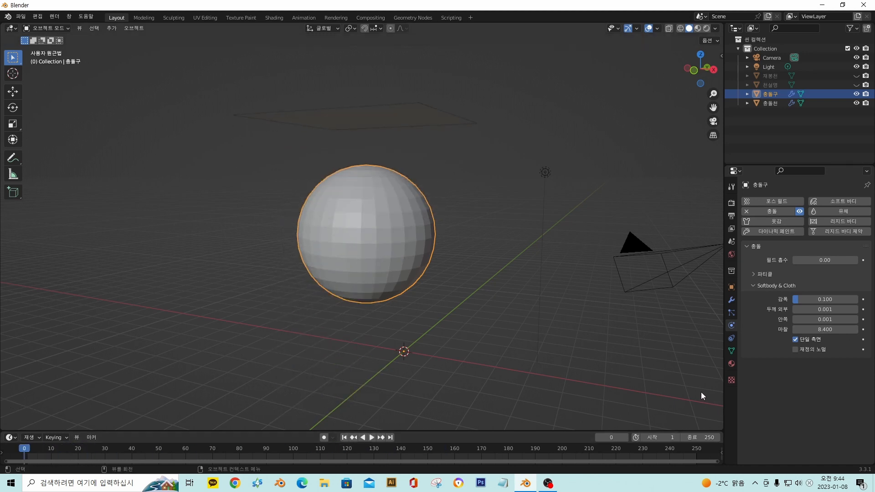
pyautogui.moveTo(658, 303); pyautogui.dragTo(514, 291, button='middle')
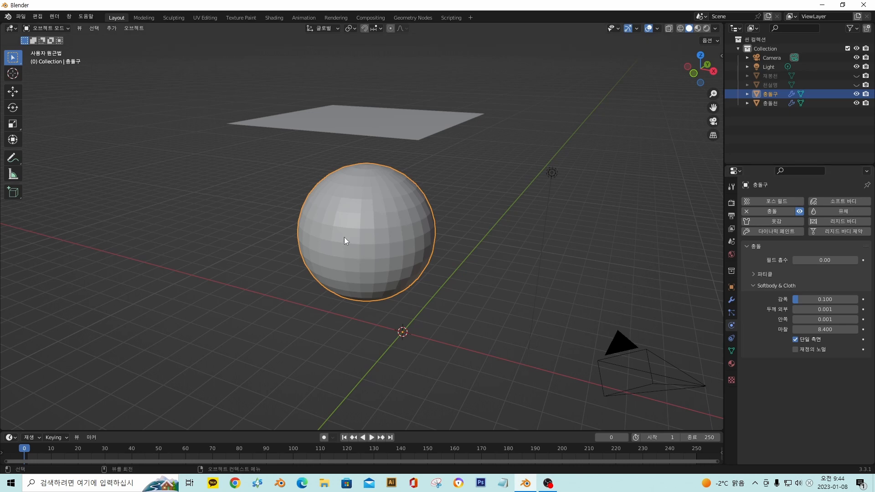
pyautogui.click(367, 118)
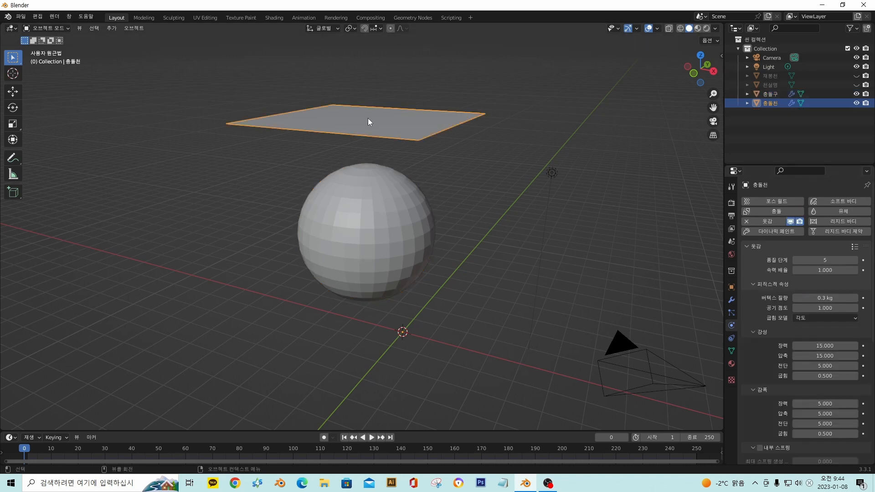
pyautogui.moveTo(368, 119)
pyautogui.mouseDown(button='middle')
pyautogui.moveTo(421, 155)
pyautogui.moveTo(359, 124)
pyautogui.mouseUp(button='middle')
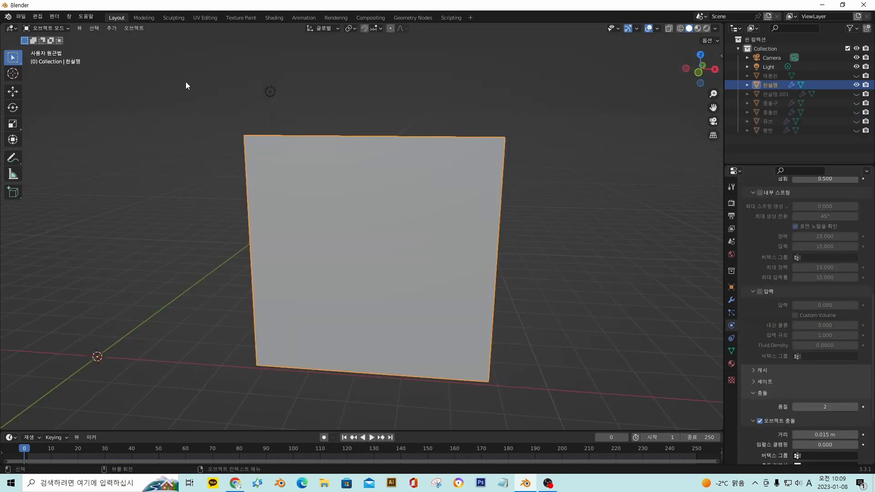
# Put the 천설명 plane in Edit Mode and select single faces of its grid, ending with one in the middle of the top row.
pyautogui.click(54, 27)
pyautogui.click(46, 47)
pyautogui.moveTo(242, 192); pyautogui.dragTo(337, 194, button='middle')
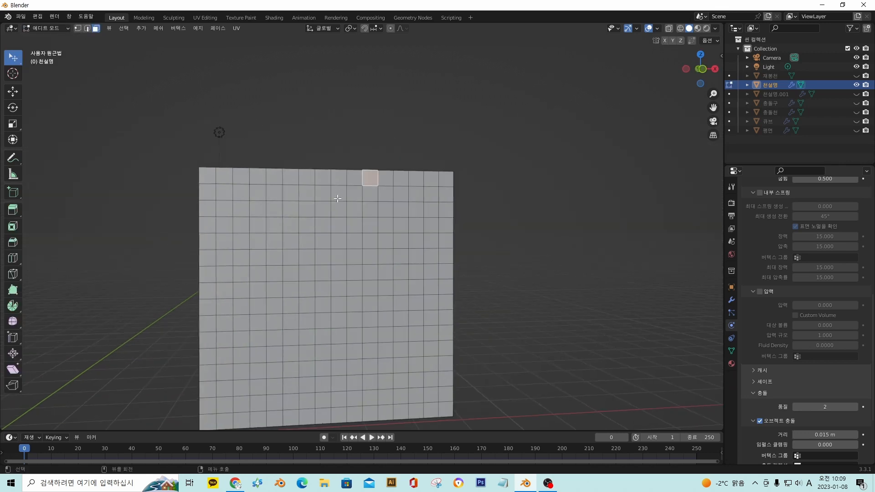
pyautogui.click(349, 216)
pyautogui.click(385, 195)
pyautogui.click(339, 194)
pyautogui.click(304, 225)
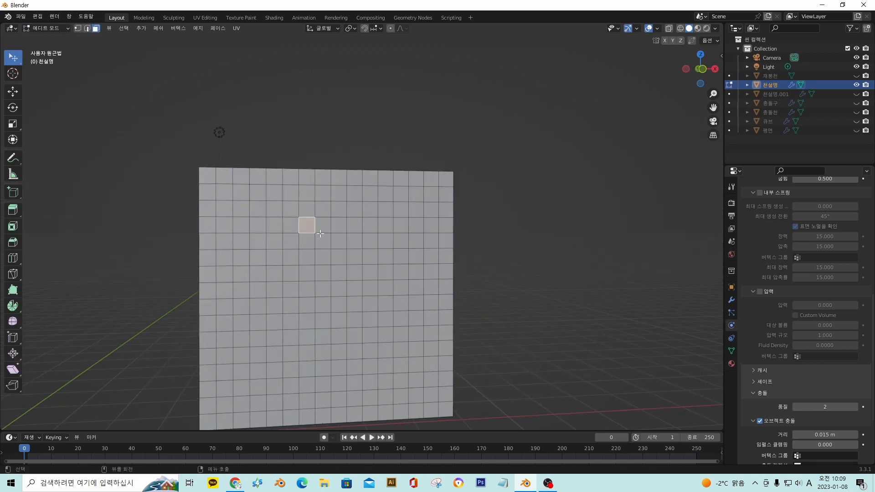
pyautogui.click(369, 195)
pyautogui.moveTo(337, 282); pyautogui.dragTo(338, 283, button='middle')
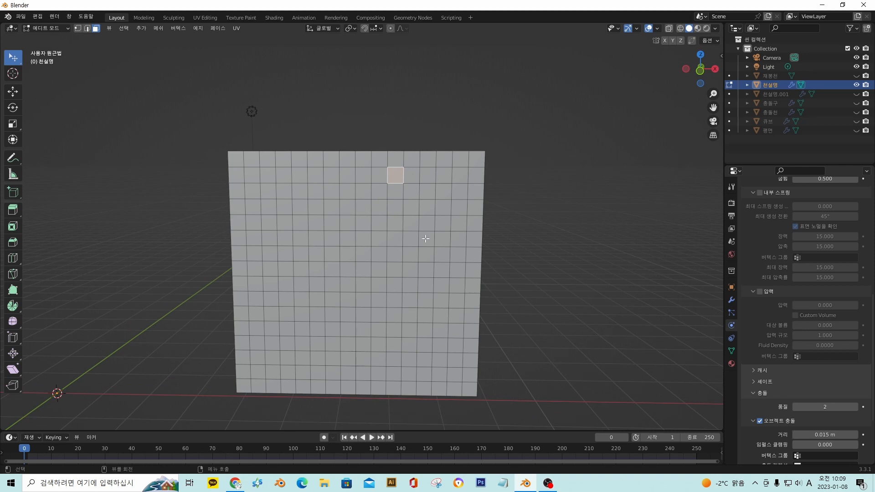
pyautogui.click(365, 159)
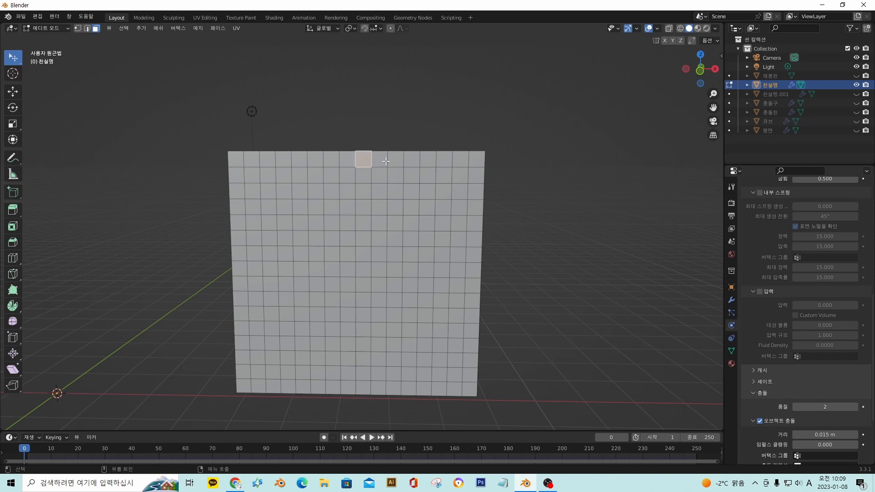
pyautogui.click(380, 160)
pyautogui.click(364, 161)
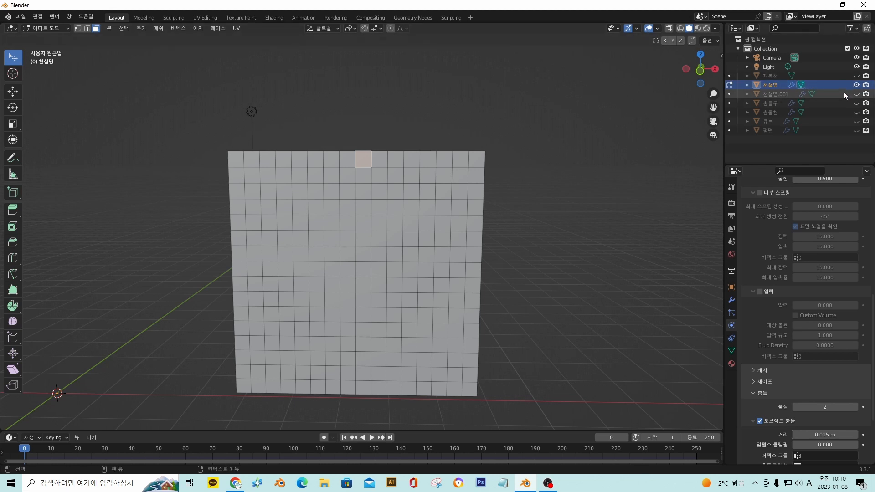
# Unhide the folded 천설명.001 object and examine its two sloping halves above the grid plane.
pyautogui.click(857, 94)
pyautogui.moveTo(401, 114); pyautogui.dragTo(440, 172, button='middle')
pyautogui.moveTo(316, 174)
pyautogui.mouseDown(button='middle')
pyautogui.moveTo(441, 165)
pyautogui.moveTo(399, 180)
pyautogui.moveTo(322, 166)
pyautogui.mouseUp(button='middle')
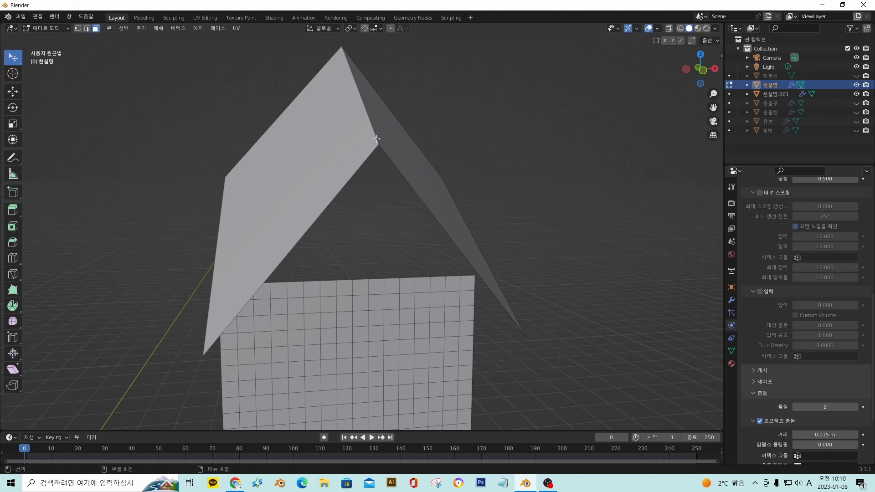
pyautogui.moveTo(377, 138); pyautogui.dragTo(401, 169, button='middle')
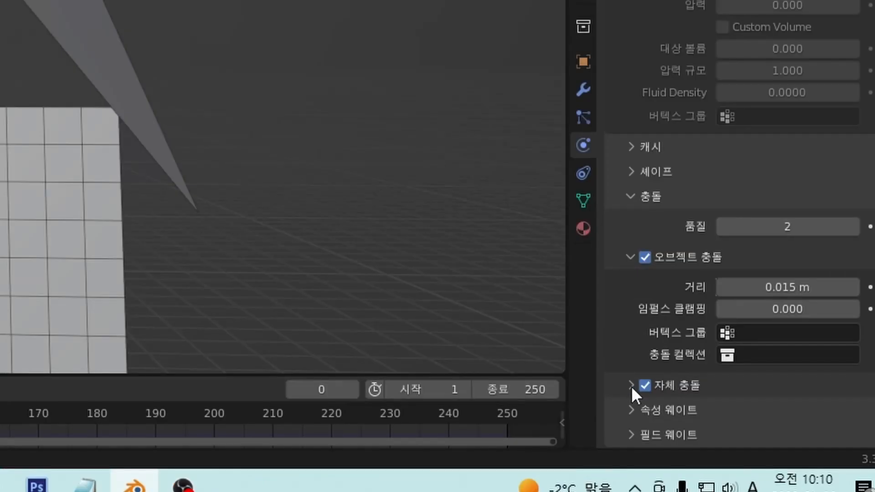
# Expand the cloth's Self Collisions settings (자체 충돌) and review them alongside the object collision settings.
pyautogui.click(753, 436)
pyautogui.scroll(-3, 801, 369)
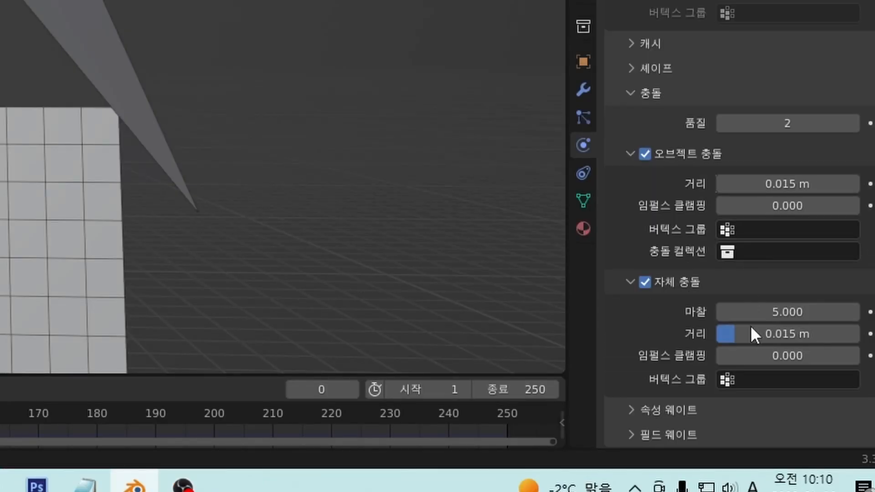
pyautogui.scroll(2, 797, 406)
pyautogui.scroll(-3, 738, 328)
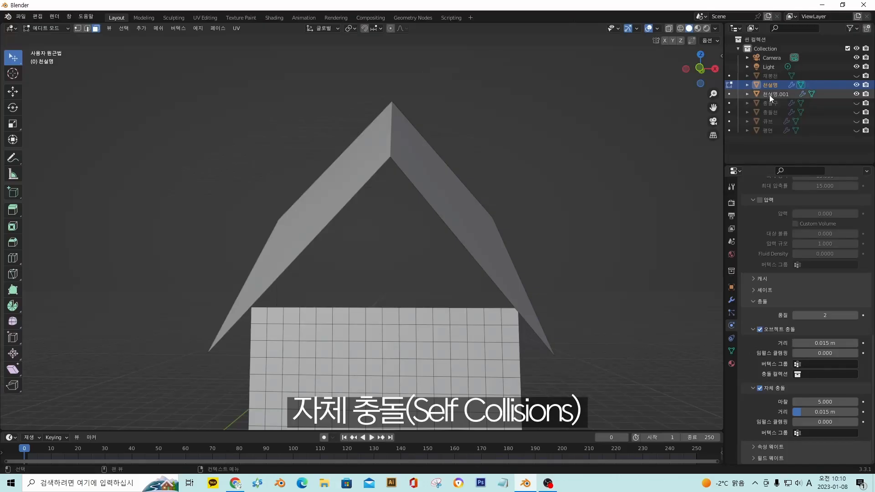
# In Edit Mode on 천설명.001, rip the ridge edge across the opposite half and enable the cloth's Self Collisions.
pyautogui.click(768, 94)
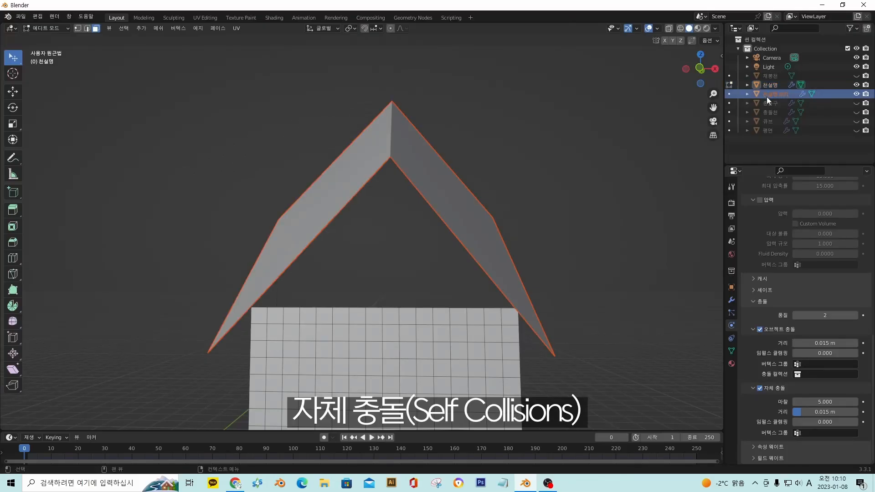
pyautogui.click(729, 94)
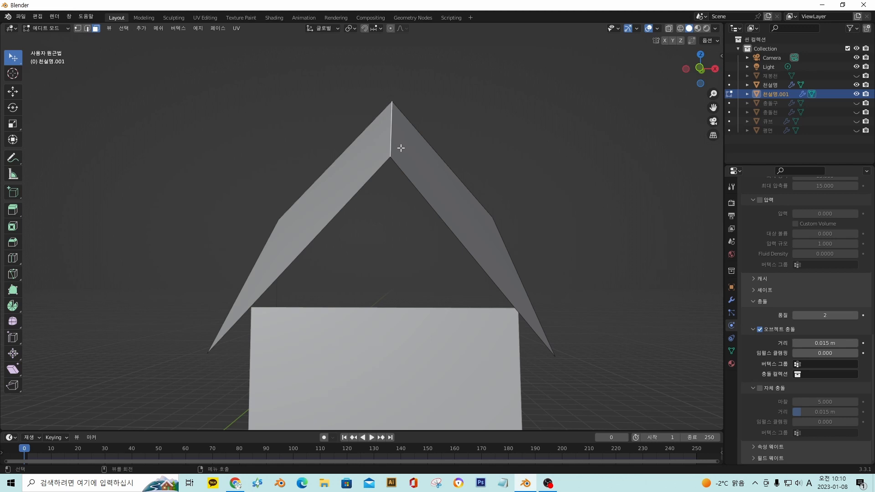
pyautogui.press('v')
pyautogui.click(293, 149)
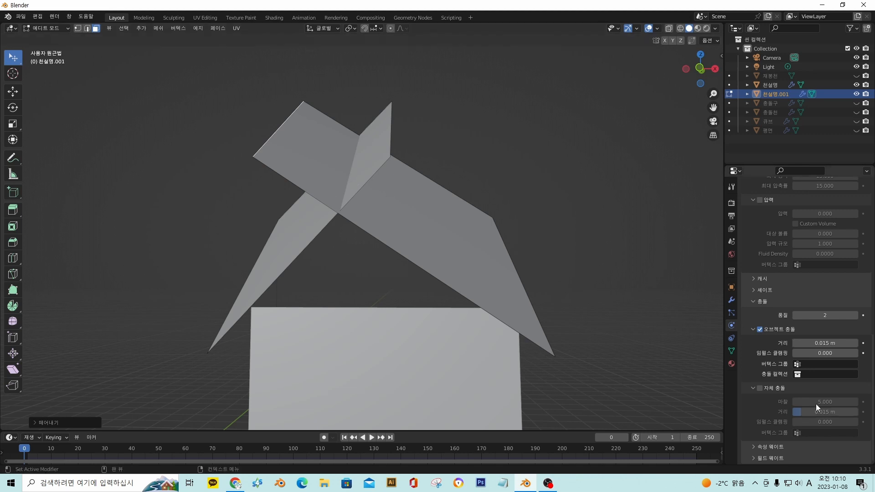
pyautogui.click(759, 388)
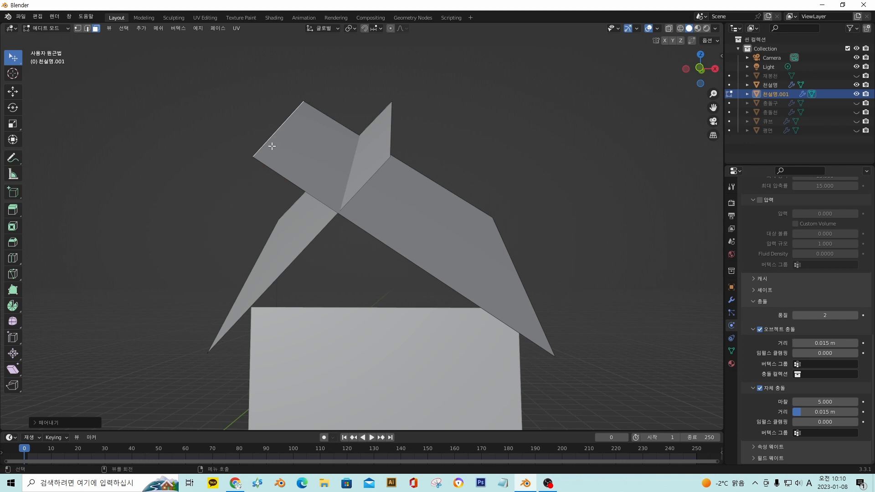
# Undo the rip of the ridge edge on 천설명.001 and freely move the joined edge.
pyautogui.hotkey('ctrl', 'z')
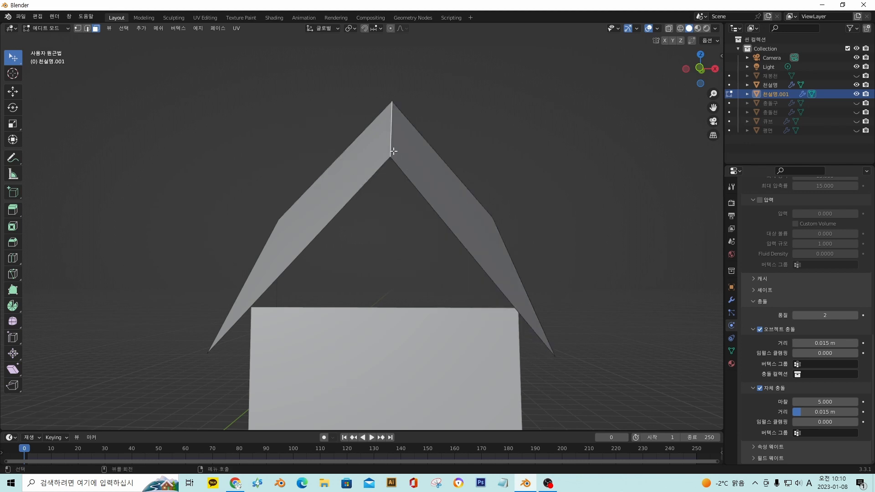
pyautogui.press('g')
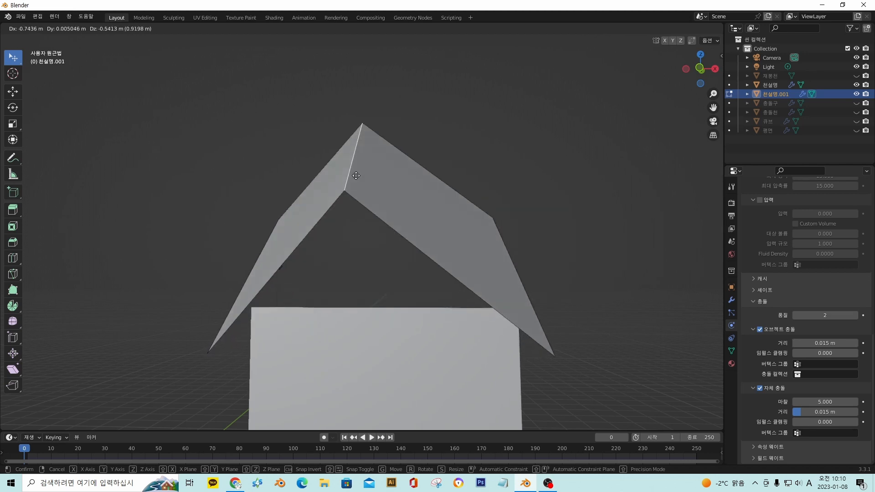
pyautogui.click(388, 152)
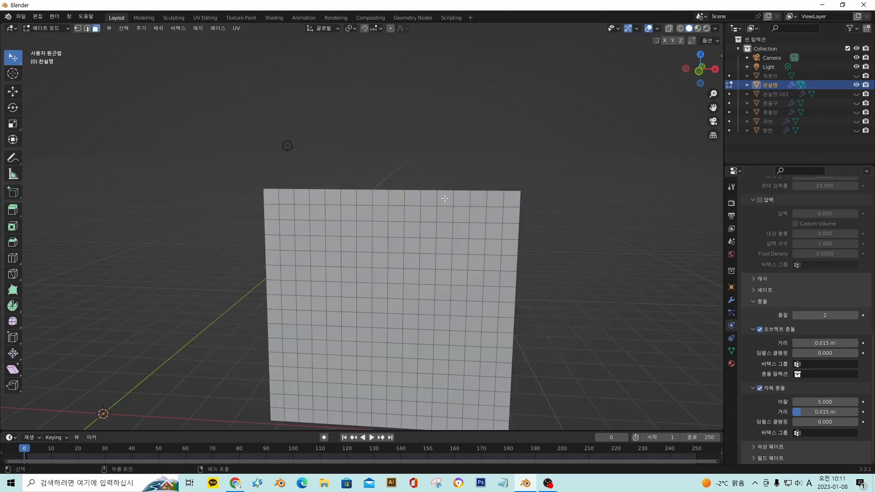
# Select single faces along the top row of the 천설명 plane's grid, then return to Object Mode.
pyautogui.moveTo(422, 183); pyautogui.dragTo(431, 174, button='middle')
pyautogui.click(379, 219)
pyautogui.click(406, 216)
pyautogui.click(392, 218)
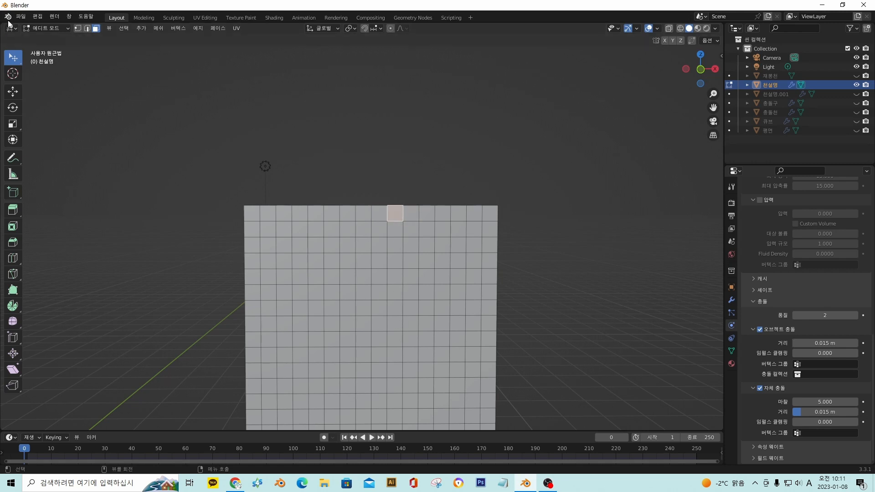
pyautogui.click(48, 26)
pyautogui.click(54, 36)
# Go back to the start of the 천설명 plane's cloth settings and look through the cloth presets.
pyautogui.moveTo(309, 171); pyautogui.dragTo(368, 193, button='middle')
pyautogui.scroll(8, 775, 277)
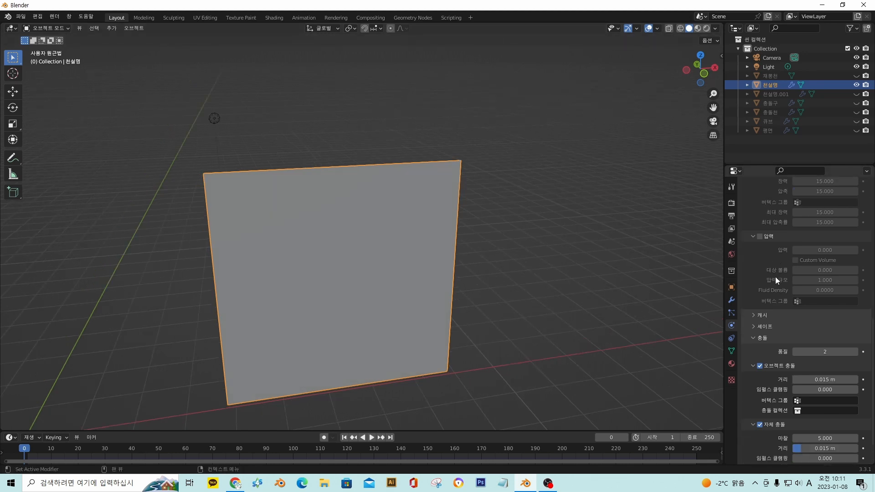
pyautogui.scroll(10, 776, 273)
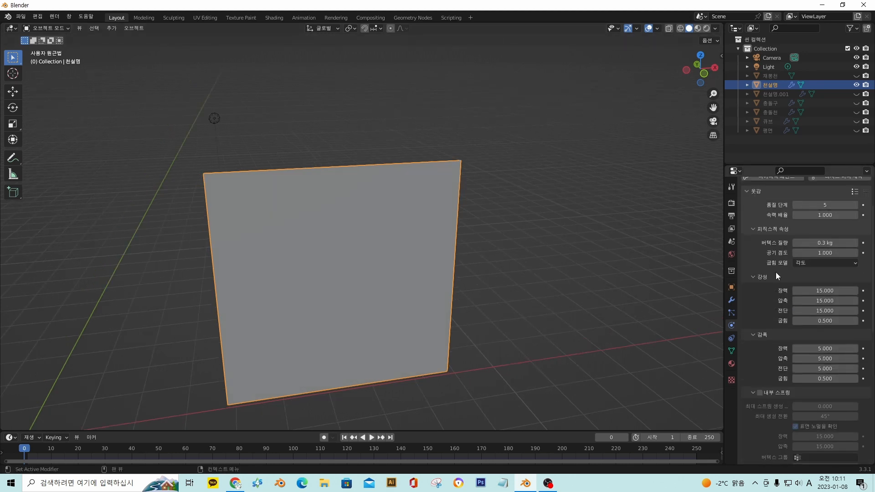
pyautogui.moveTo(447, 225); pyautogui.dragTo(601, 220, button='middle')
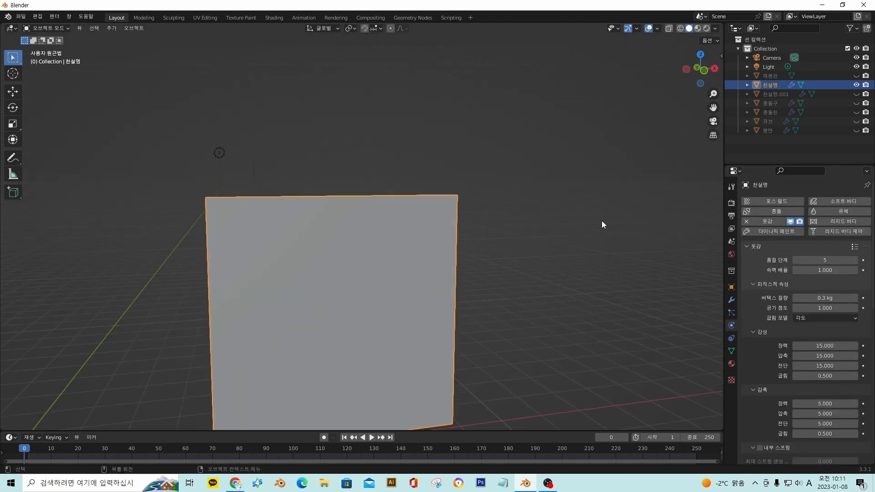
pyautogui.click(854, 247)
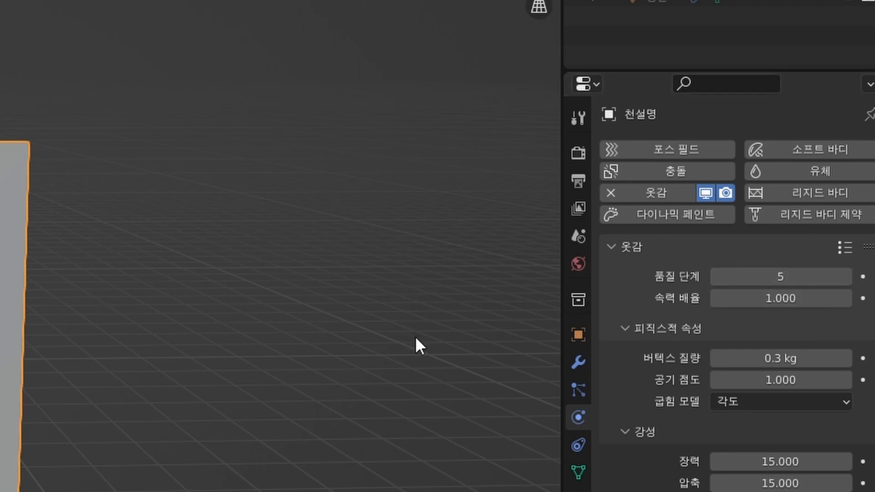
pyautogui.moveTo(416, 344); pyautogui.dragTo(372, 354, button='middle')
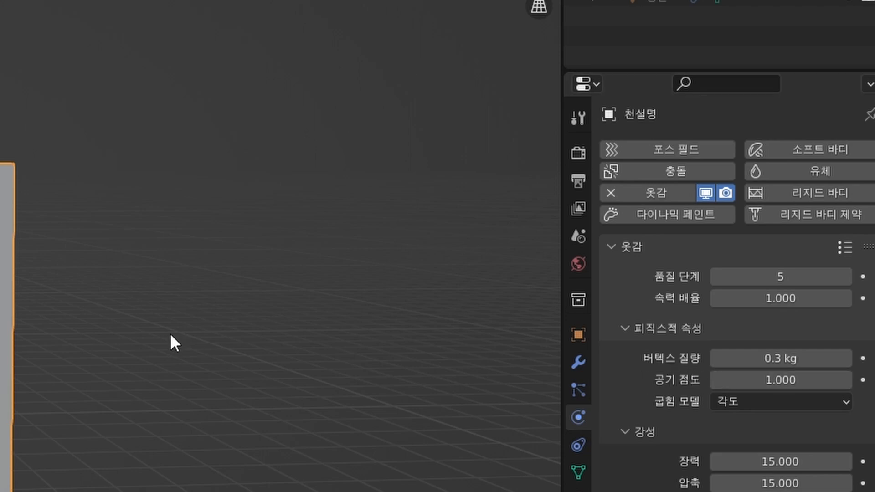
# Hide the 천설명 plane, show the 큐브 and 평면 objects, and select the cube floating above the plane.
pyautogui.moveTo(171, 335); pyautogui.dragTo(129, 366, button='middle')
pyautogui.press('h')
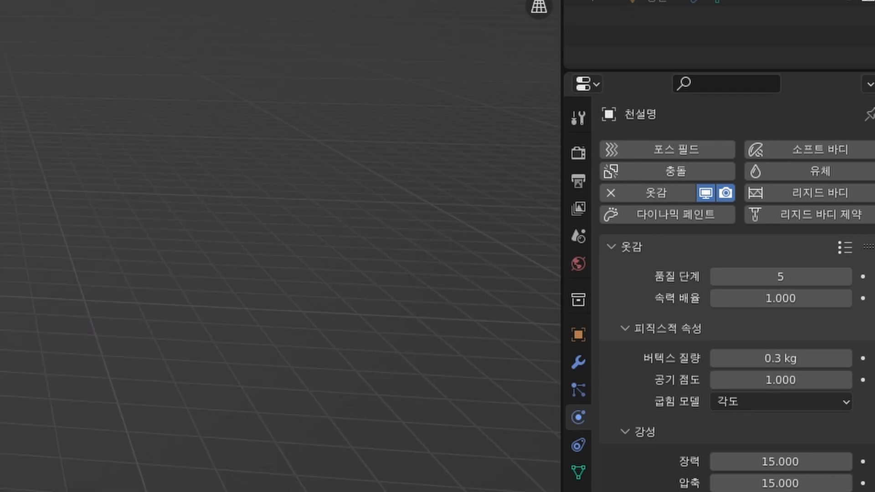
pyautogui.click(851, 3)
pyautogui.moveTo(101, 265); pyautogui.dragTo(173, 1, button='middle')
pyautogui.moveTo(485, 260); pyautogui.dragTo(377, 240, button='middle')
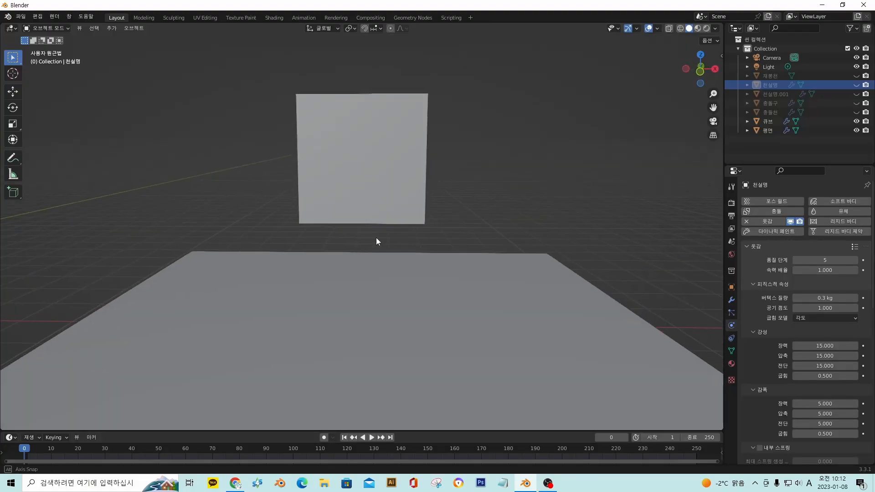
pyautogui.click(369, 178)
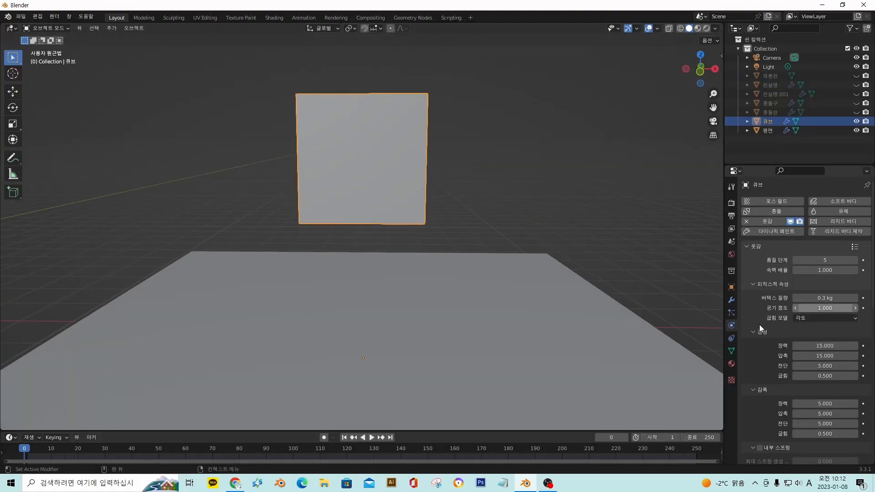
# Play the cloth simulation of the cube dropping onto the plane to frame 25, then return to frame 0.
pyautogui.press('space')
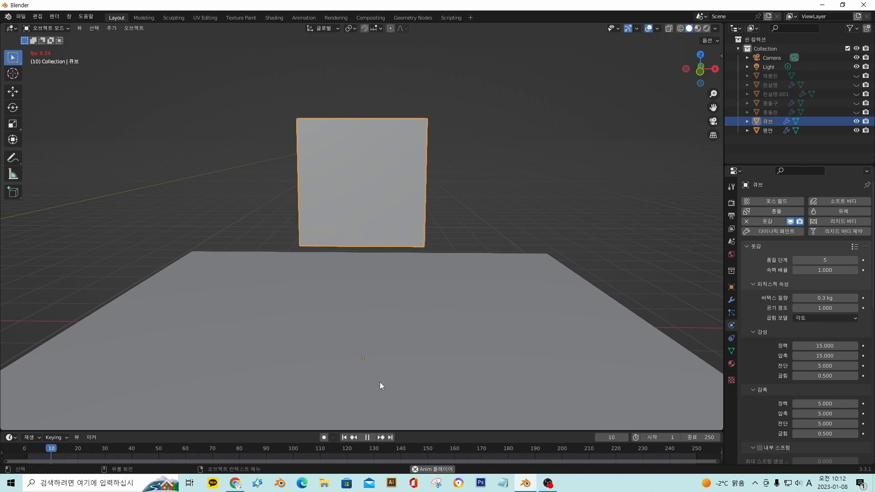
pyautogui.press('space')
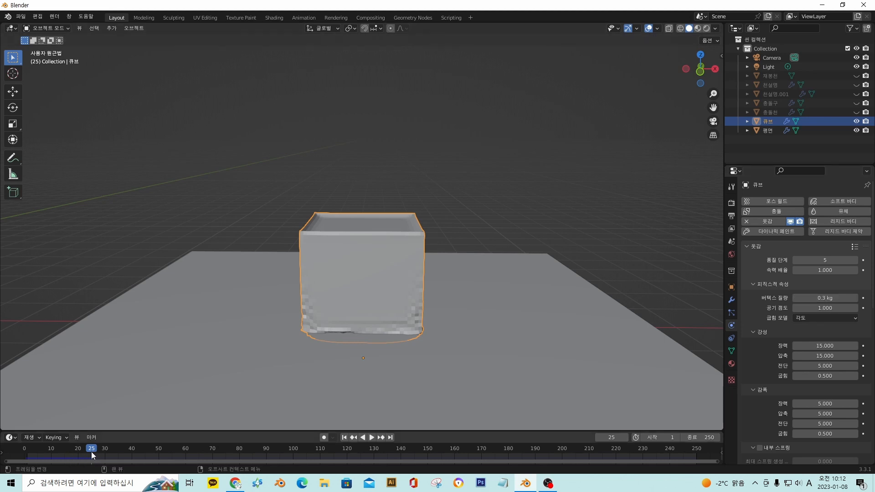
pyautogui.moveTo(92, 452); pyautogui.dragTo(24, 452)
# Set the cube's cloth vertex mass to 1 kg, play the drop onto the plane and return to frame 0.
pyautogui.click(825, 298)
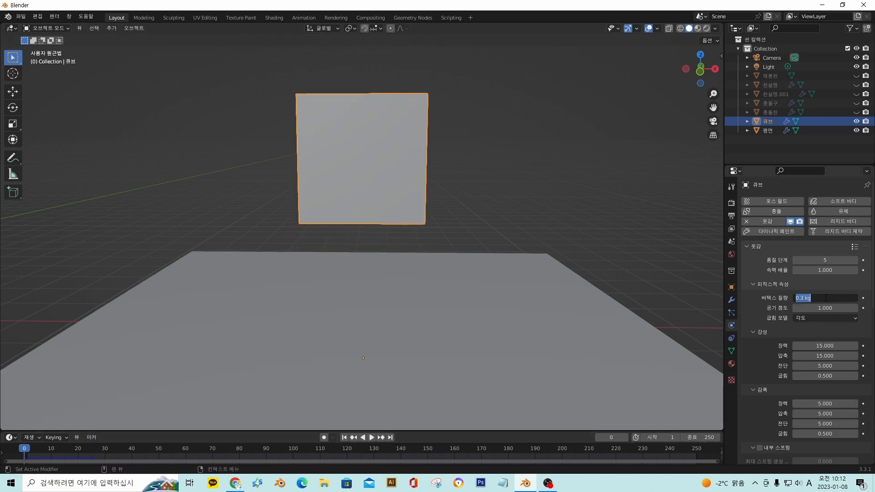
pyautogui.write('1')
pyautogui.press('Return')
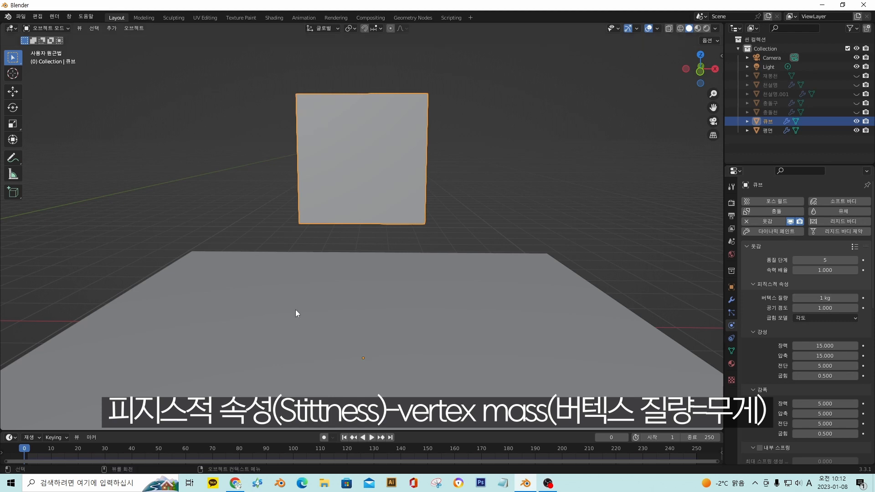
pyautogui.press('space')
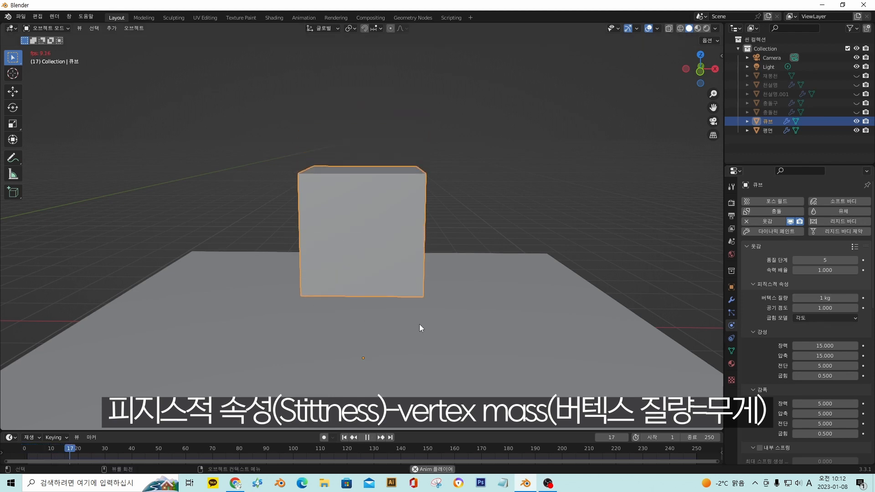
pyautogui.press('space')
pyautogui.moveTo(75, 450); pyautogui.dragTo(24, 450)
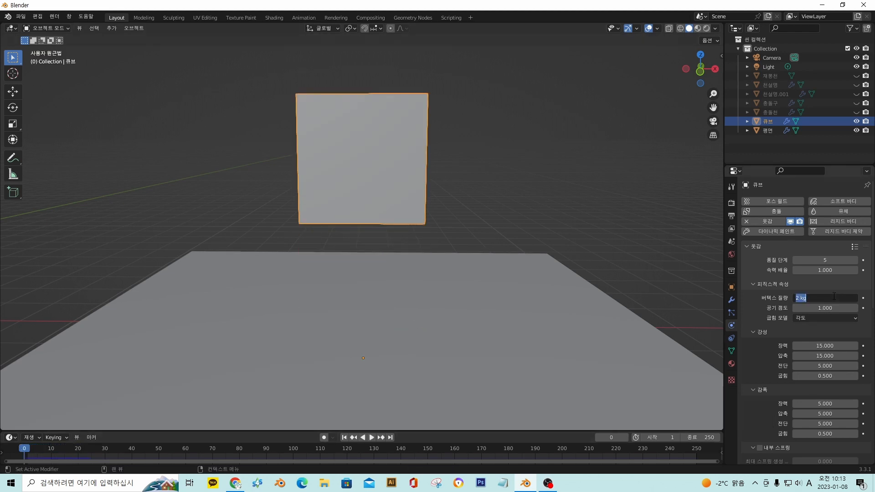
# Set the cube's vertex mass back to 1 kg and play the simulation to frame 32 to examine the collapsed cube.
pyautogui.write('1')
pyautogui.press('Return')
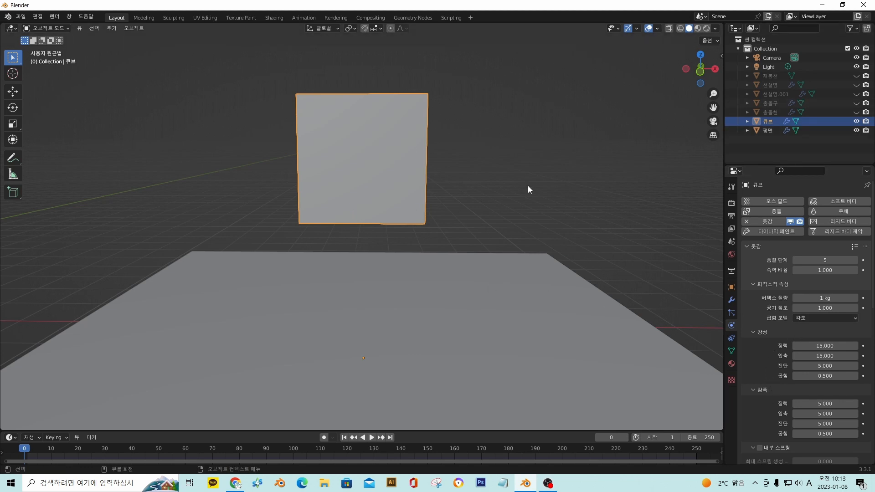
pyautogui.scroll(-8, 792, 349)
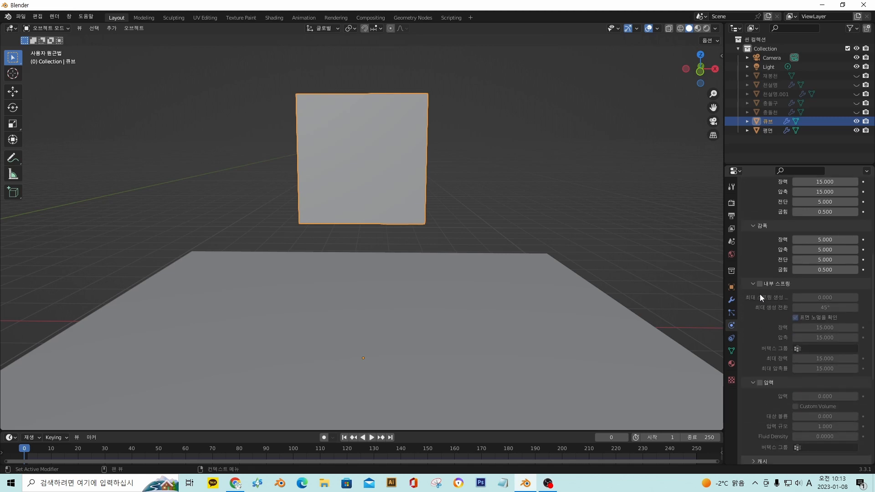
pyautogui.press('space')
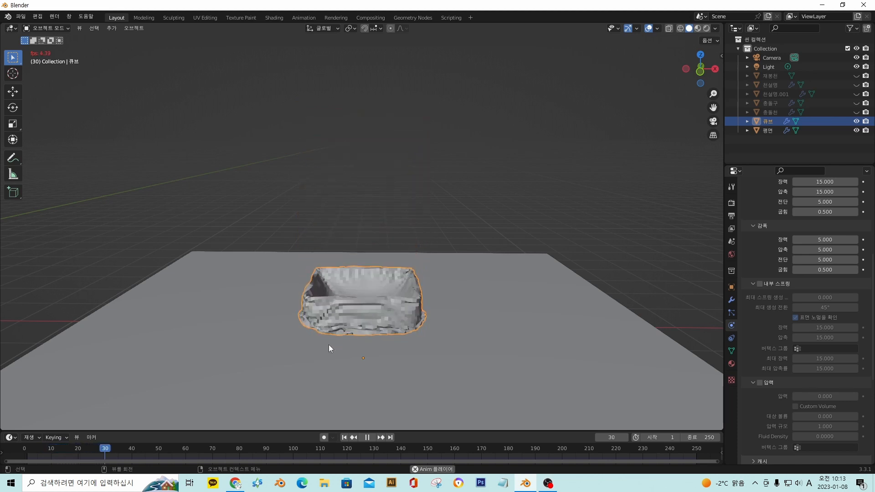
pyautogui.press('space')
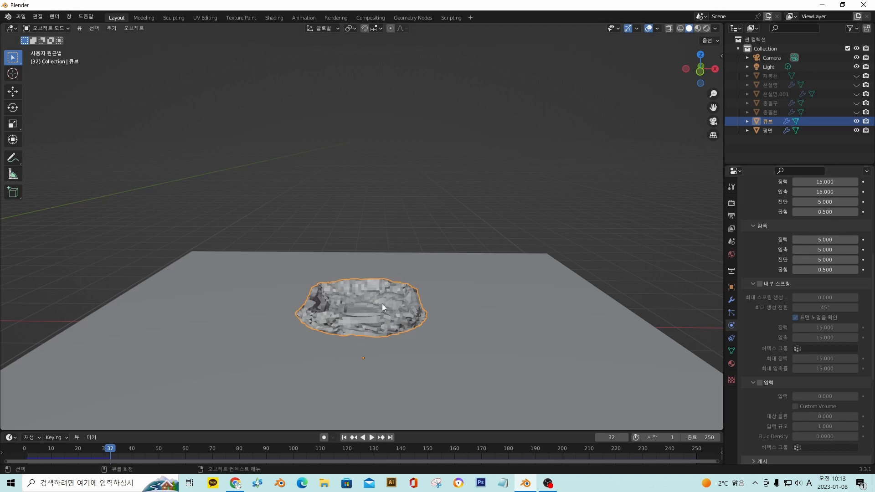
pyautogui.scroll(1, 822, 258)
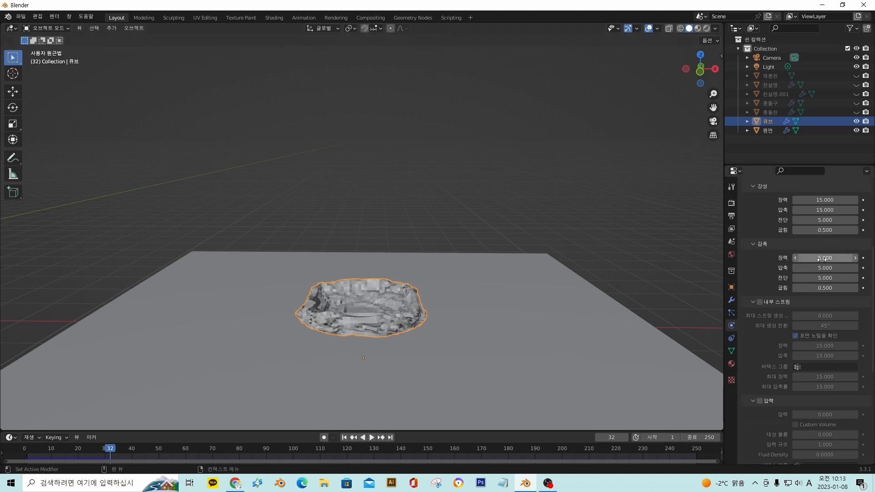
pyautogui.scroll(4, 822, 264)
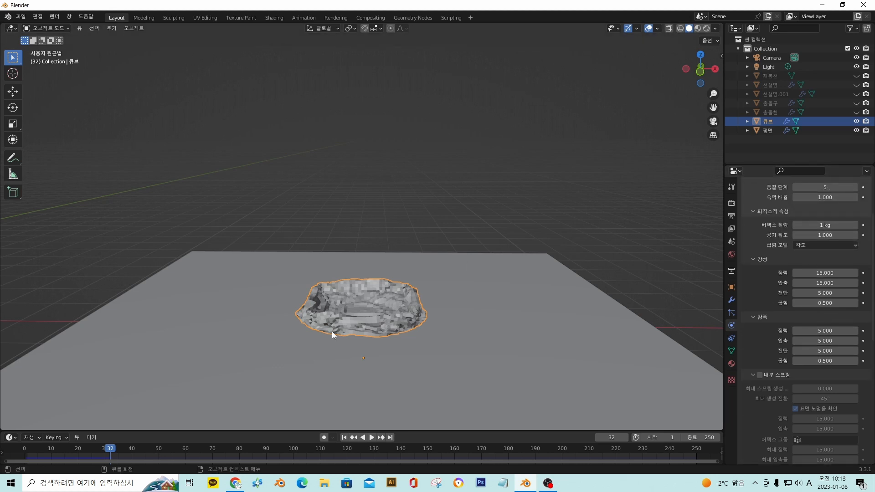
pyautogui.scroll(-1, 373, 308)
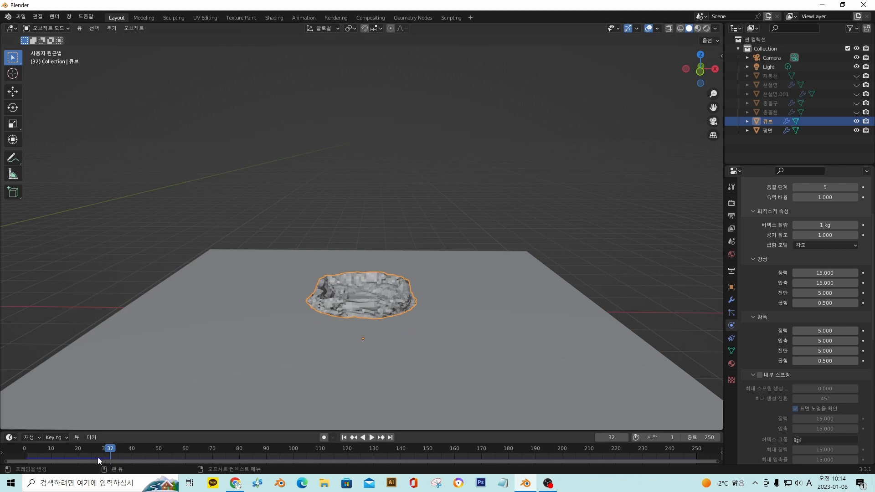
# Return to frame 0, enable internal springs (내부 스프링) on the cube, and play the simulation to frame 31, inspecting the result up close.
pyautogui.moveTo(108, 450); pyautogui.dragTo(22, 450)
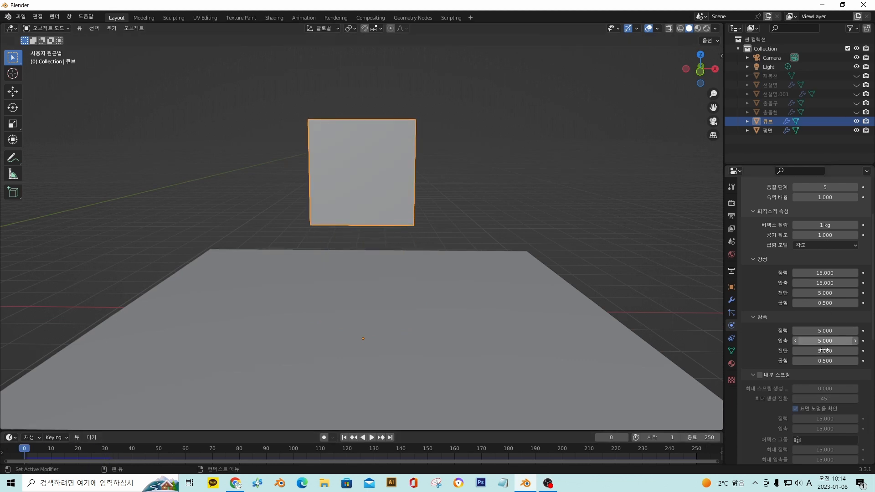
pyautogui.click(759, 374)
pyautogui.scroll(-3, 804, 319)
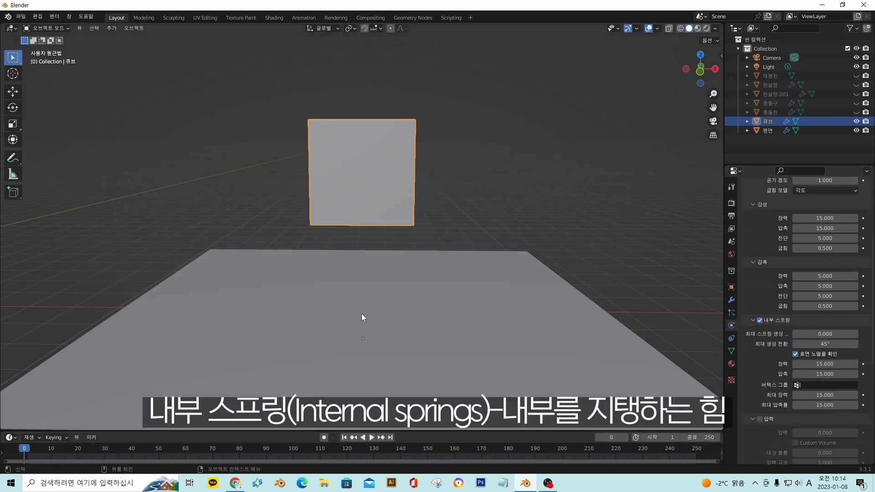
pyautogui.press('space')
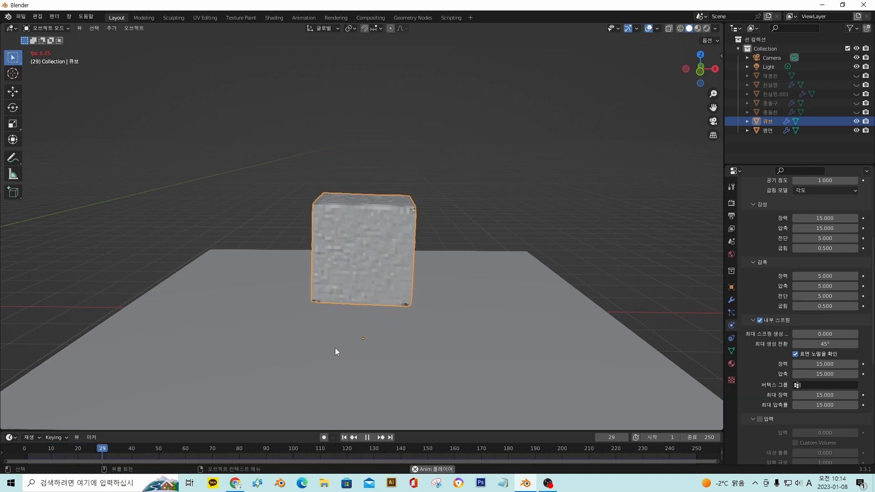
pyautogui.press('space')
pyautogui.moveTo(342, 320); pyautogui.dragTo(319, 278, button='middle')
pyautogui.scroll(2, 399, 266)
pyautogui.scroll(-2, 389, 269)
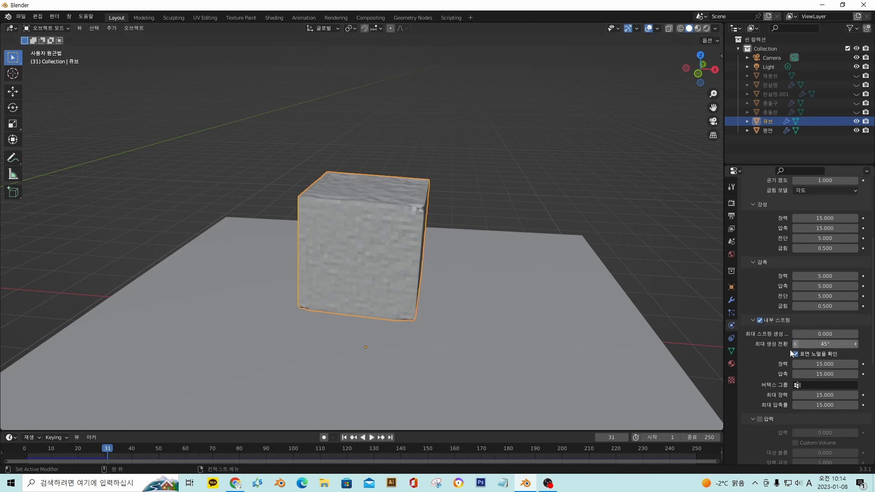
# Disable the cube's internal springs, enable pressure (압력), play the simulation to frame 33 and return to frame 0.
pyautogui.scroll(-5, 761, 334)
pyautogui.scroll(-1, 762, 330)
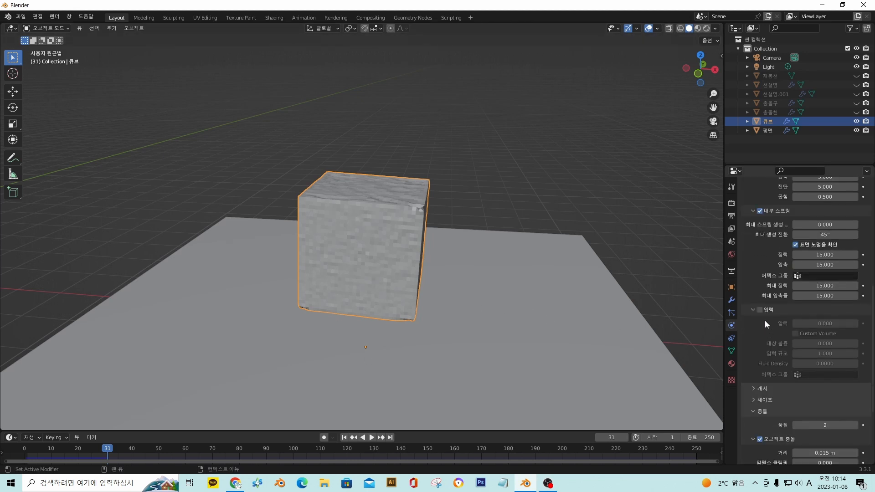
pyautogui.moveTo(480, 274); pyautogui.dragTo(523, 259, button='middle')
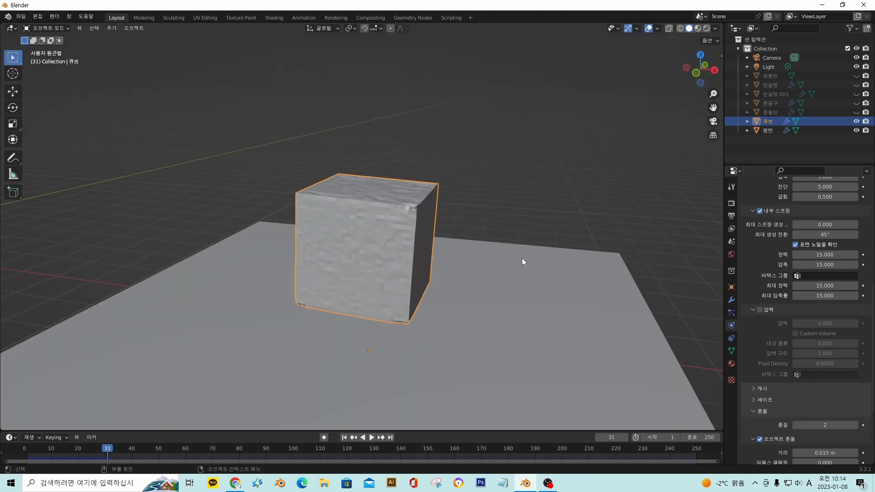
pyautogui.click(760, 211)
pyautogui.click(760, 309)
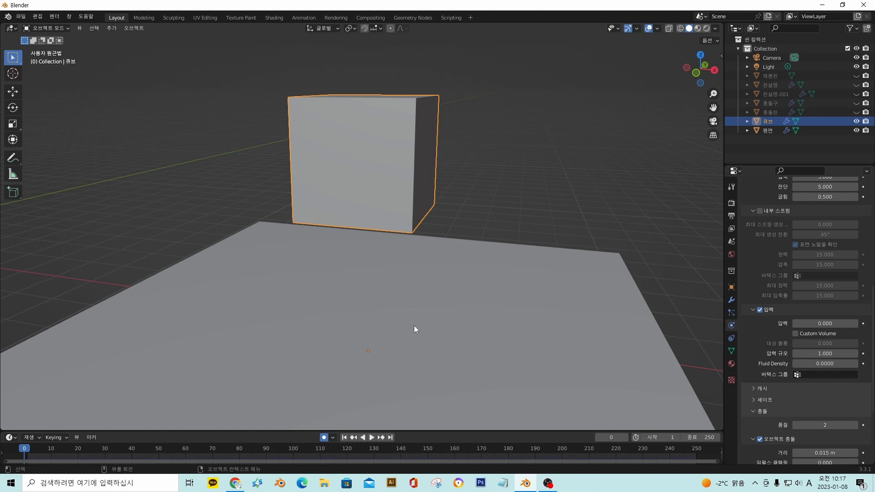
pyautogui.press('space')
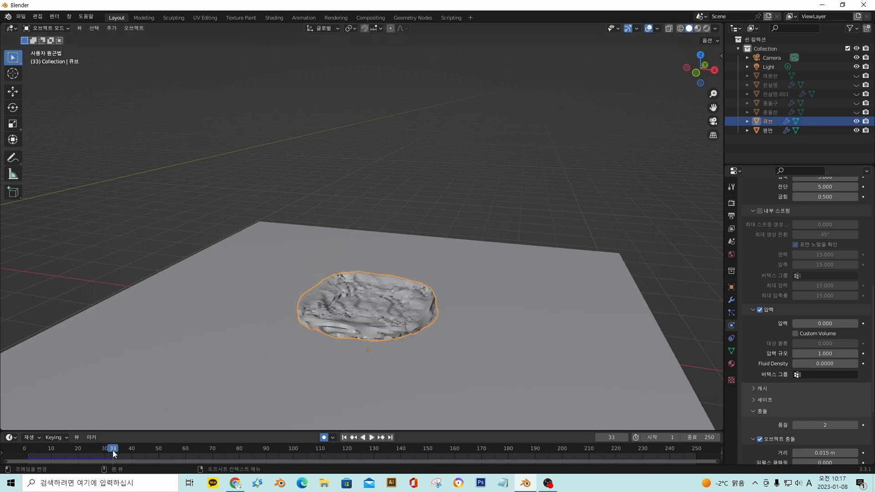
pyautogui.press('Escape')
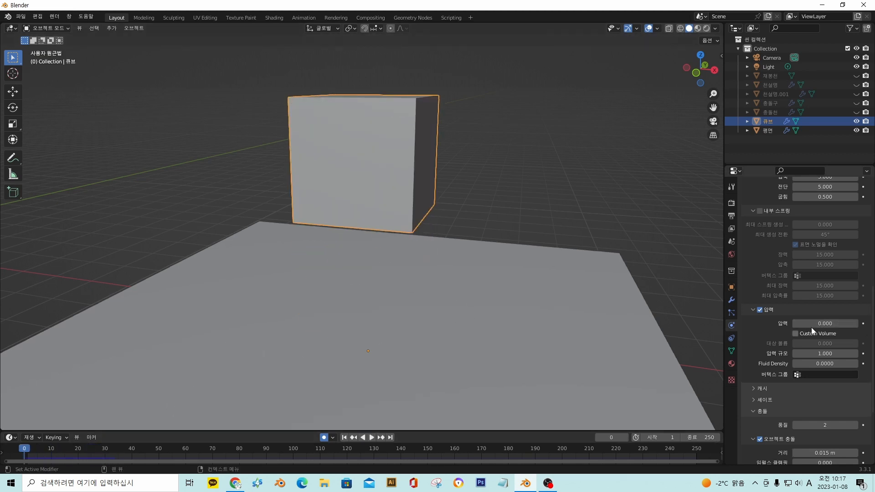
# Keyframe the cube's cloth pressure at 0 on frame 0 and at 15 on frame 90.
pyautogui.rightClick(811, 323)
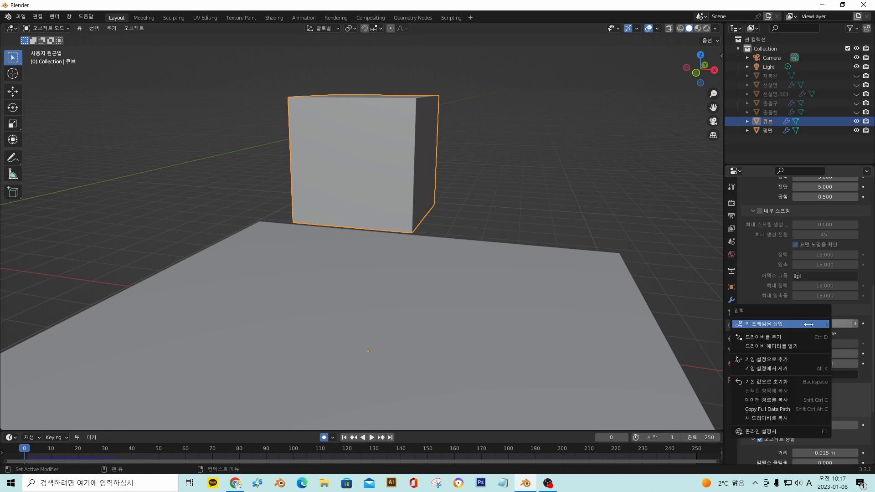
pyautogui.click(808, 326)
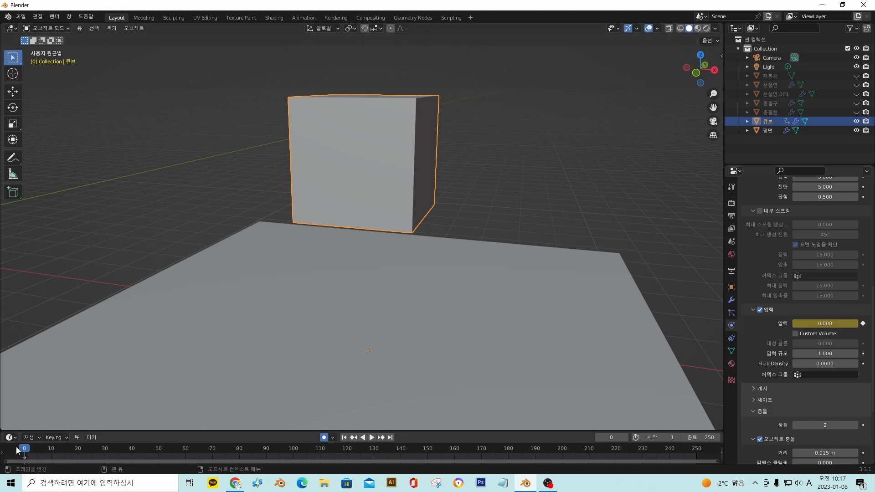
pyautogui.press('space')
pyautogui.moveTo(24, 448); pyautogui.dragTo(266, 459)
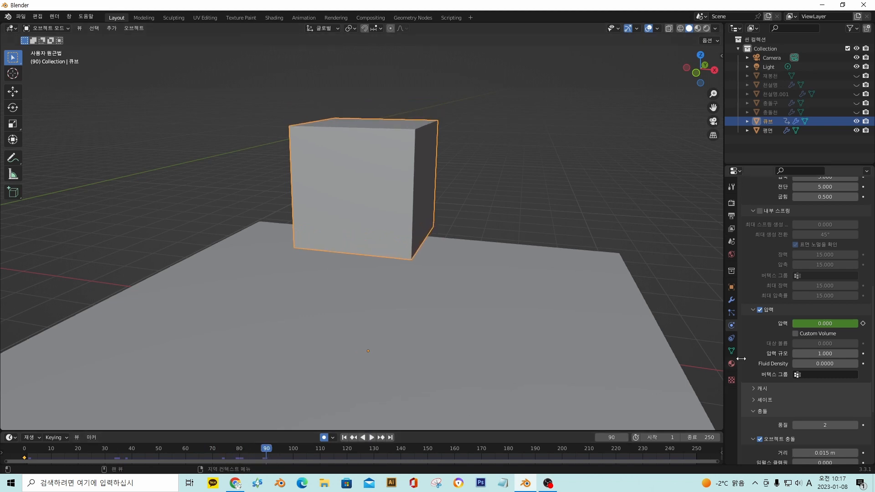
pyautogui.doubleClick(827, 324)
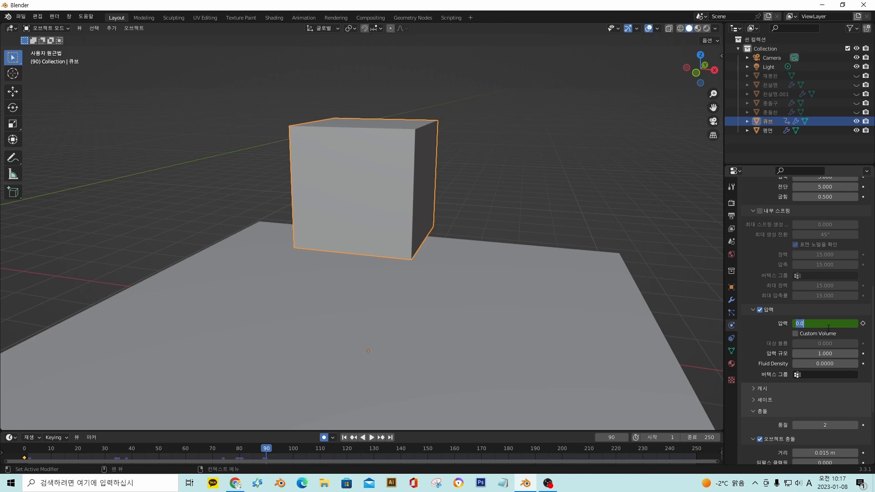
pyautogui.write('15')
pyautogui.press('Return')
pyautogui.press('i')
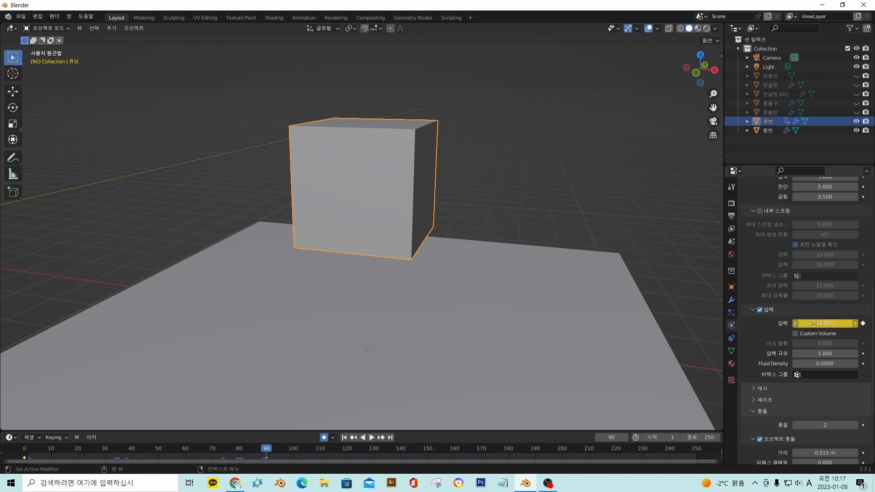
# Play the pressure animation from frame 0 to frame 88 and examine the inflated cube from another side.
pyautogui.moveTo(268, 445); pyautogui.dragTo(5, 439)
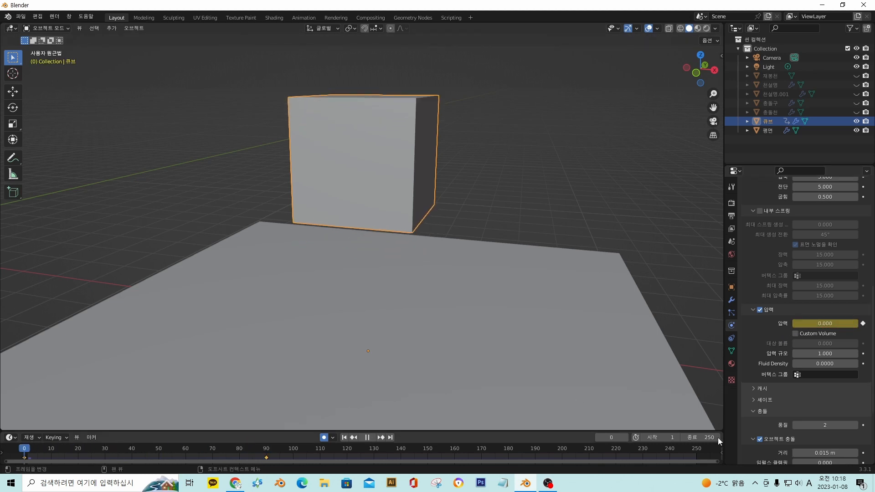
pyautogui.press('space')
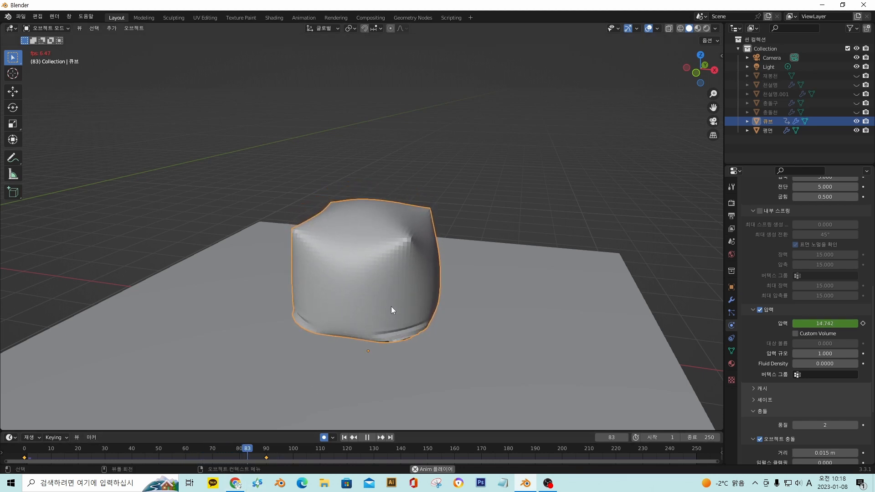
pyautogui.press('space')
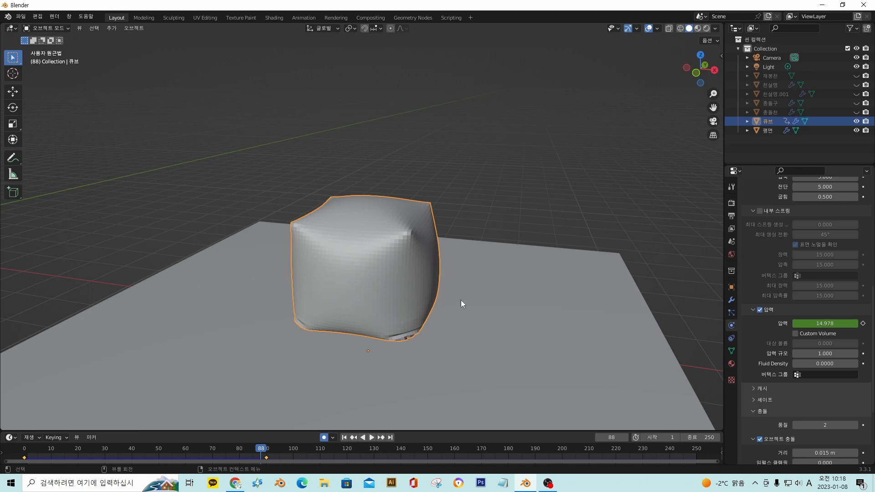
pyautogui.moveTo(460, 300); pyautogui.dragTo(349, 317, button='middle')
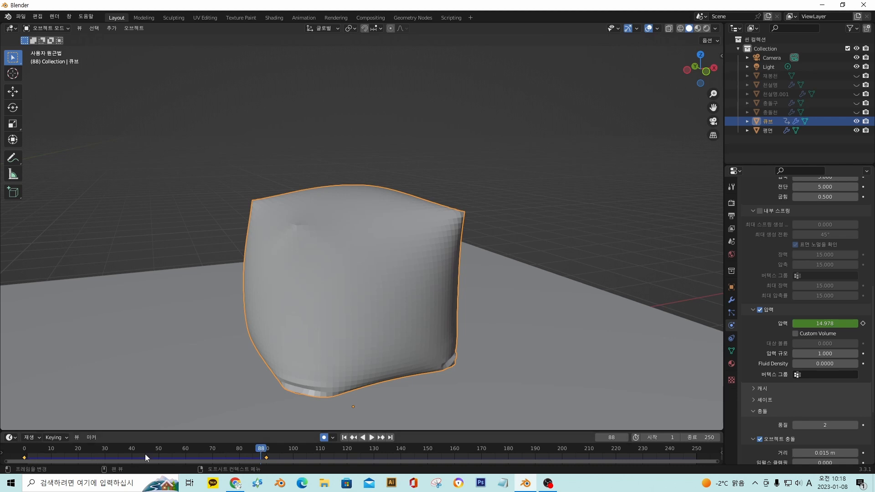
# Return to frame 0 and hide the 큐브 object.
pyautogui.rightClick(819, 323)
pyautogui.hotkey('shift', 'Left')
pyautogui.press('space')
pyautogui.press('Escape')
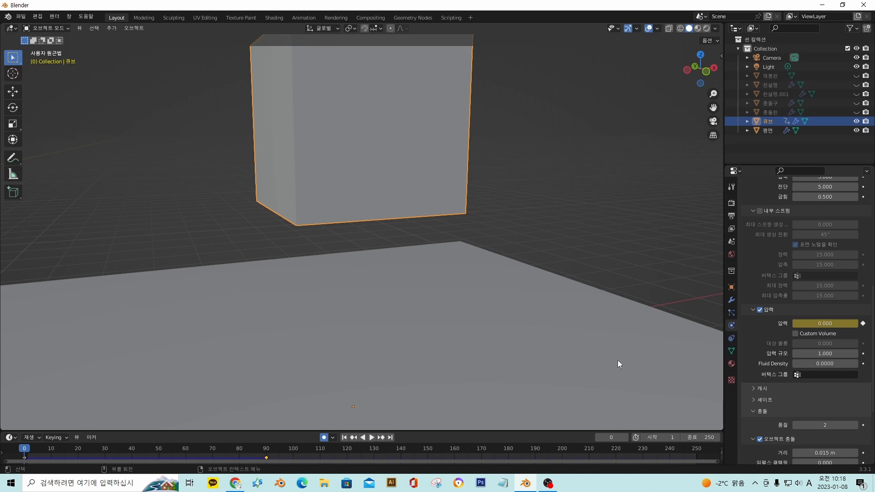
pyautogui.moveTo(621, 319); pyautogui.dragTo(473, 319, button='middle')
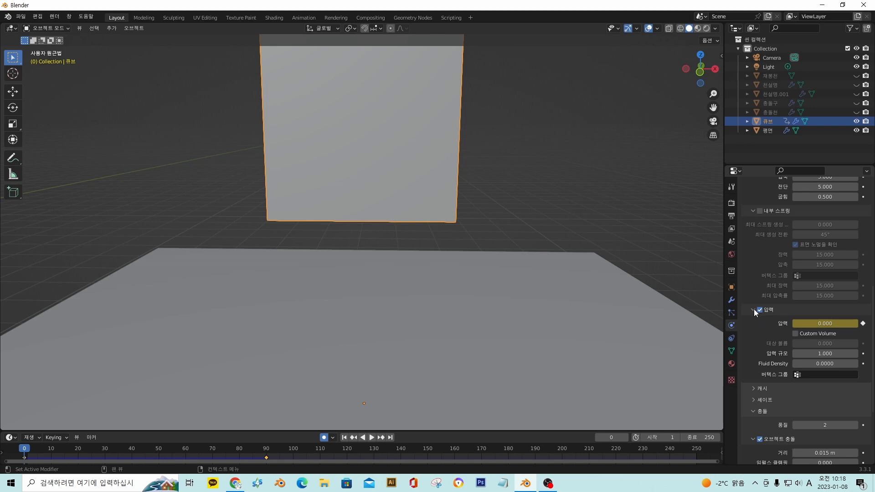
pyautogui.click(856, 121)
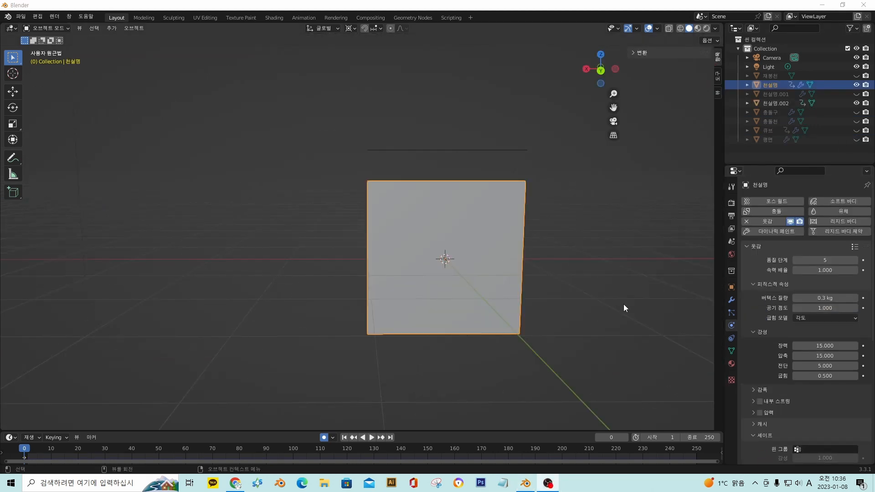
pyautogui.moveTo(623, 305); pyautogui.dragTo(562, 332, button='middle')
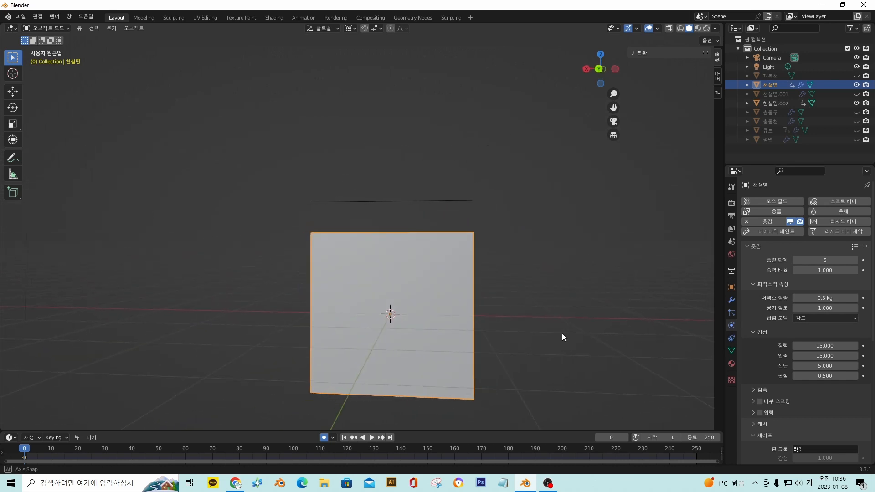
pyautogui.moveTo(540, 340); pyautogui.dragTo(564, 270, button='middle')
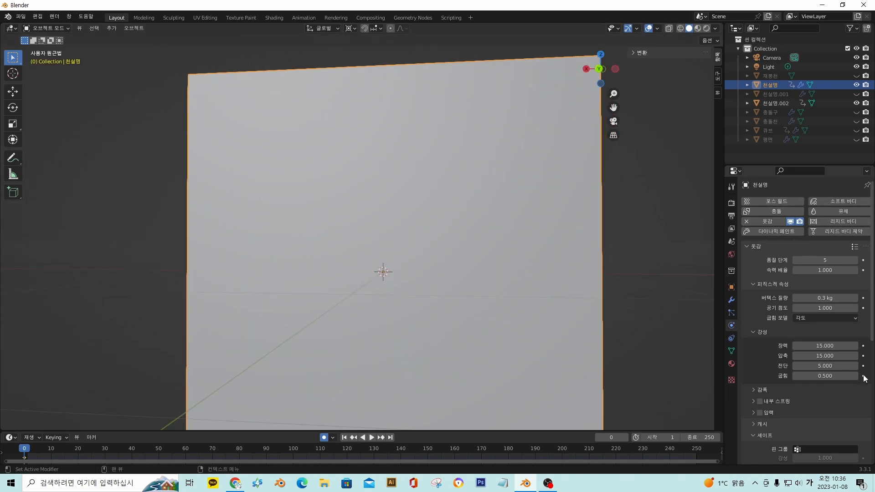
pyautogui.moveTo(509, 250)
pyautogui.mouseDown(button='middle')
pyautogui.moveTo(504, 264)
pyautogui.moveTo(508, 254)
pyautogui.mouseUp(button='middle')
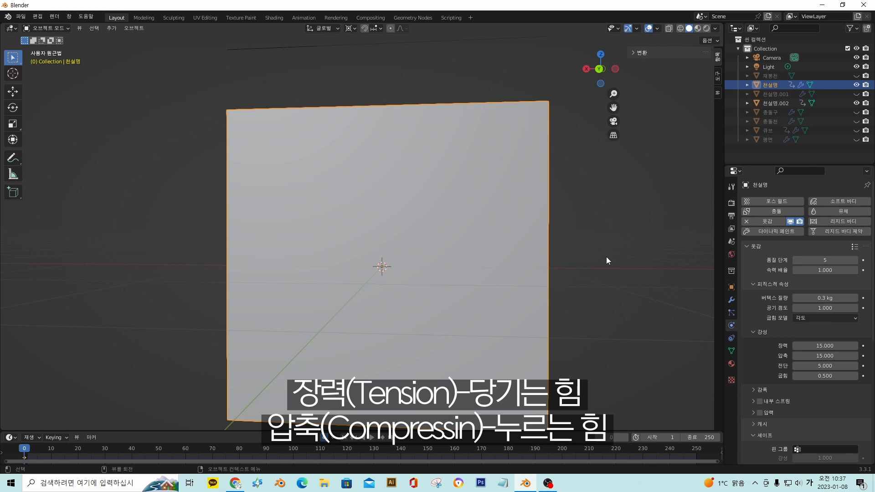
pyautogui.scroll(-1, 573, 236)
pyautogui.moveTo(573, 237); pyautogui.dragTo(578, 240, button='middle')
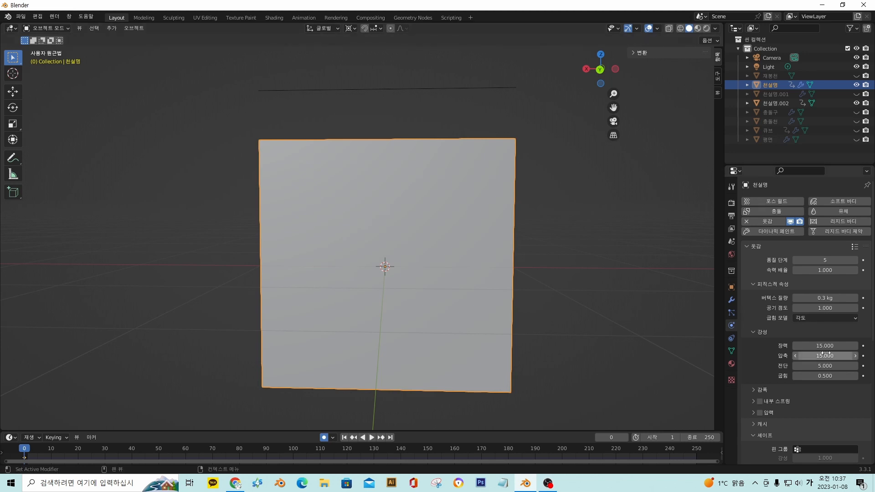
pyautogui.moveTo(385, 195); pyautogui.dragTo(462, 252, button='middle')
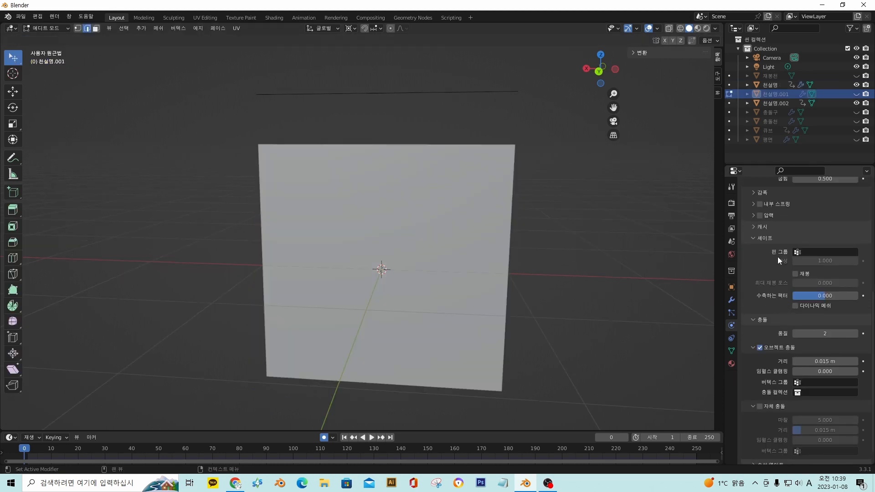
# Play the 천설명 plane's cloth simulation without a pin group to frame 24 and return to frame 0.
pyautogui.click(780, 237)
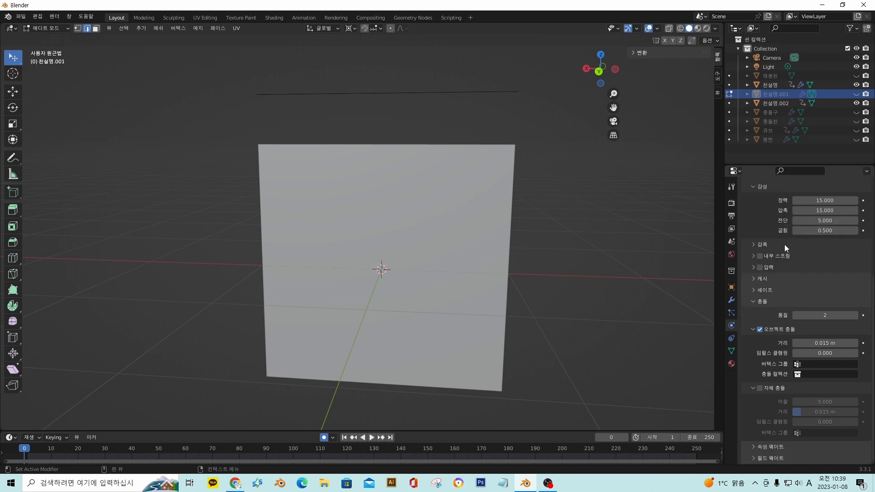
pyautogui.click(770, 290)
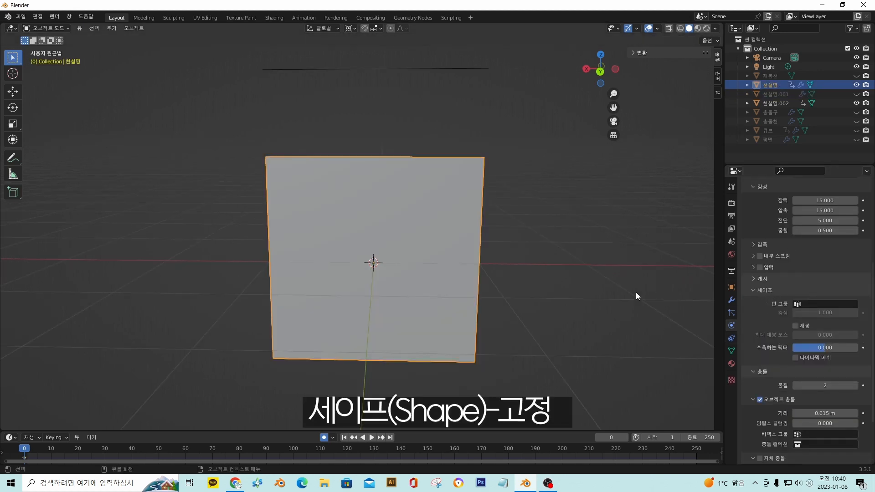
pyautogui.press('space')
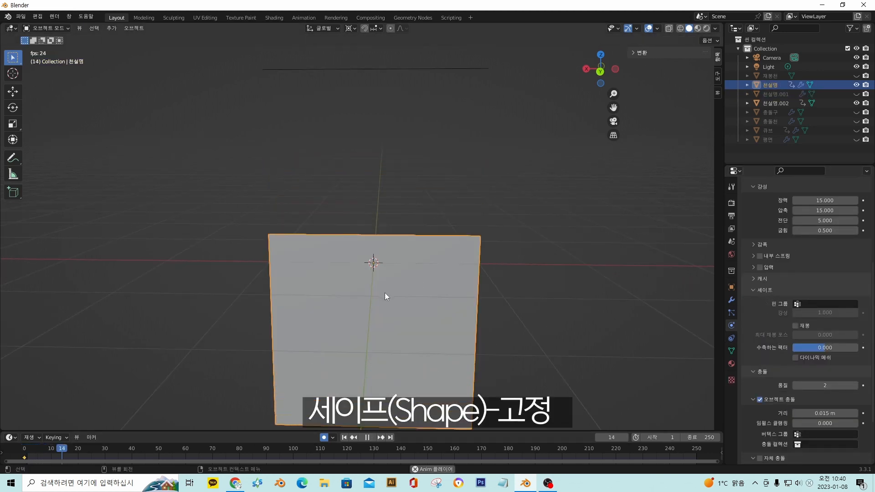
pyautogui.moveTo(446, 324); pyautogui.dragTo(544, 353, button='middle')
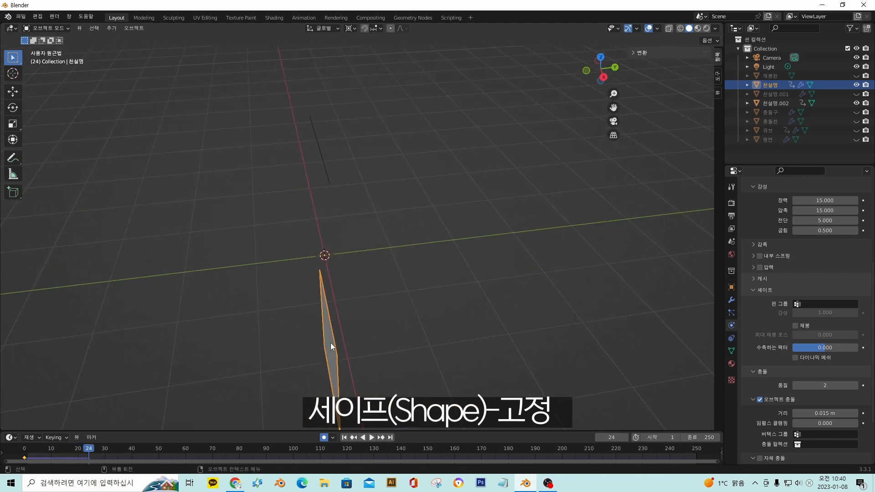
pyautogui.moveTo(330, 342); pyautogui.dragTo(357, 324, button='middle')
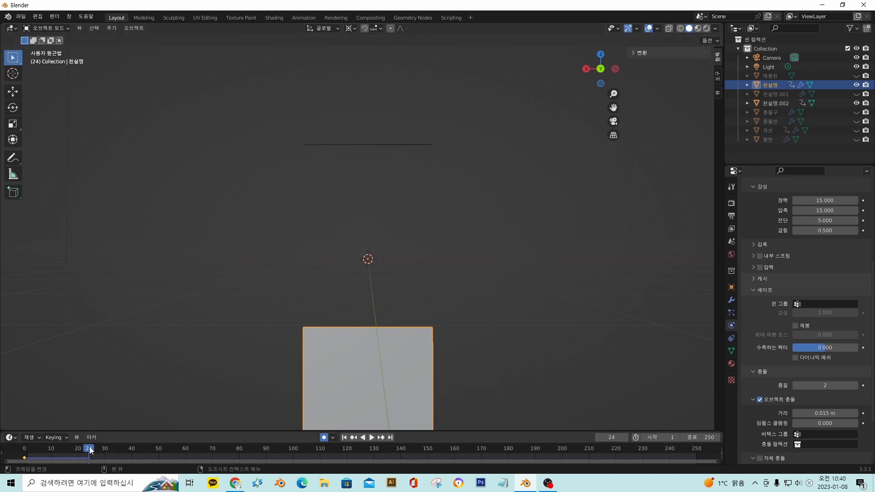
pyautogui.moveTo(89, 447); pyautogui.dragTo(23, 446)
pyautogui.scroll(8, 414, 261)
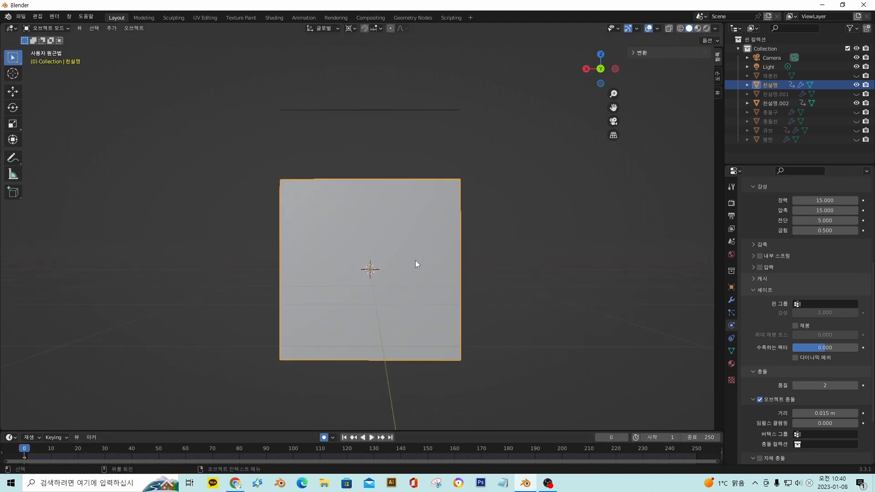
# Enter Edit Mode on the 천설명 plane and select the whole row of edges along its top border.
pyautogui.moveTo(428, 273); pyautogui.dragTo(438, 232, button='middle')
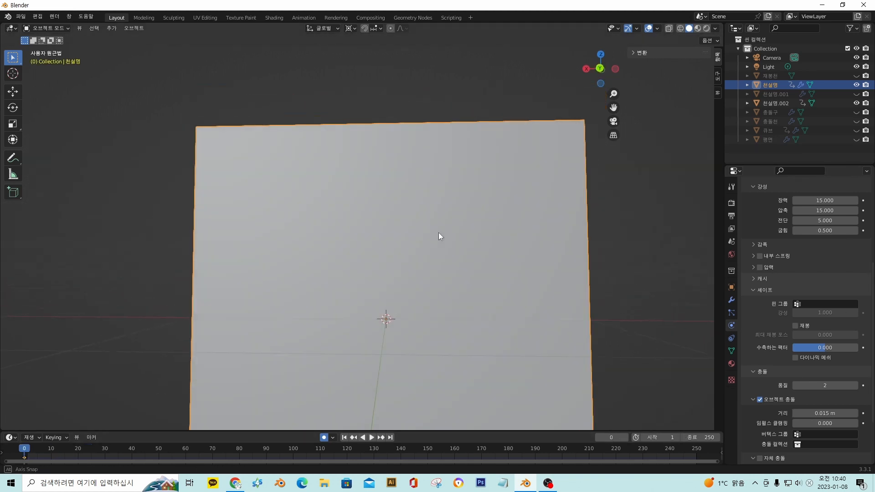
pyautogui.click(48, 28)
pyautogui.click(53, 48)
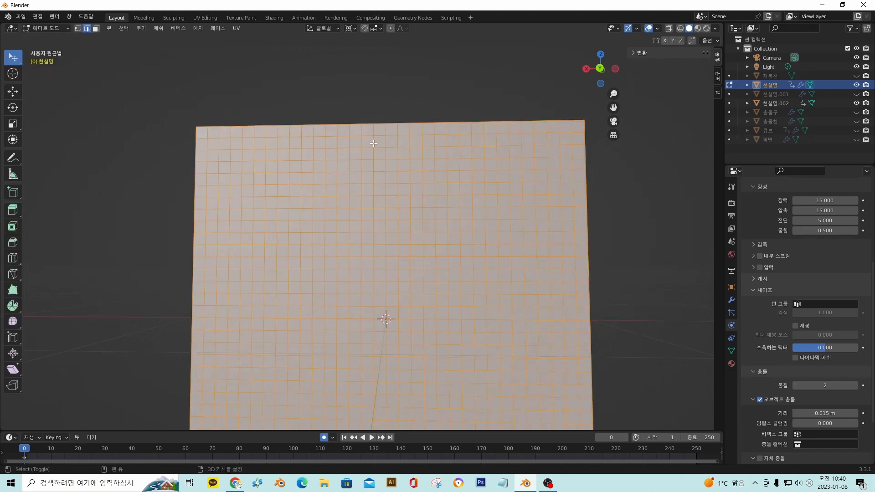
pyautogui.moveTo(347, 137); pyautogui.dragTo(340, 163, button='middle')
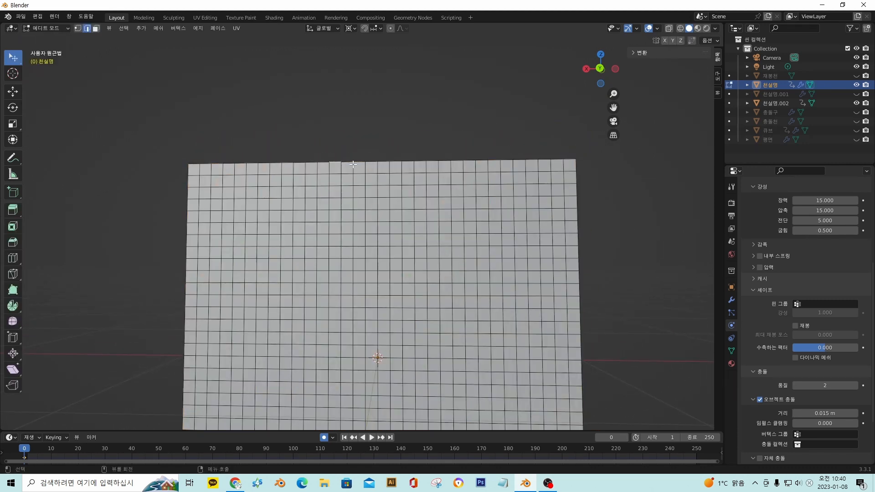
pyautogui.keyDown('alt'); pyautogui.click(353, 164); pyautogui.keyUp('alt')
pyautogui.moveTo(307, 196); pyautogui.dragTo(305, 182, button='middle')
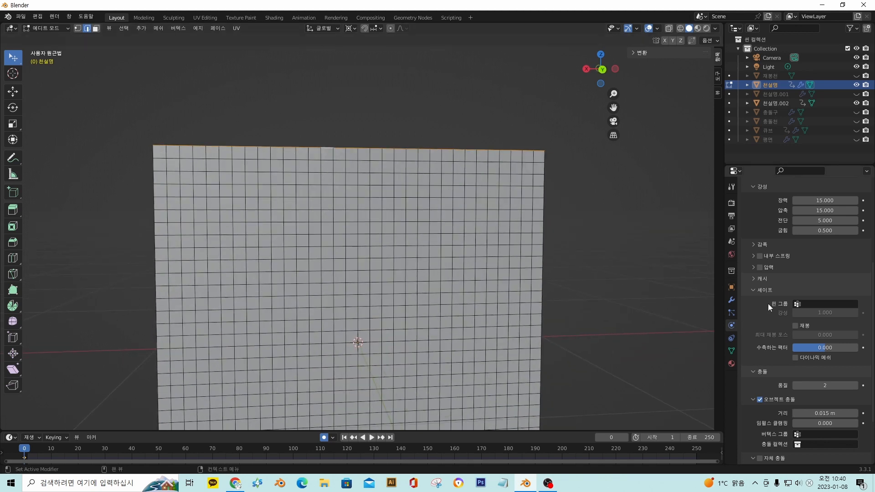
# Add a new vertex group to the 천설명 plane's mesh data.
pyautogui.click(731, 351)
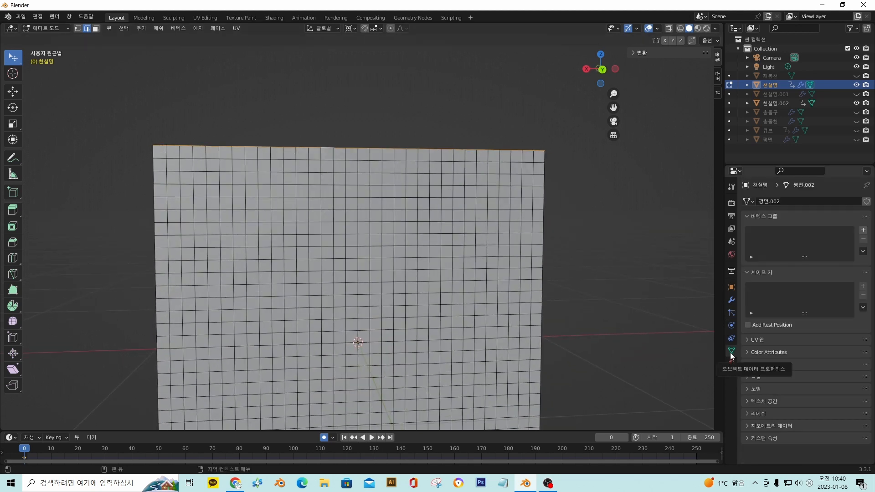
pyautogui.click(863, 229)
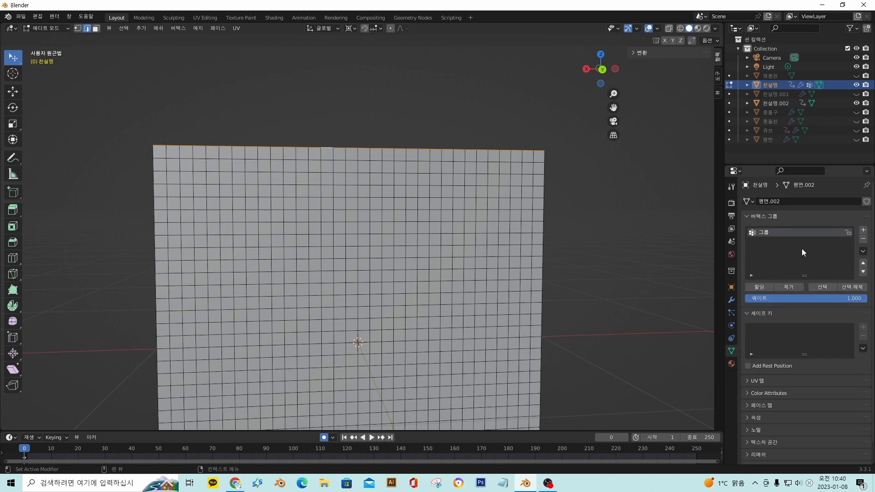
pyautogui.moveTo(626, 268); pyautogui.dragTo(611, 272, button='middle')
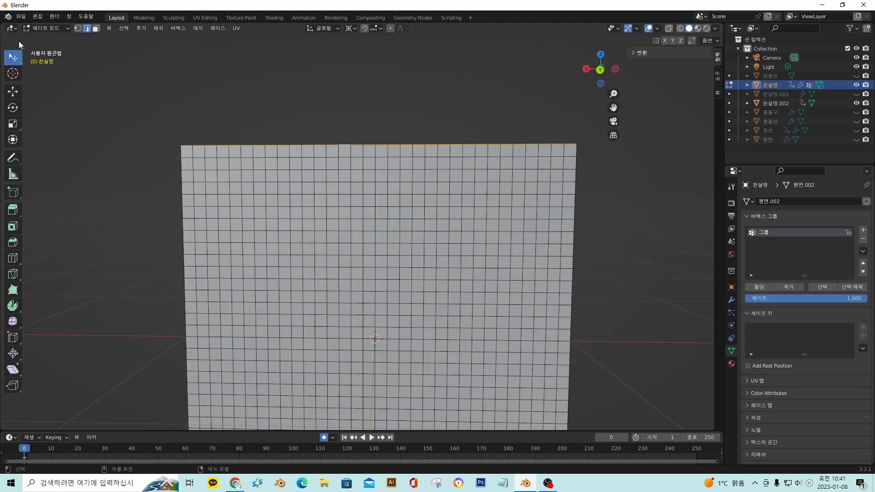
# Check the unassigned vertex group's weights in Weight Paint mode and return to Edit Mode.
pyautogui.click(52, 28)
pyautogui.click(55, 79)
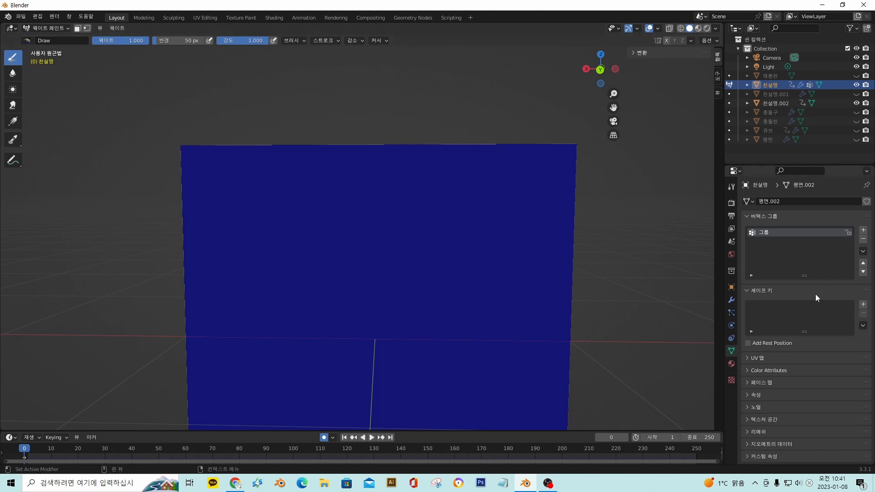
pyautogui.click(45, 28)
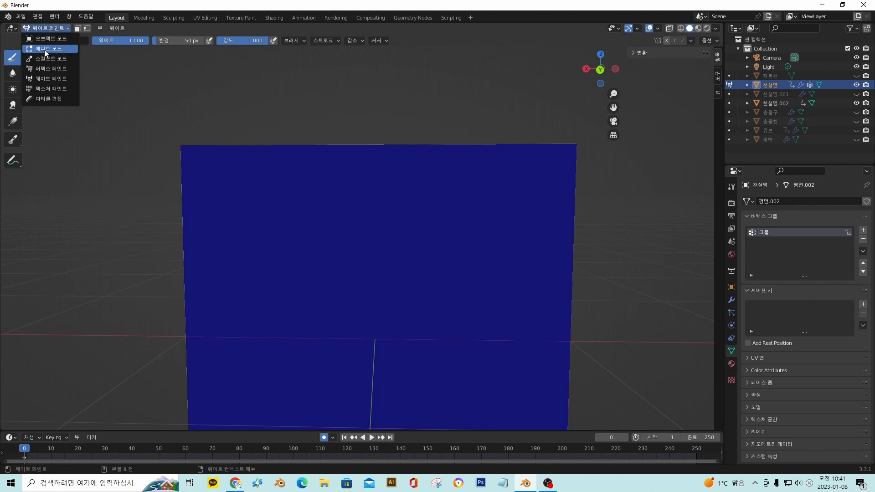
pyautogui.click(46, 49)
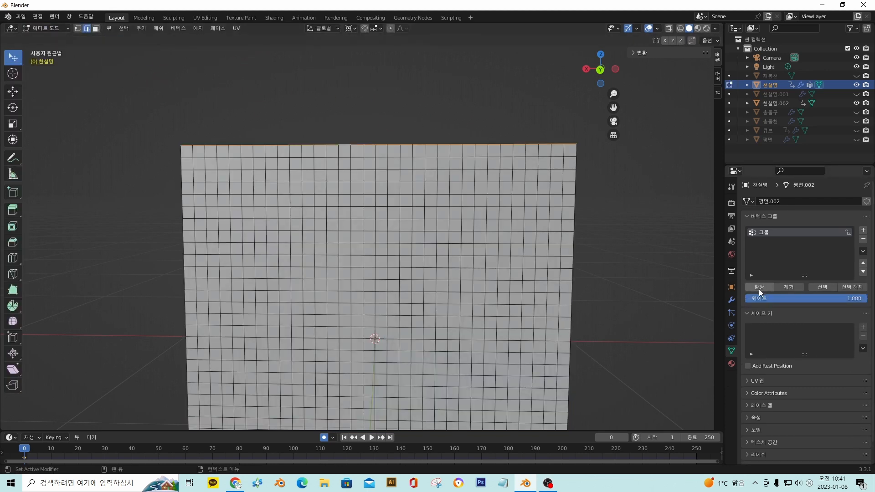
# Assign the selected top edge to the vertex group with weight 1.000 and inspect its weights in Weight Paint mode.
pyautogui.click(758, 289)
pyautogui.click(46, 28)
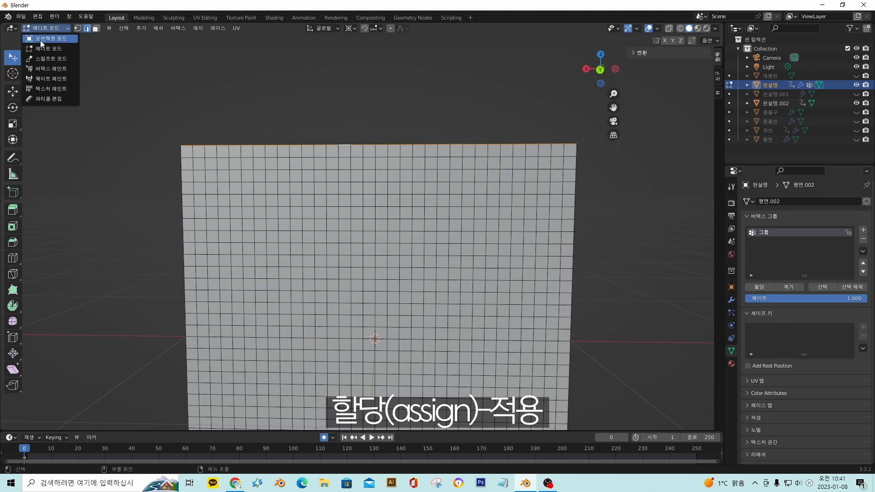
pyautogui.click(45, 82)
pyautogui.moveTo(319, 183)
pyautogui.mouseDown(button='middle')
pyautogui.moveTo(345, 155)
pyautogui.moveTo(303, 164)
pyautogui.mouseUp(button='middle')
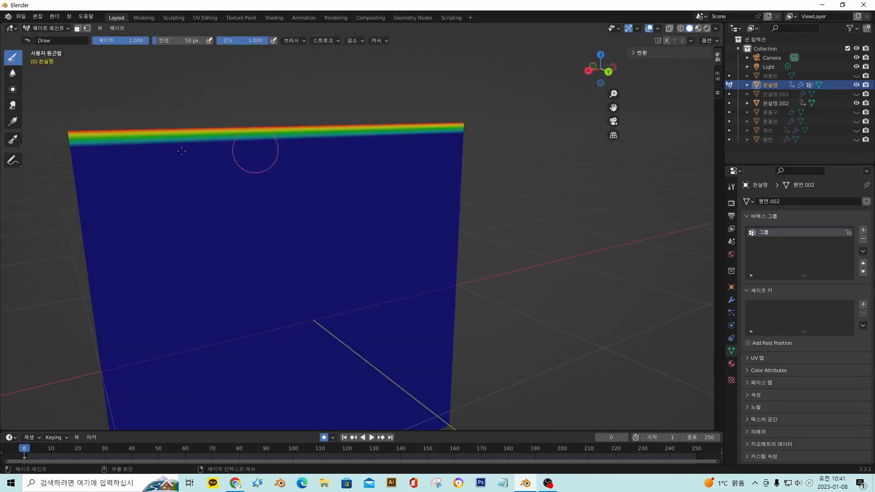
pyautogui.moveTo(309, 164); pyautogui.dragTo(279, 161, button='middle')
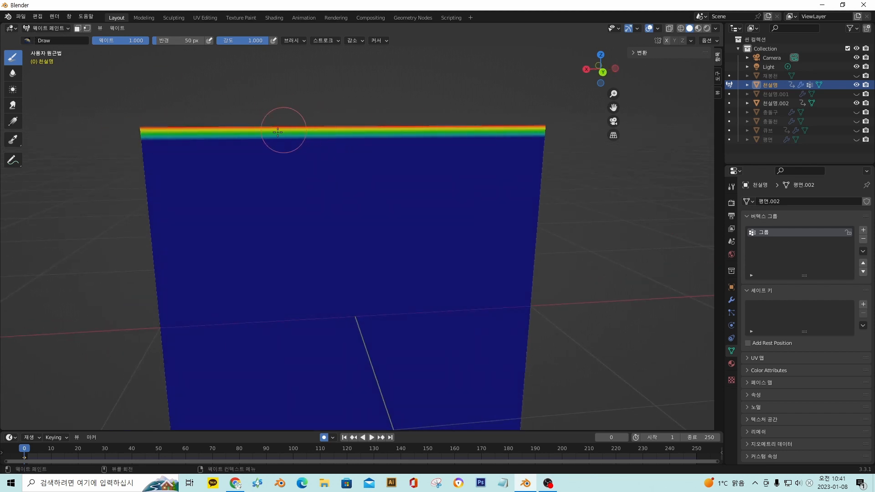
# Return to Object Mode and set the plane's cloth pin group (핀 그룹) to 그룹.
pyautogui.click(45, 28)
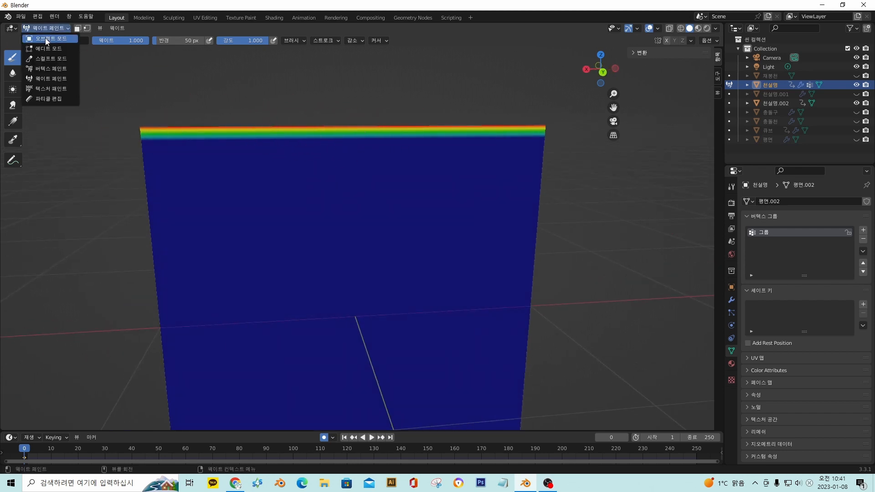
pyautogui.click(46, 40)
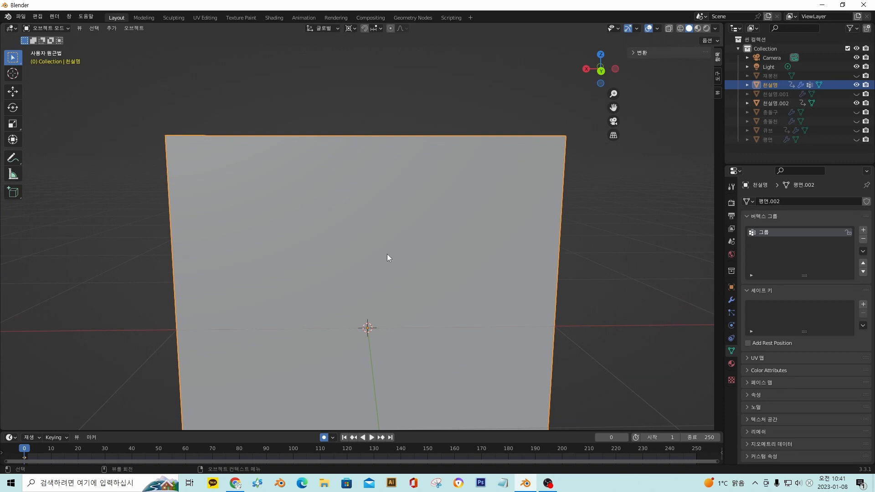
pyautogui.scroll(-1, 390, 237)
pyautogui.scroll(1, 390, 235)
pyautogui.scroll(-2, 391, 233)
pyautogui.moveTo(391, 233); pyautogui.dragTo(394, 237, button='middle')
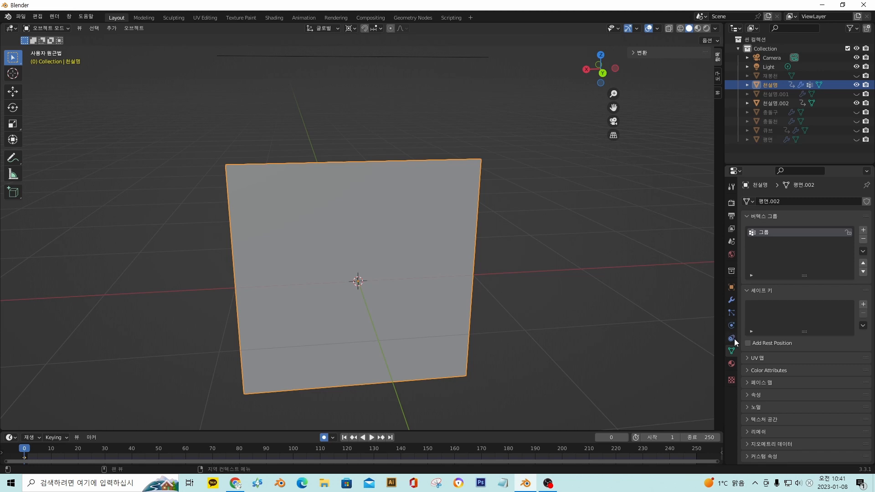
pyautogui.click(731, 325)
pyautogui.scroll(-4, 789, 285)
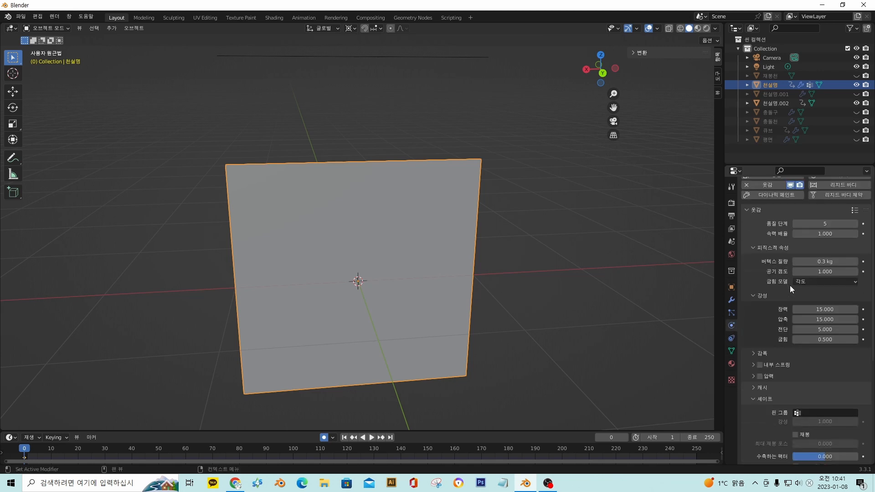
pyautogui.scroll(-1, 787, 312)
pyautogui.click(802, 323)
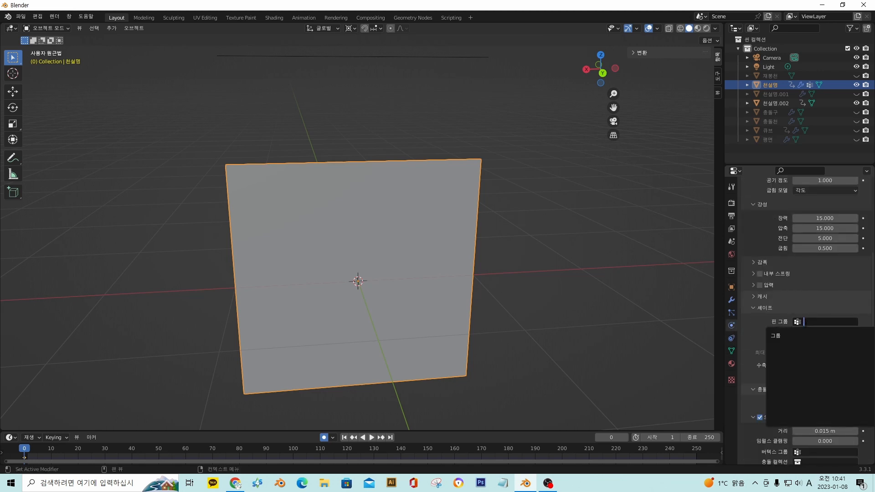
pyautogui.click(789, 336)
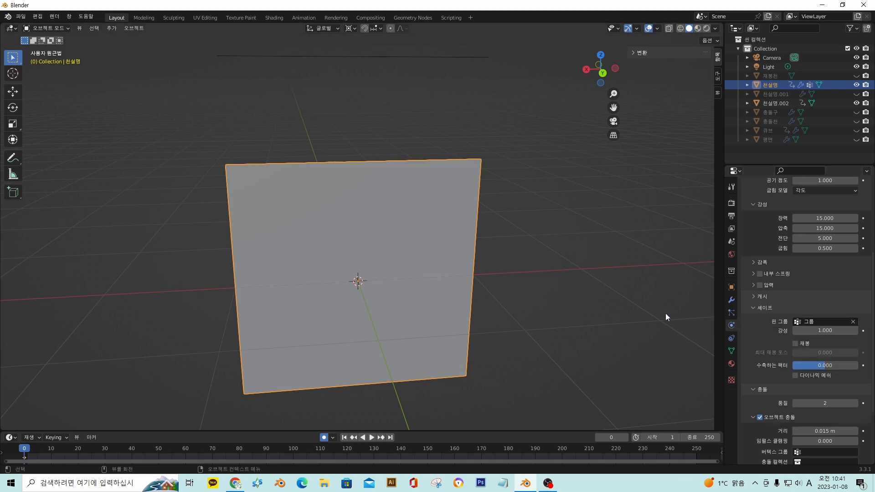
# Play the pinned cloth simulation to frame 28, examine the plane from the side, and return to frame 0.
pyautogui.moveTo(665, 313); pyautogui.dragTo(639, 303, button='middle')
pyautogui.press('space')
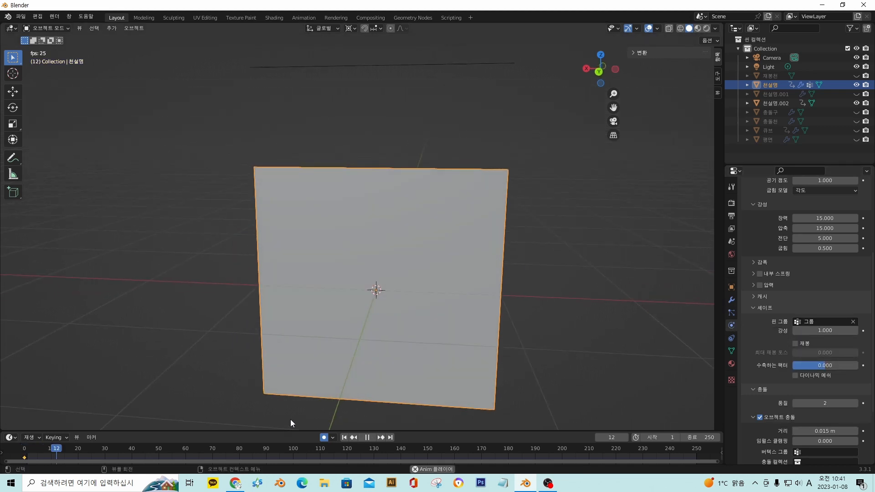
pyautogui.moveTo(343, 370); pyautogui.dragTo(335, 195, button='middle')
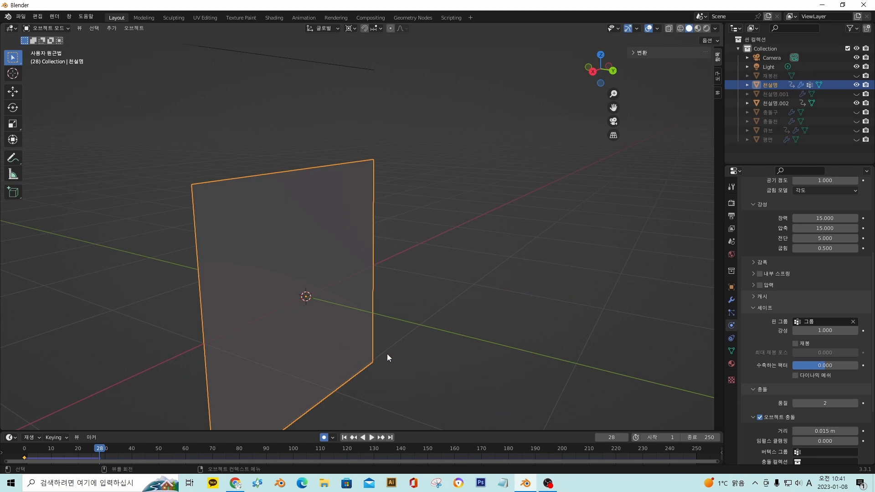
pyautogui.moveTo(387, 354); pyautogui.dragTo(340, 363, button='middle')
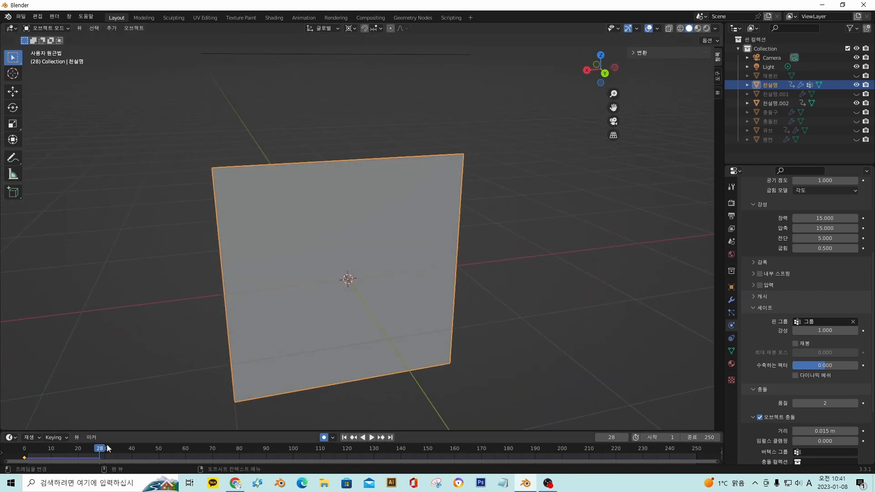
pyautogui.moveTo(99, 448); pyautogui.dragTo(17, 447)
pyautogui.moveTo(359, 345); pyautogui.dragTo(341, 334, button='middle')
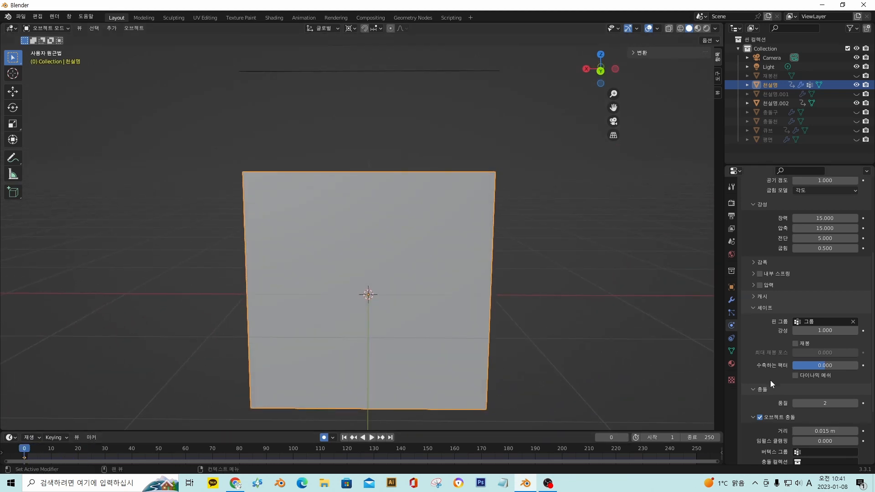
# Set the 천설명 plane's cloth shrink factor (수축하는 팩터) to 0.384 and play the simulation to frame 23.
pyautogui.scroll(-5, 796, 376)
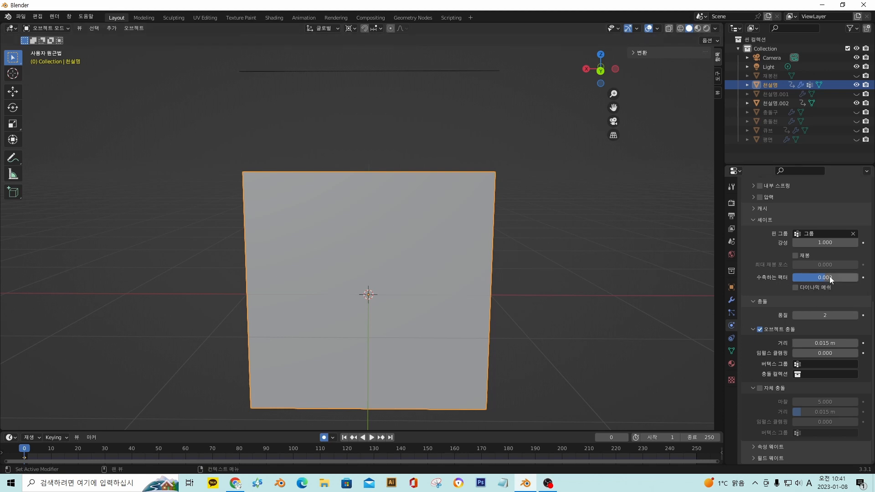
pyautogui.moveTo(825, 280); pyautogui.dragTo(843, 280)
pyautogui.press('space')
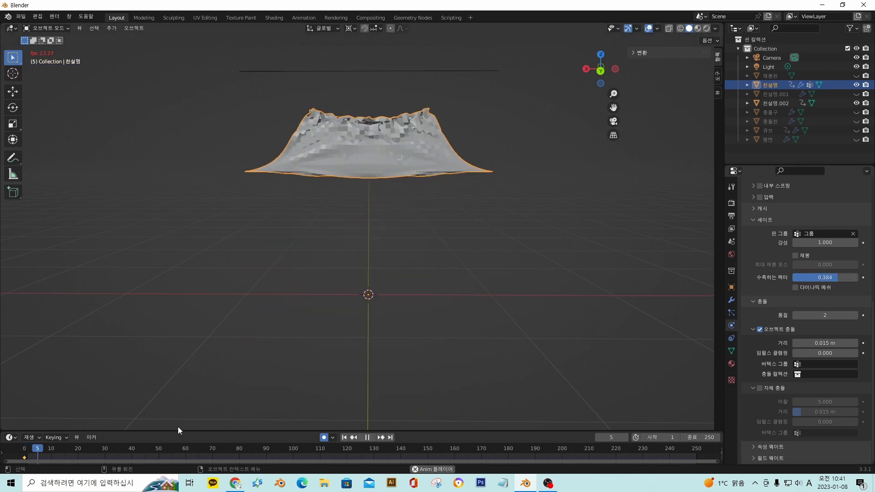
pyautogui.press('space')
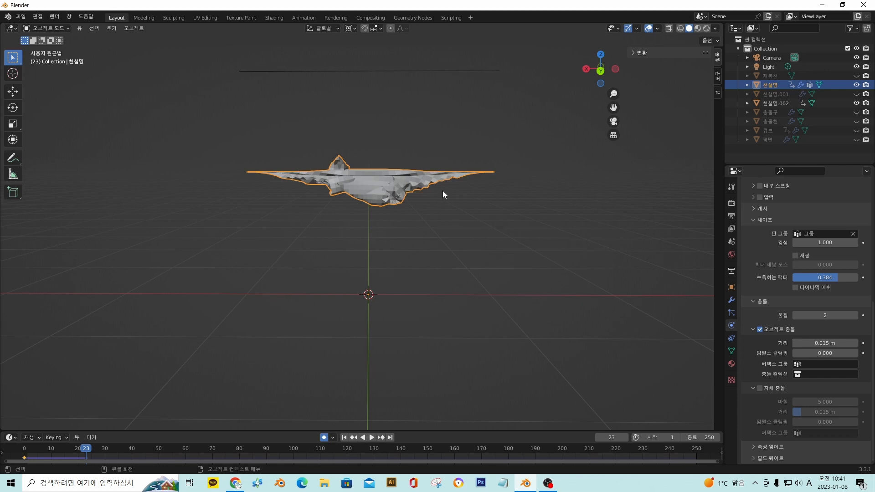
# Set the shrink factor to -0.753, play the simulation from frame 0 to frame 21, and inspect the cloth.
pyautogui.moveTo(825, 277); pyautogui.dragTo(802, 278)
pyautogui.hotkey('shift', 'Left')
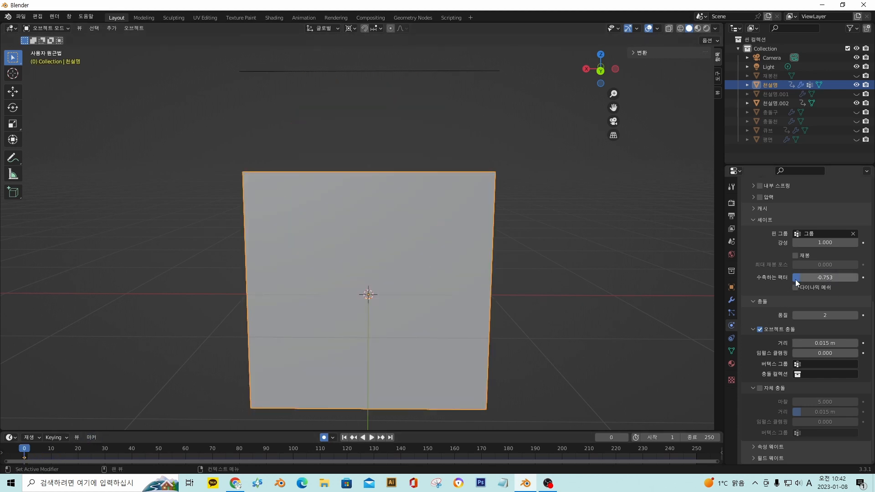
pyautogui.press('space')
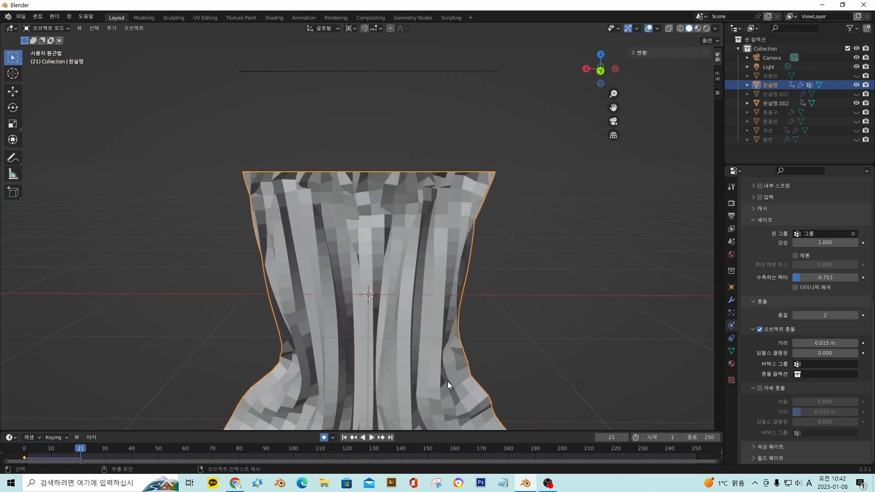
pyautogui.moveTo(482, 387); pyautogui.dragTo(365, 375, button='middle')
# Set the shrink factor to 0.164 and play the cloth simulation to frame 57.
pyautogui.moveTo(822, 278); pyautogui.dragTo(831, 278)
pyautogui.press('space')
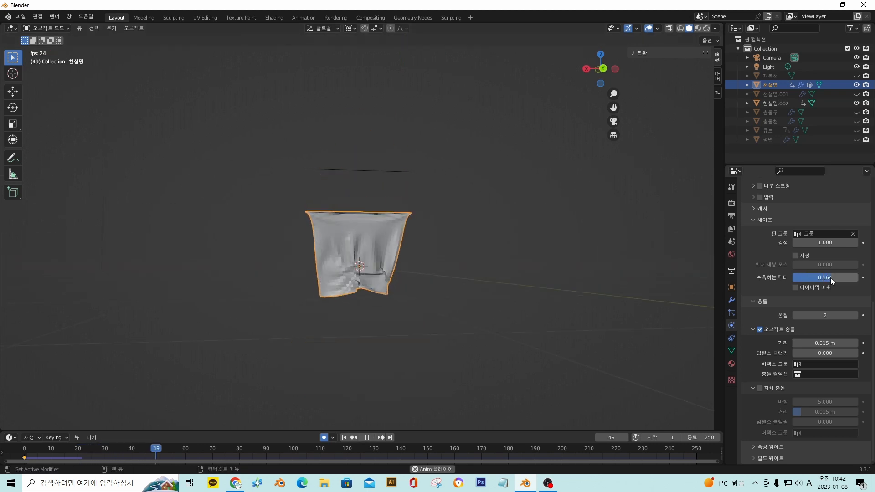
pyautogui.press('space')
# Reset the shrink factor to 0 and return the timeline to frame 0.
pyautogui.moveTo(827, 278); pyautogui.dragTo(820, 277)
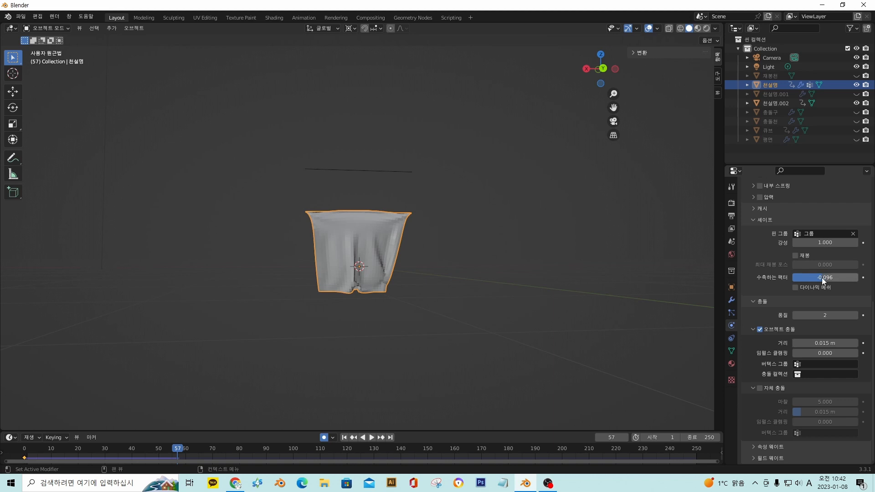
pyautogui.click(818, 277)
pyautogui.write('0')
pyautogui.press('Return')
pyautogui.moveTo(173, 446); pyautogui.dragTo(24, 452)
pyautogui.press('space')
pyautogui.scroll(1, 212, 397)
pyautogui.press('space')
pyautogui.scroll(1, 411, 279)
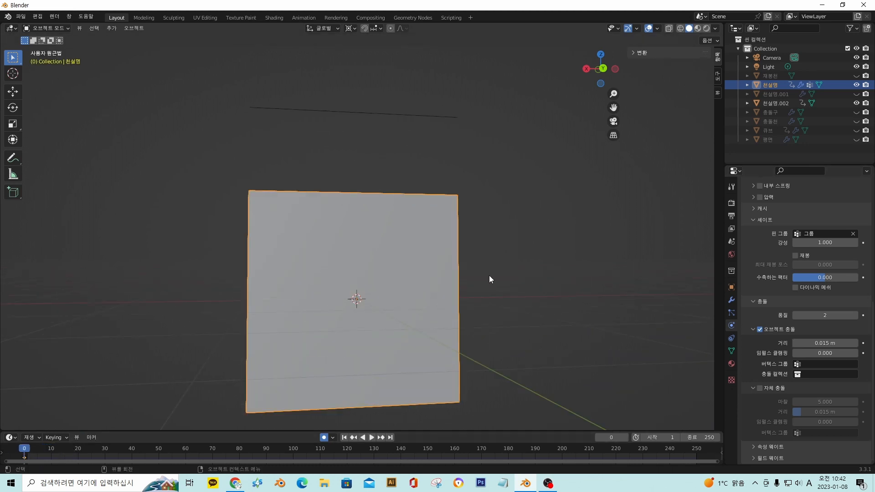
# Enable self collision (자체 충돌) on the plane's cloth and set its distance to 0.00347 m.
pyautogui.moveTo(489, 275); pyautogui.dragTo(584, 279, button='middle')
pyautogui.moveTo(213, 272); pyautogui.dragTo(226, 273, button='middle')
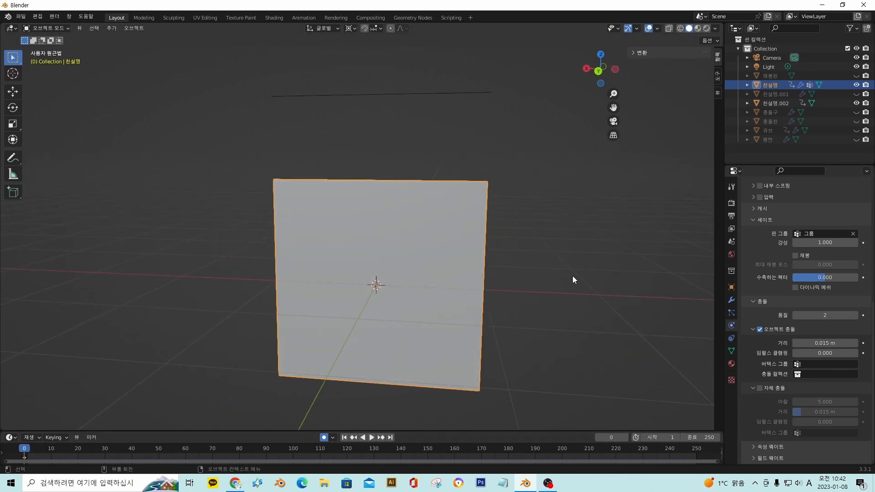
pyautogui.click(760, 389)
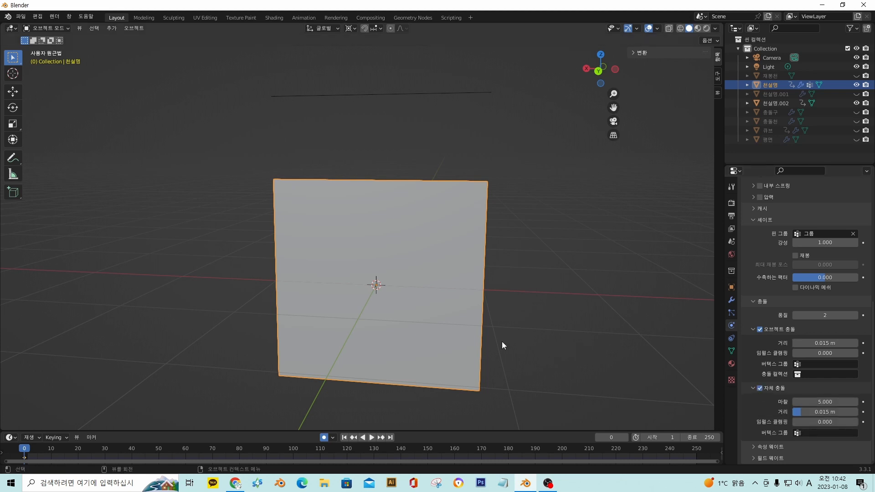
pyautogui.moveTo(502, 341); pyautogui.dragTo(487, 333, button='middle')
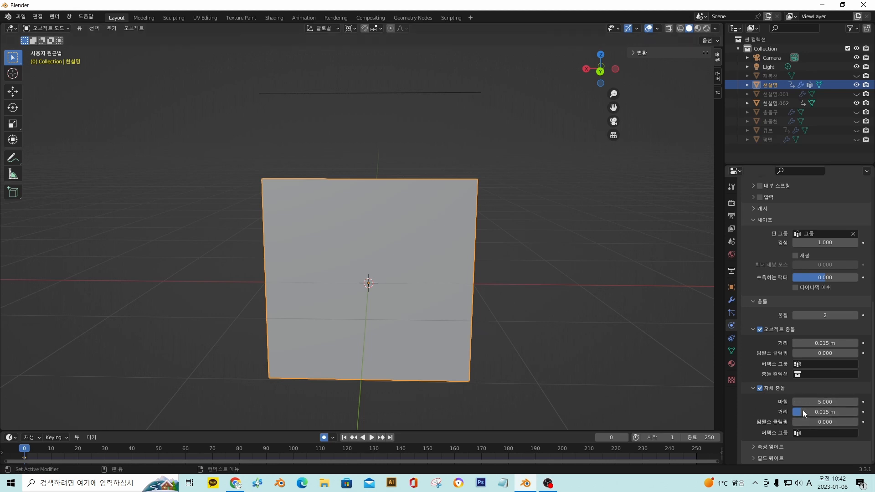
pyautogui.moveTo(798, 413); pyautogui.dragTo(846, 413)
pyautogui.moveTo(835, 414); pyautogui.dragTo(794, 412)
pyautogui.scroll(2, 370, 253)
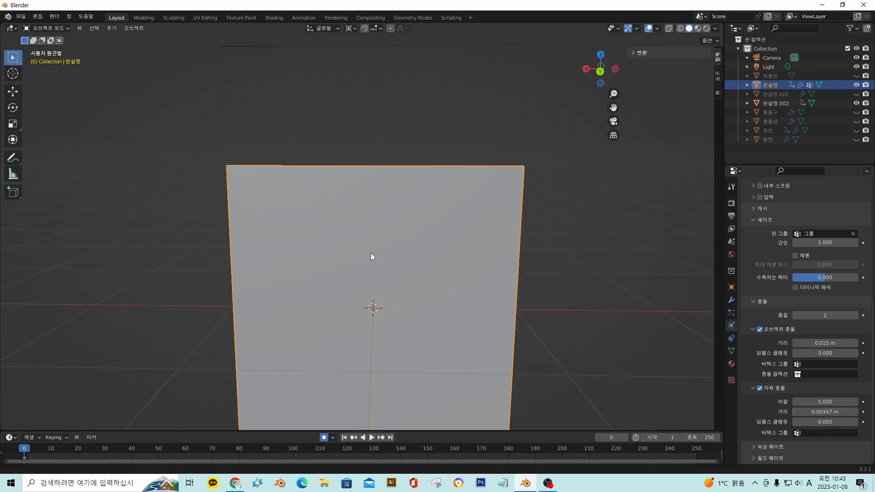
# Play the simulation to frame 35, check the 천설명 plane and the 천설명.002 line above it, and return to frame 0.
pyautogui.keyDown('shift'); pyautogui.moveTo(370, 253); pyautogui.dragTo(374, 357, button='middle'); pyautogui.keyUp('shift')
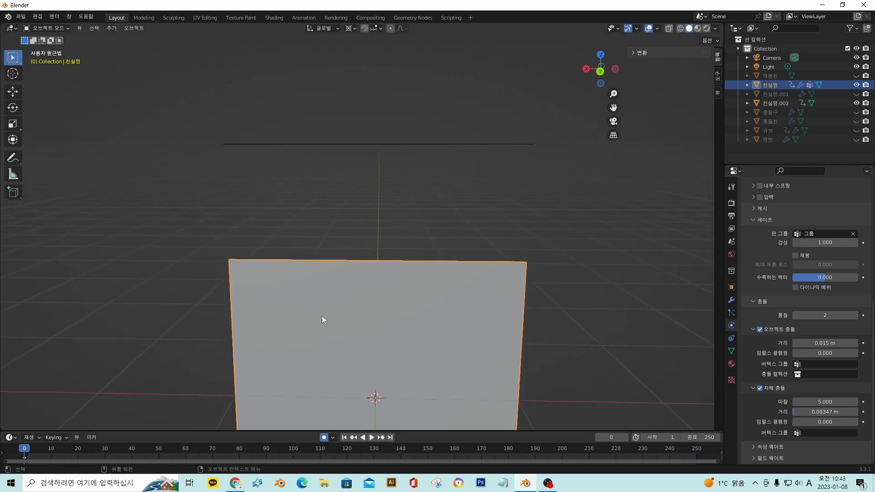
pyautogui.moveTo(333, 296); pyautogui.dragTo(329, 284, button='middle')
pyautogui.press('space')
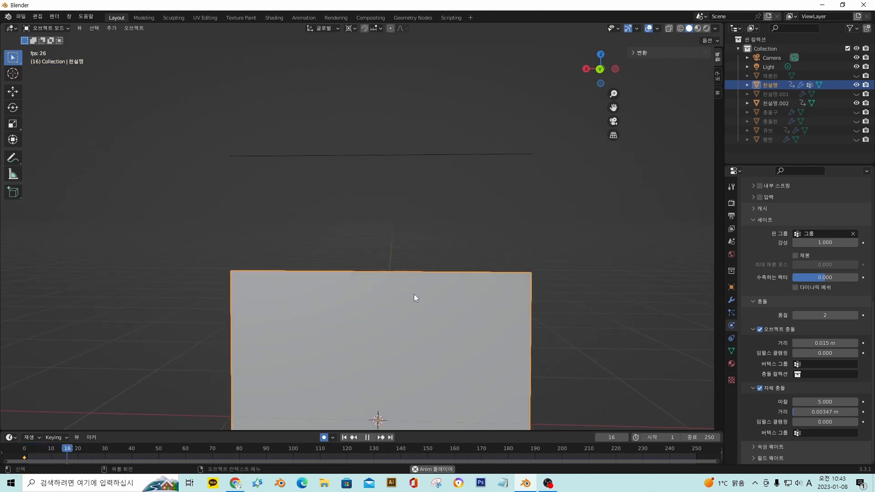
pyautogui.press('space')
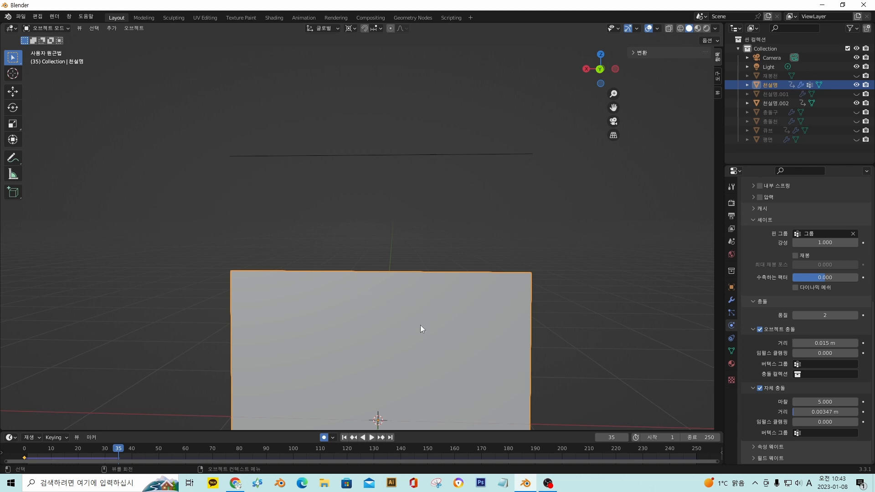
pyautogui.click(348, 156)
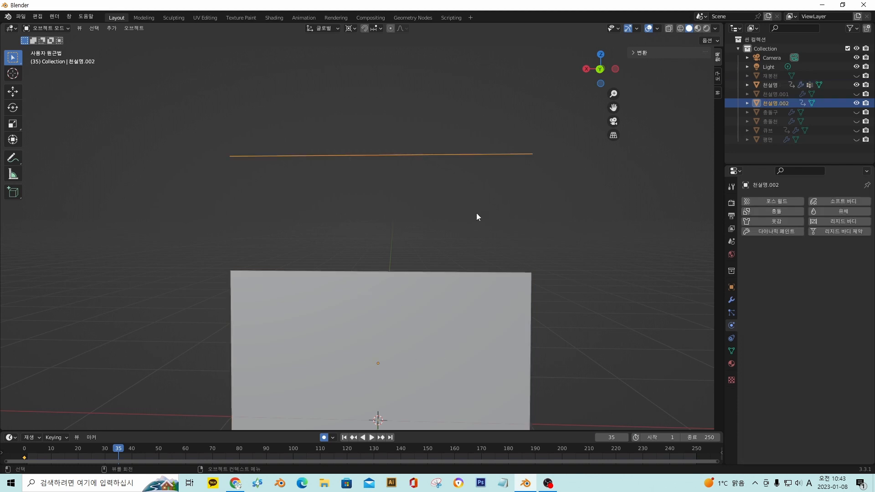
pyautogui.moveTo(477, 213); pyautogui.dragTo(498, 237, button='middle')
pyautogui.click(404, 277)
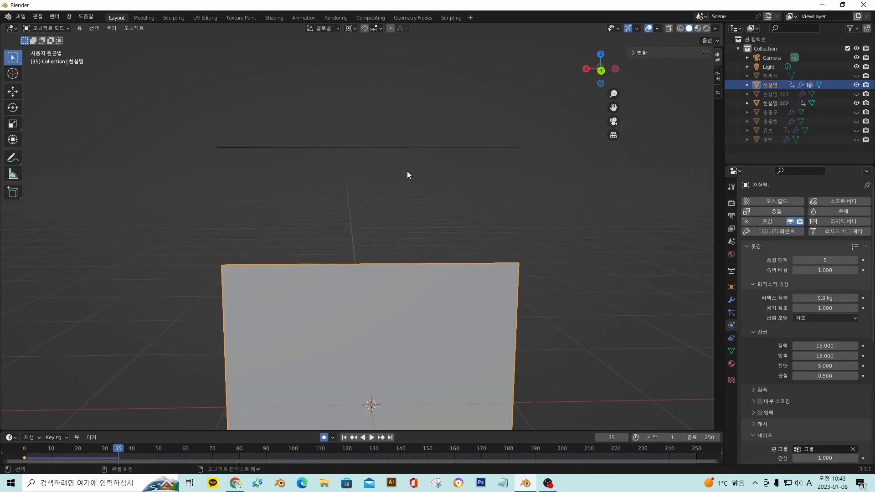
pyautogui.click(473, 164)
pyautogui.click(436, 293)
pyautogui.hotkey('shift', 'Left')
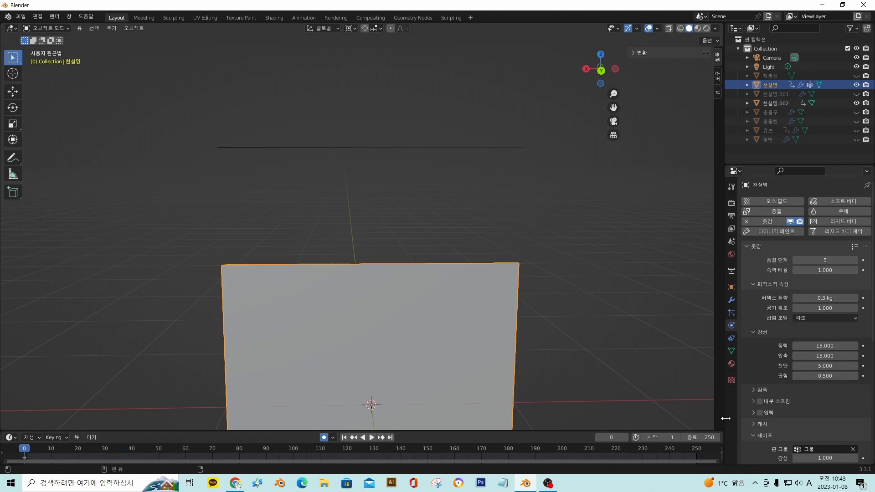
# Add a Copy Scale (축적을 복사) object constraint to the 천설명 plane with 천설명.002 as its target.
pyautogui.click(484, 148)
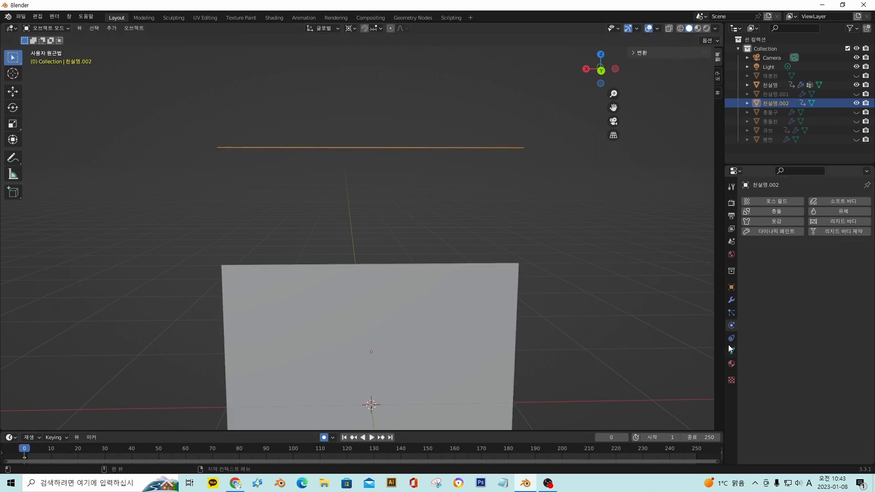
pyautogui.click(449, 291)
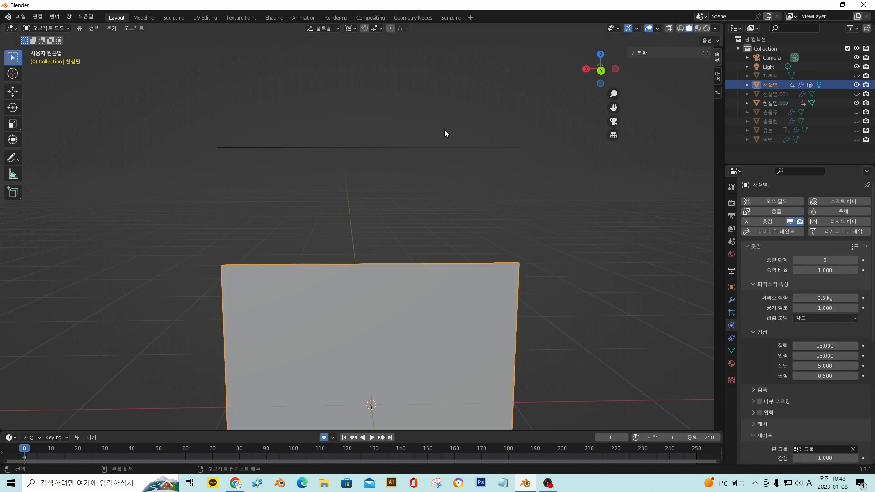
pyautogui.click(437, 152)
pyautogui.click(448, 296)
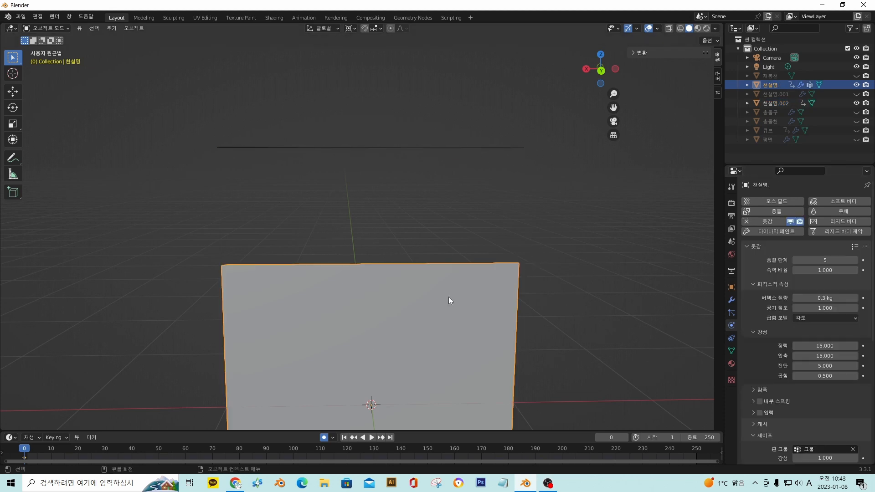
pyautogui.click(732, 339)
pyautogui.click(769, 201)
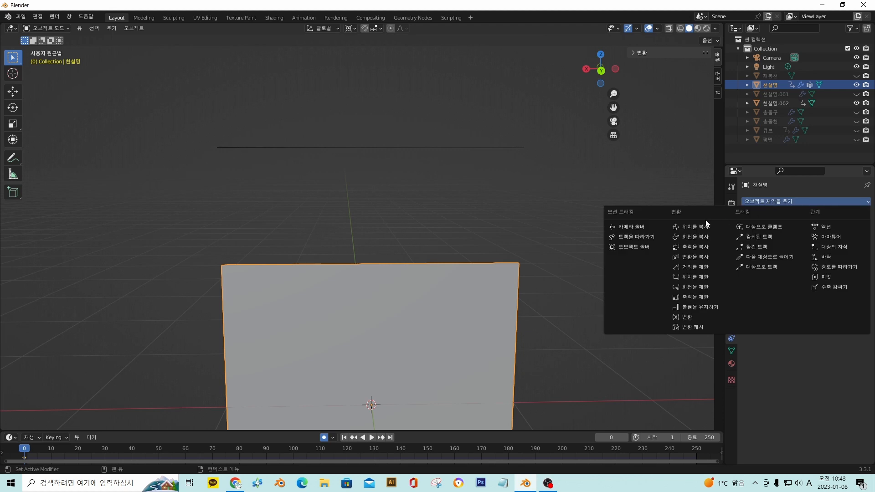
pyautogui.click(695, 249)
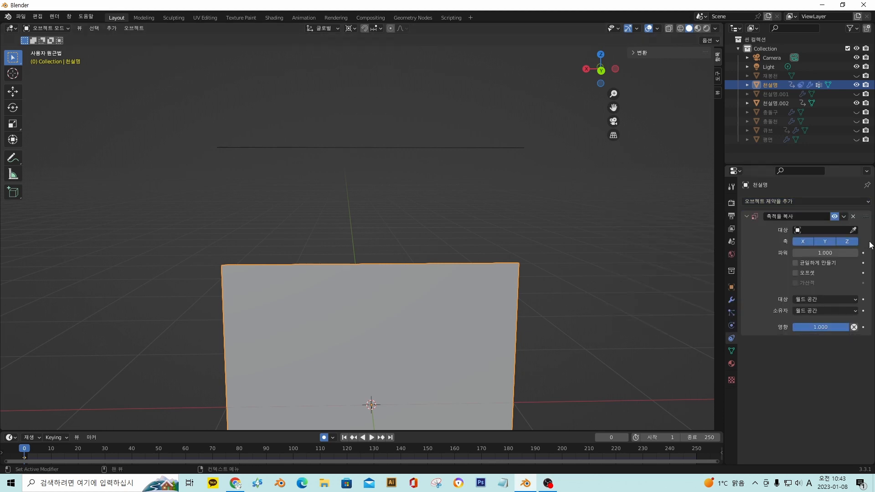
pyautogui.click(853, 230)
pyautogui.click(353, 147)
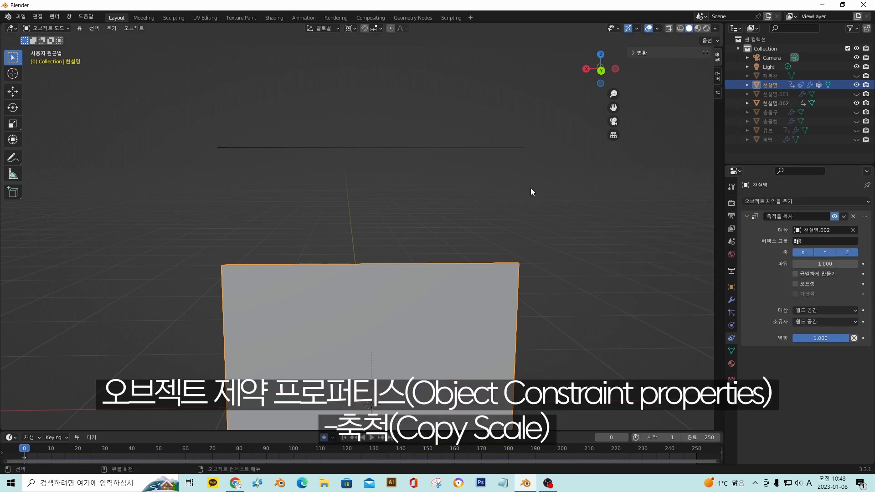
# Try scaling the 천설명.002 line to test the plane's Copy Scale constraint.
pyautogui.moveTo(679, 254); pyautogui.dragTo(436, 209, button='middle')
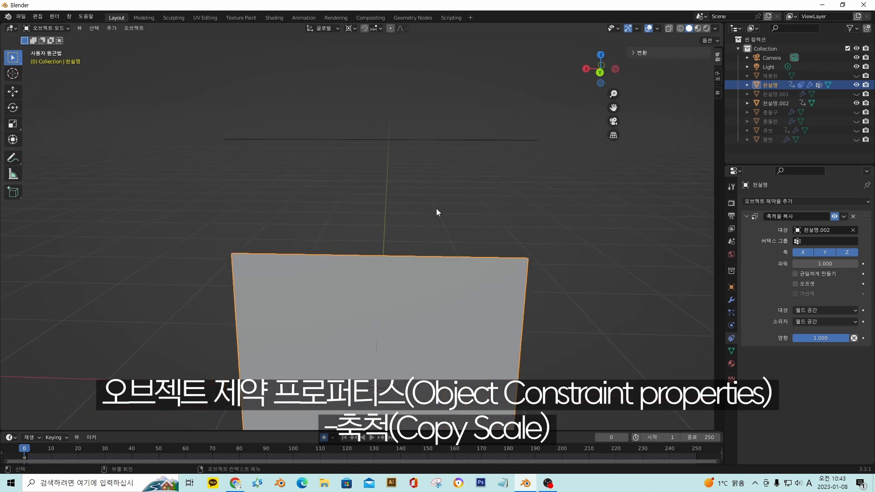
pyautogui.click(451, 142)
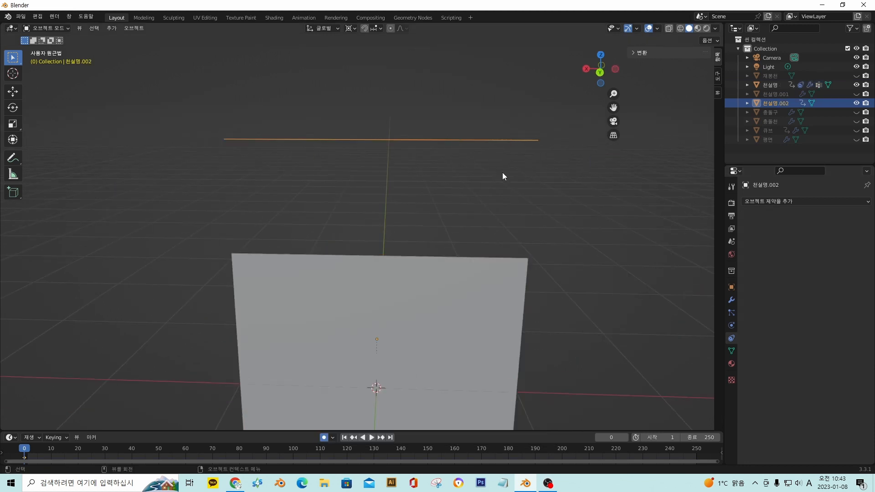
pyautogui.press('s')
pyautogui.press('Escape')
pyautogui.click(431, 298)
# Set the X scale of 천설명.002 to 0.580 at frame 90 and insert a single keyframe for it.
pyautogui.click(469, 142)
pyautogui.press('s')
pyautogui.press('Escape')
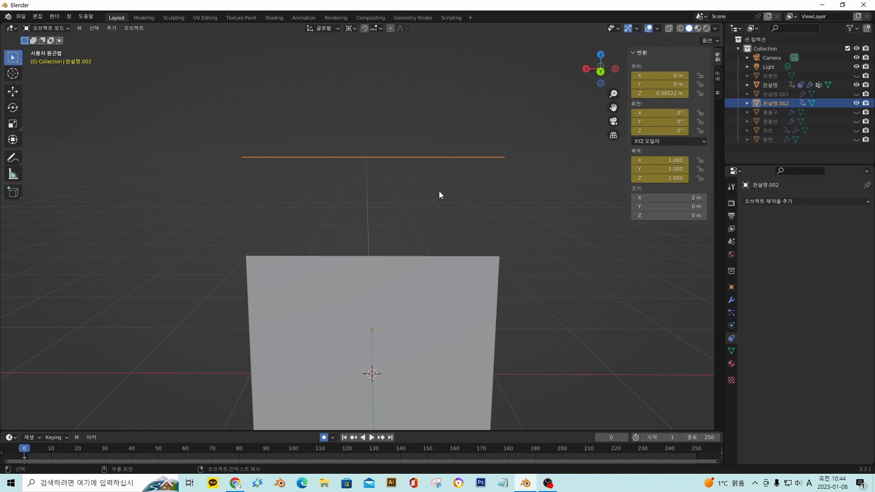
pyautogui.press('space')
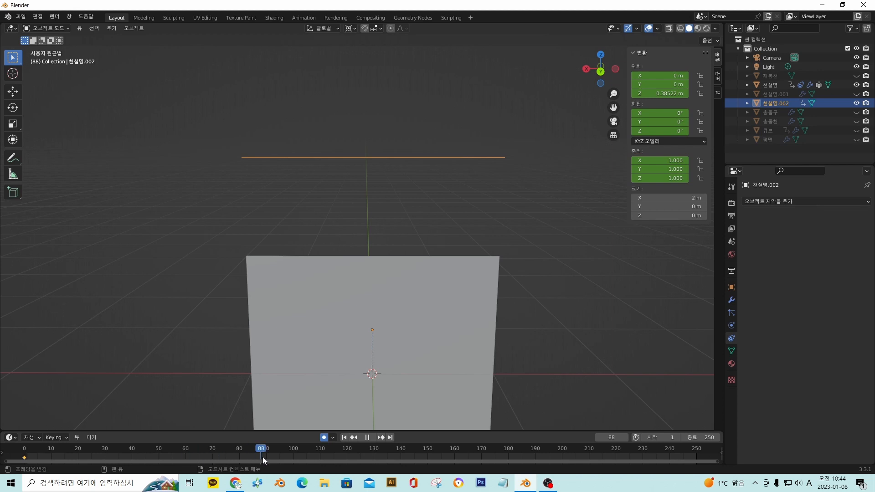
pyautogui.press('space')
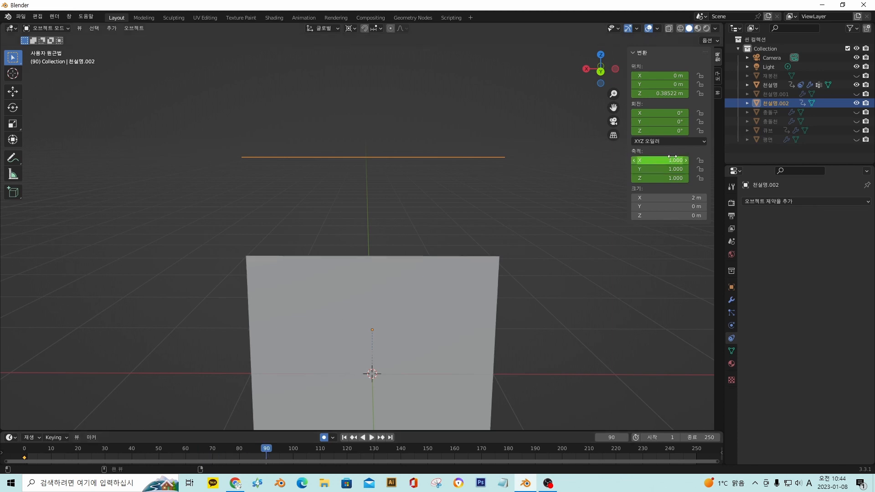
pyautogui.moveTo(671, 160); pyautogui.dragTo(643, 160)
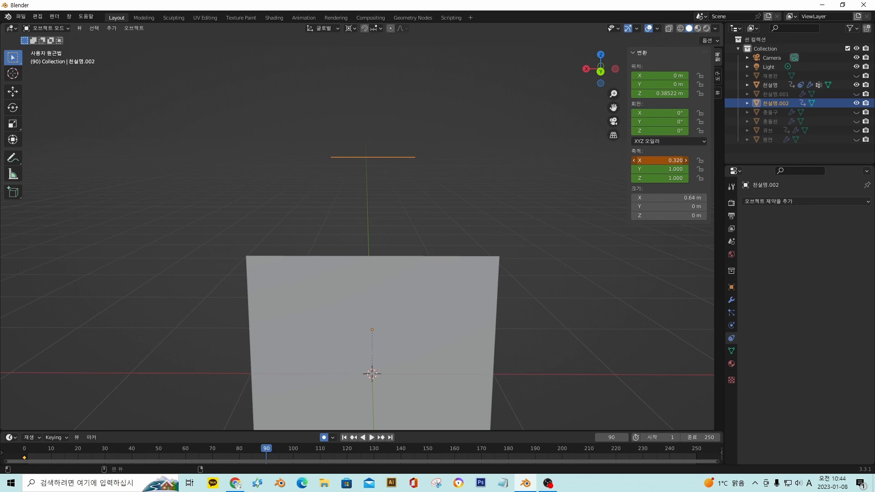
pyautogui.moveTo(644, 160); pyautogui.dragTo(652, 160)
pyautogui.press('i')
pyautogui.rightClick(667, 160)
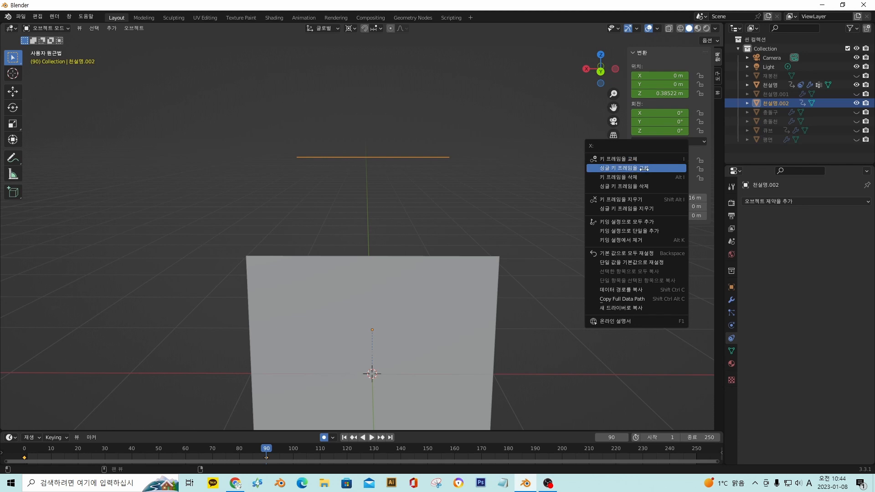
pyautogui.click(667, 167)
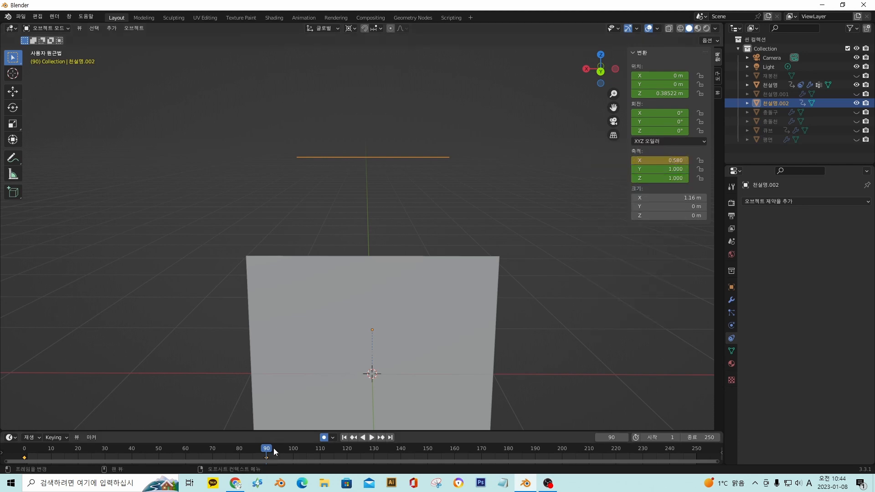
# Play the curtain simulation from frame 0 to frame 91 and examine the gathered cloth from an angle.
pyautogui.moveTo(269, 448); pyautogui.dragTo(9, 445)
pyautogui.press('space')
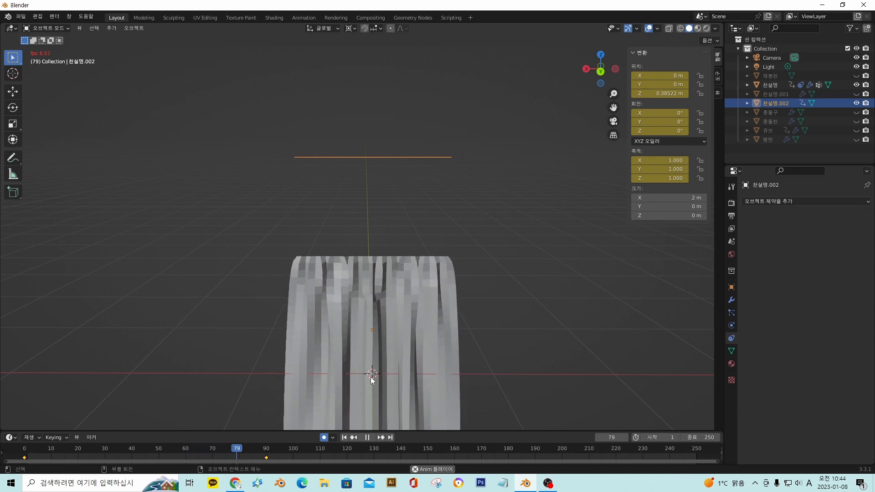
pyautogui.press('space')
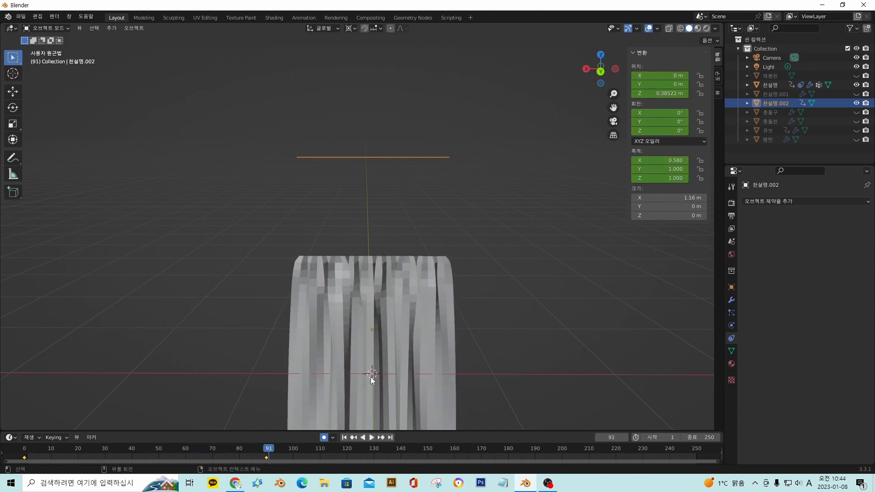
pyautogui.moveTo(372, 381); pyautogui.dragTo(379, 205, button='middle')
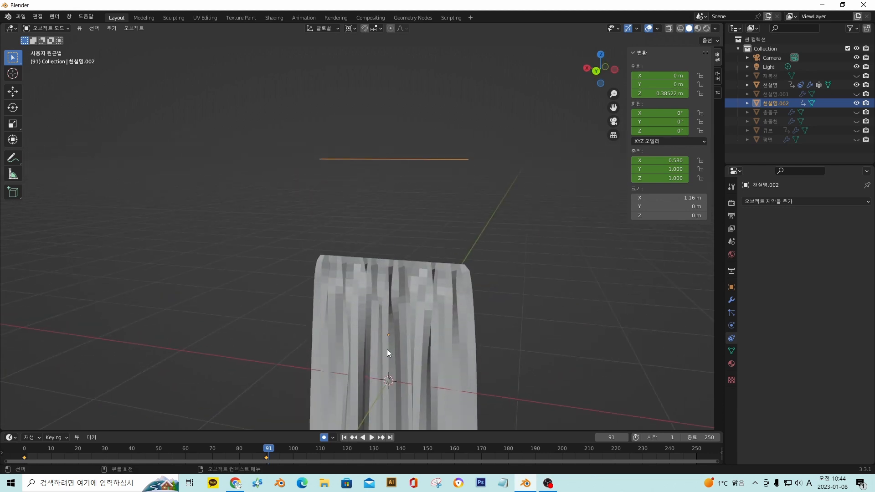
# Apply Shade Smooth to the gathered 천설명 cloth and inspect its folds up close.
pyautogui.moveTo(387, 349)
pyautogui.mouseDown(button='middle')
pyautogui.moveTo(414, 350)
pyautogui.moveTo(379, 340)
pyautogui.mouseUp(button='middle')
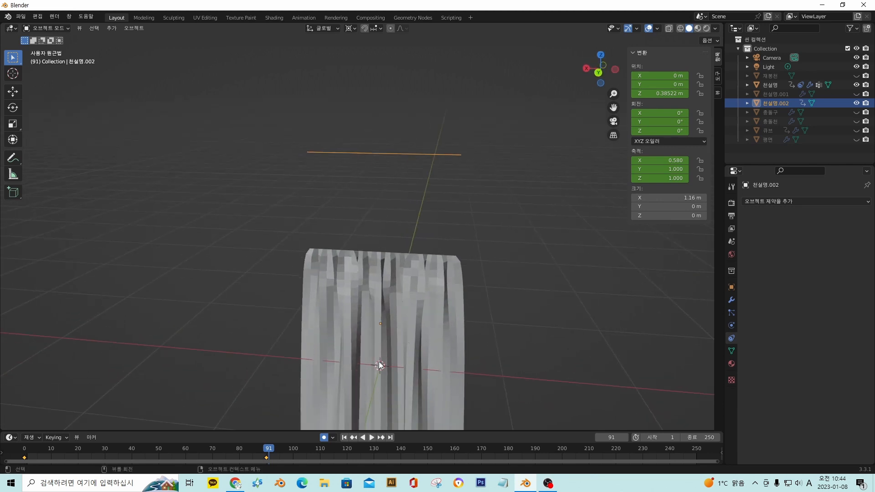
pyautogui.click(417, 284)
pyautogui.rightClick(418, 282)
pyautogui.click(417, 283)
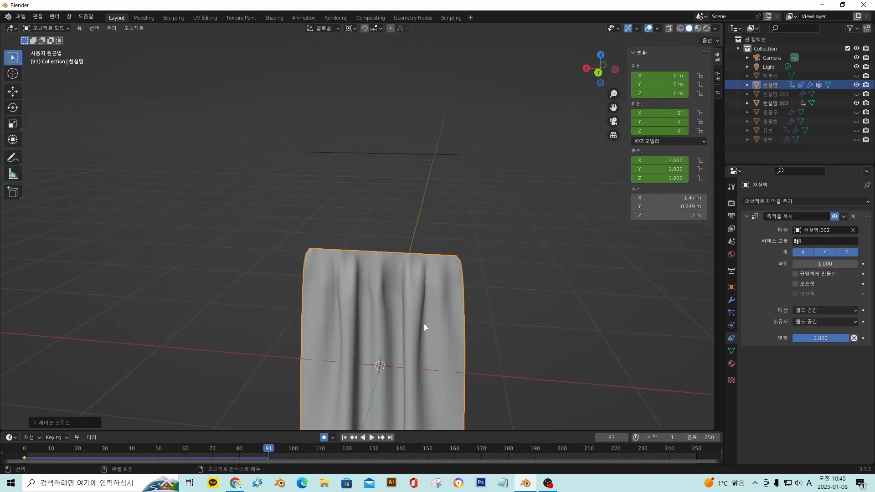
pyautogui.moveTo(424, 323); pyautogui.dragTo(312, 286, button='middle')
pyautogui.scroll(4, 334, 282)
pyautogui.moveTo(371, 290); pyautogui.dragTo(419, 281, button='middle')
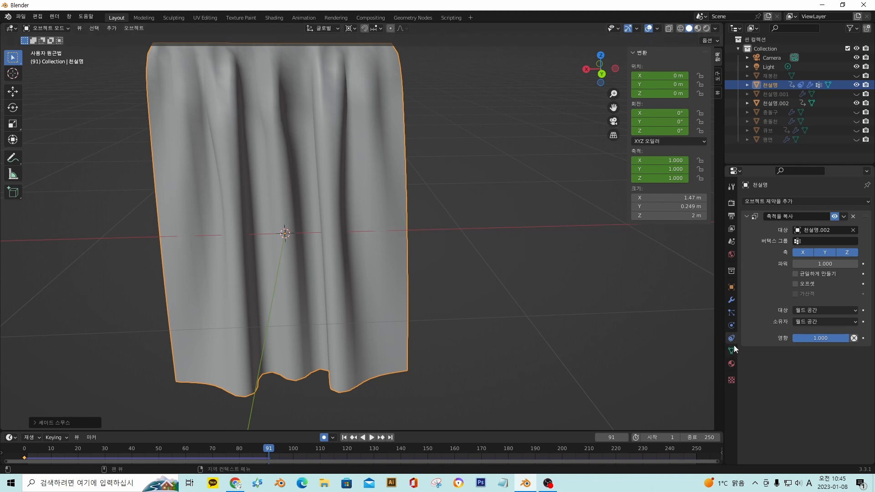
# Show the physics settings of the 천설명 cloth, duplicate the cloth and move the copy about -2.4 m along the X axis.
pyautogui.click(732, 301)
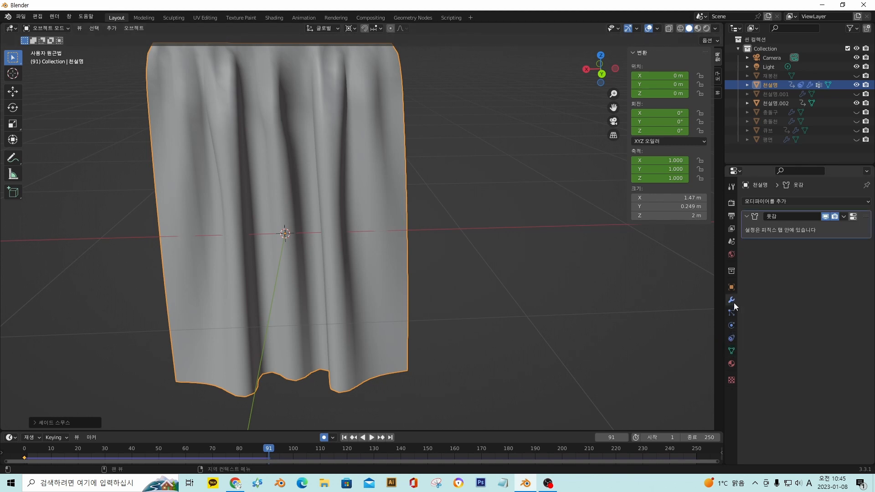
pyautogui.click(731, 327)
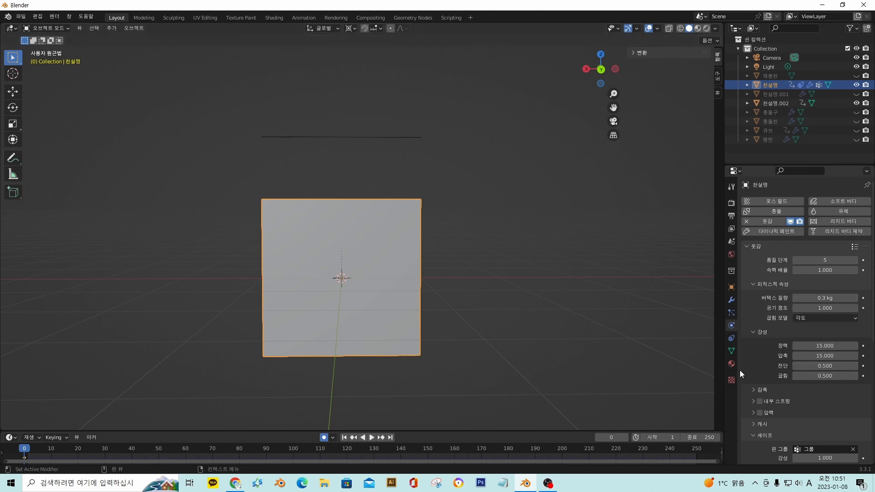
pyautogui.scroll(2, 334, 283)
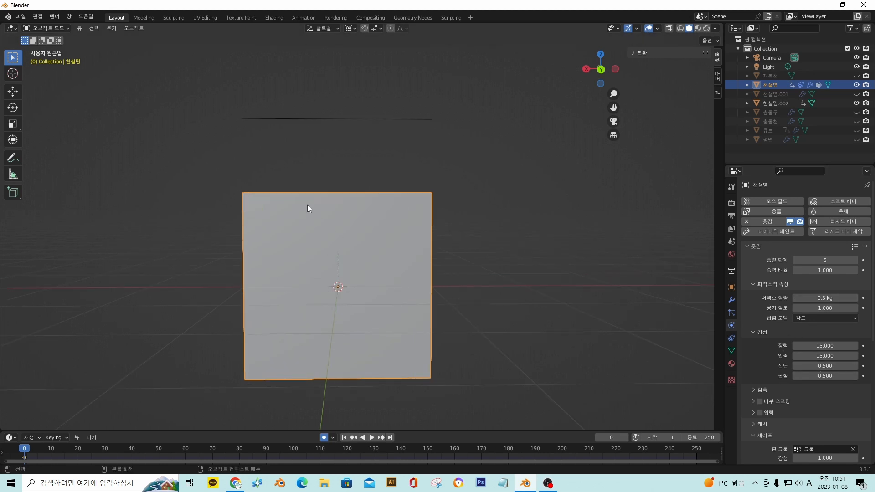
pyautogui.rightClick(354, 273)
pyautogui.hotkey('shift', 'd')
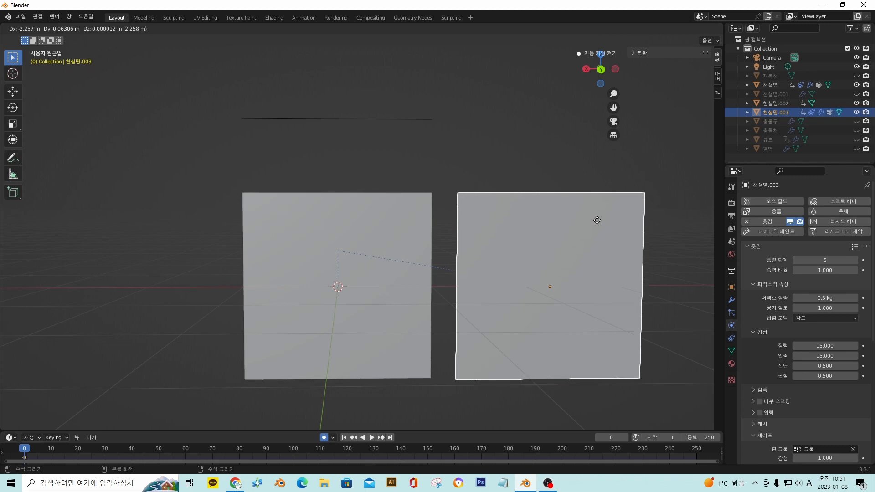
pyautogui.rightClick(597, 220)
pyautogui.press('g')
pyautogui.press('x')
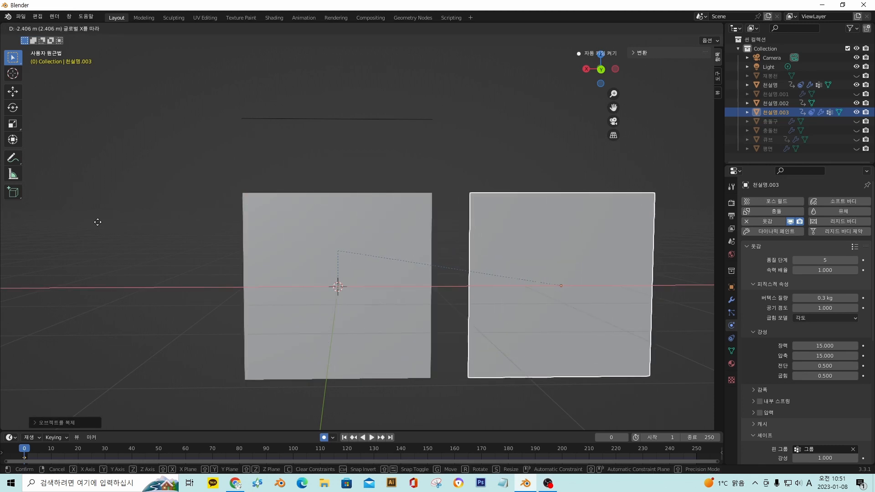
pyautogui.click(98, 222)
# Play the simulation of both cloths up to frame 27, compare them, and return to frame 0.
pyautogui.press('space')
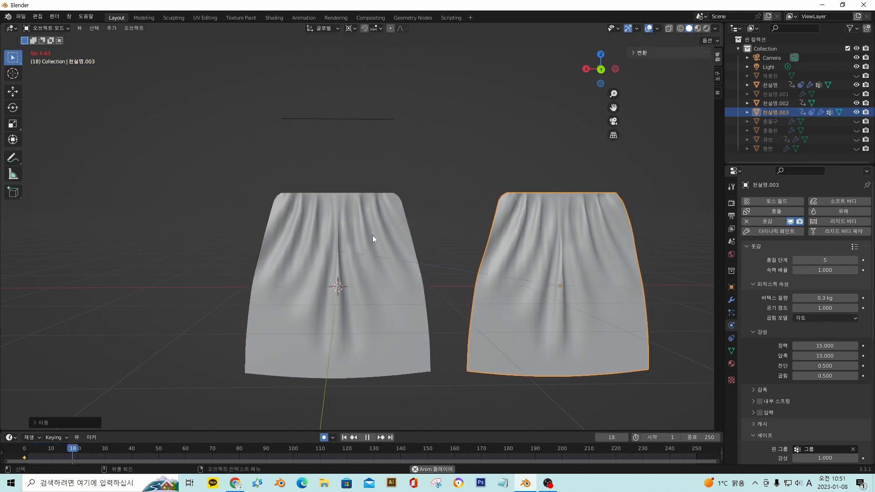
pyautogui.press('space')
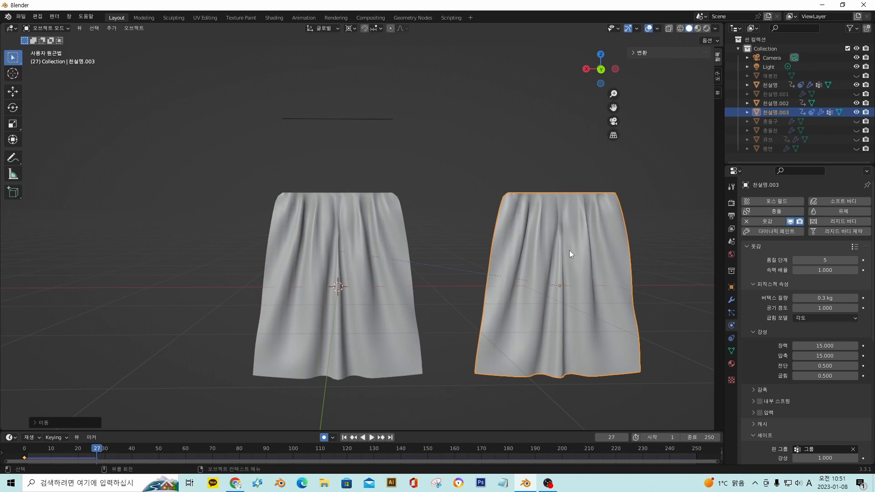
pyautogui.keyDown('shift'); pyautogui.moveTo(460, 308); pyautogui.dragTo(390, 308, button='middle'); pyautogui.keyUp('shift')
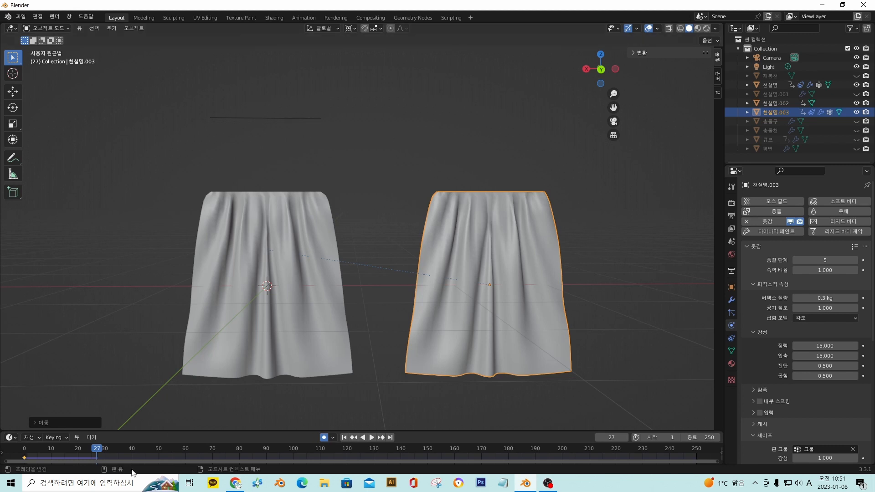
pyautogui.moveTo(102, 445); pyautogui.dragTo(689, 438)
pyautogui.press('space')
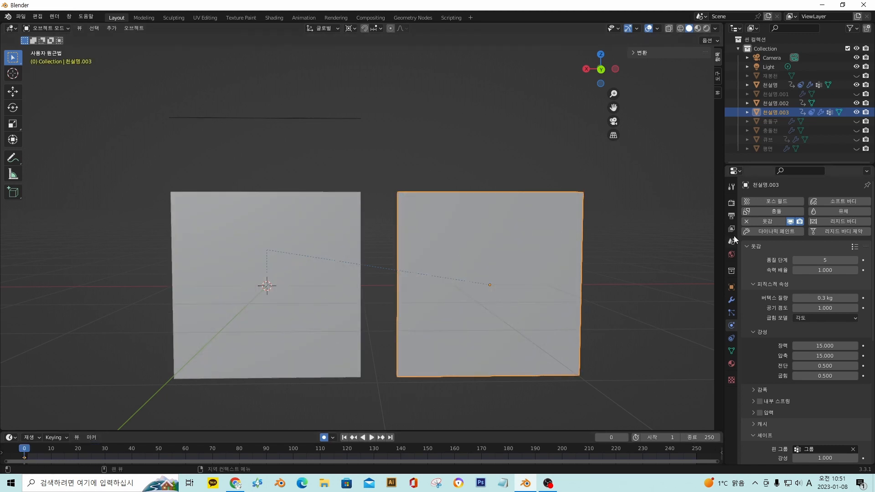
# Set the shear stiffness (전단) to 100 on the 천설명.003 copy and to 0 on the original 천설명 cloth.
pyautogui.click(818, 367)
pyautogui.write('100')
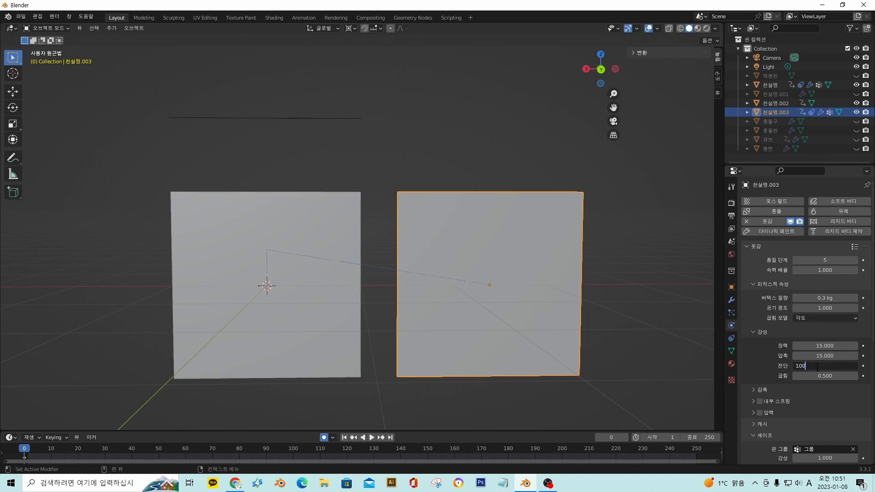
pyautogui.press('Return')
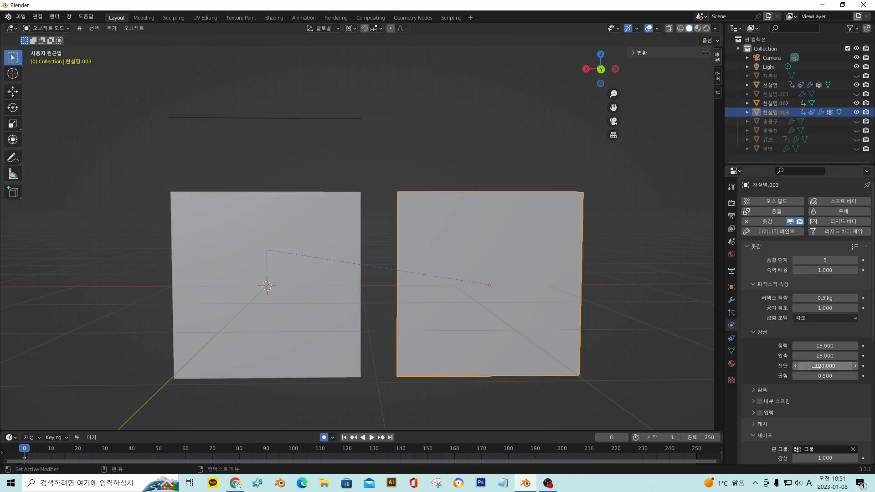
pyautogui.click(240, 263)
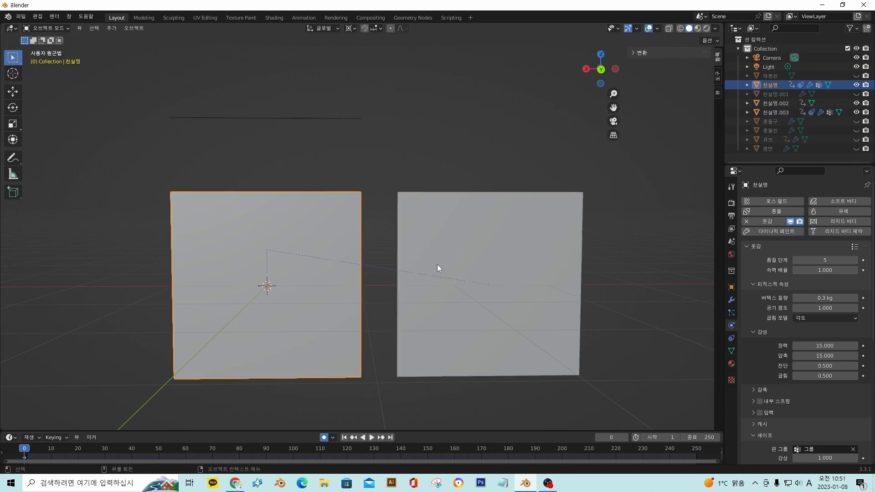
pyautogui.click(825, 366)
pyautogui.write('0')
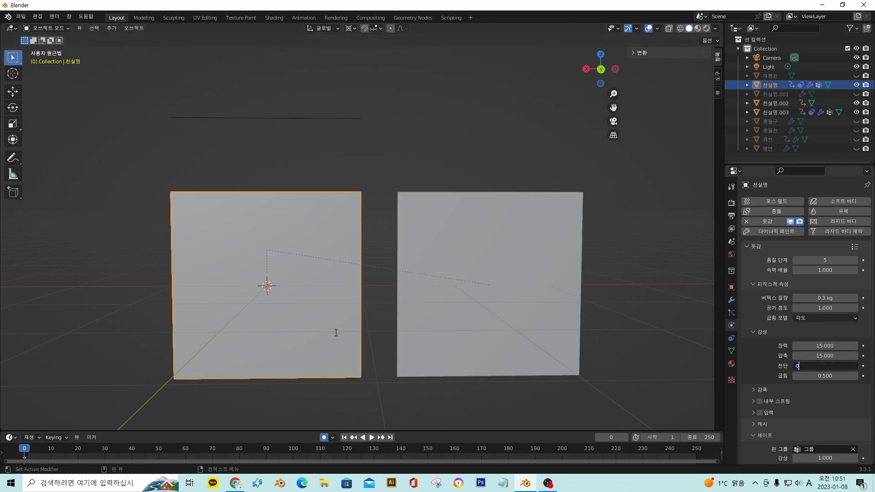
pyautogui.press('Return')
# Play the simulation to frame 49 to compare the two shear stiffness settings, and go back to frame 0.
pyautogui.press('space')
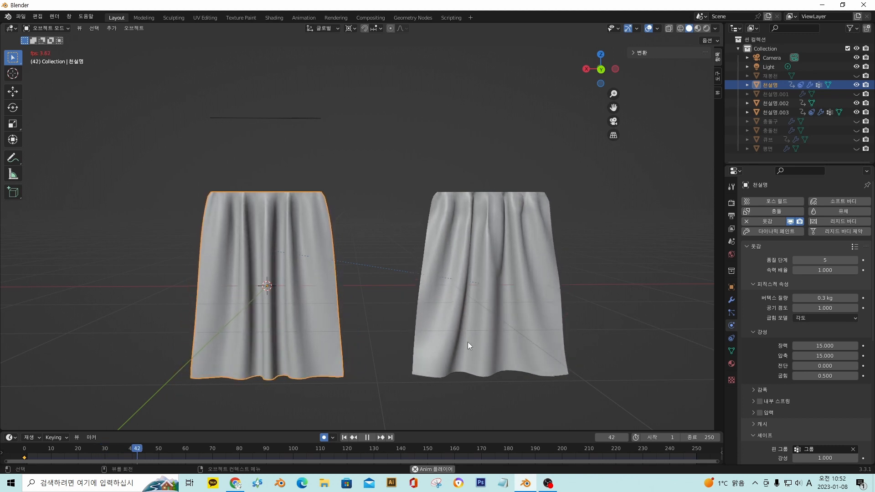
pyautogui.press('space')
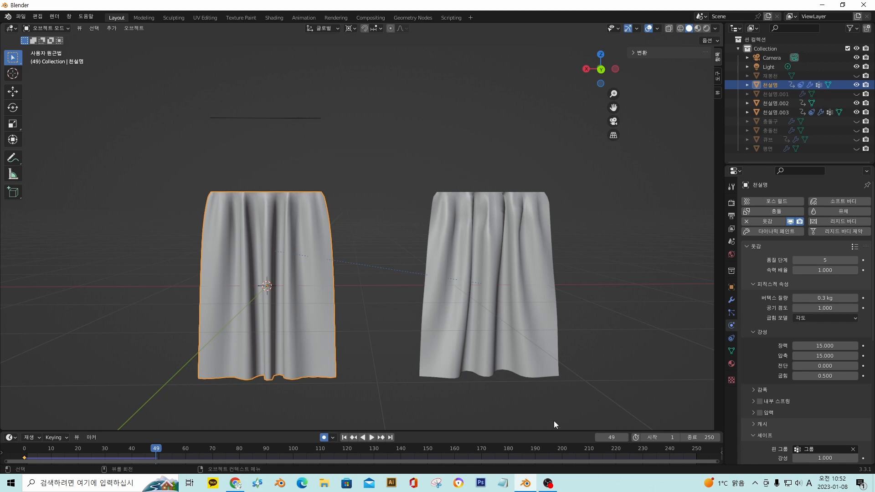
pyautogui.click(818, 376)
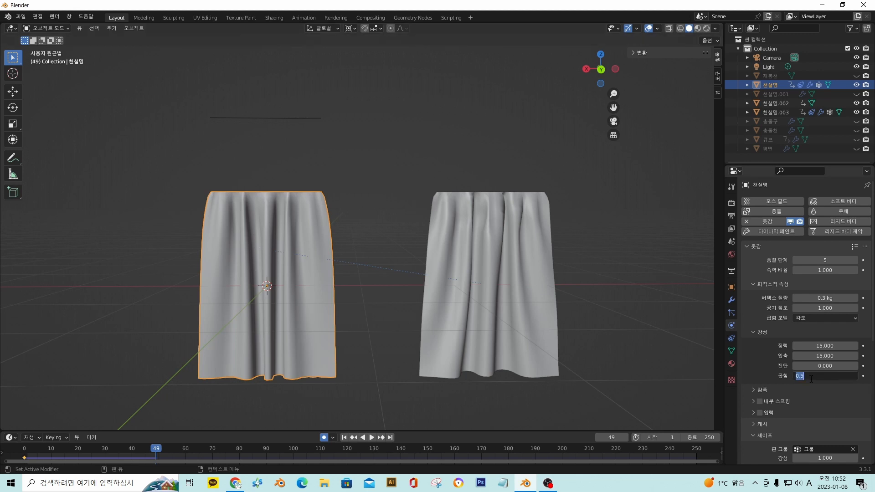
pyautogui.press('Return')
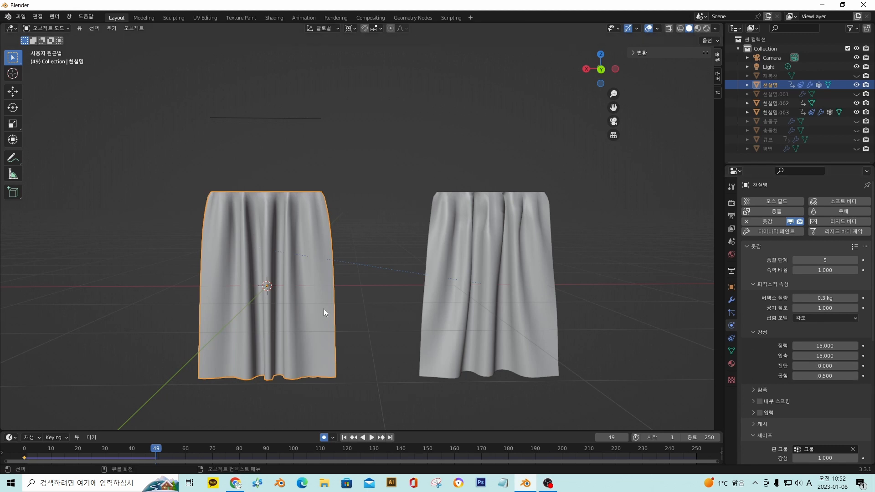
pyautogui.moveTo(154, 450); pyautogui.dragTo(24, 449)
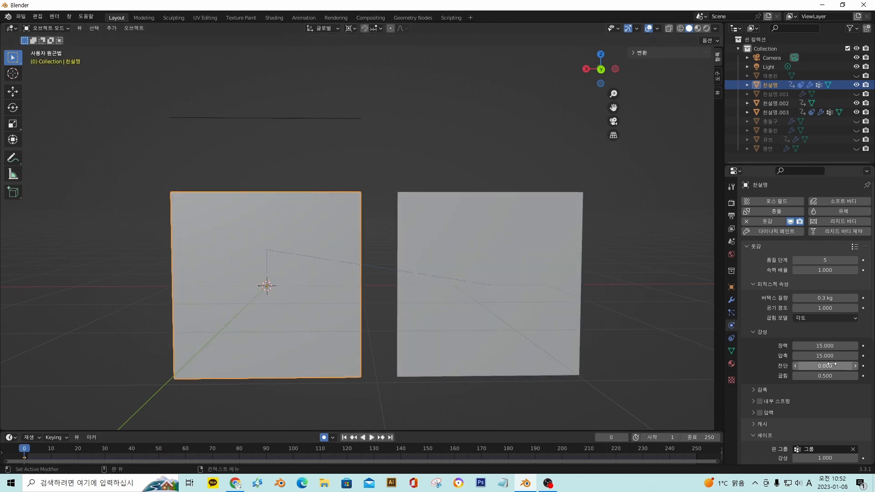
# Set the shear stiffness (전단) of the 천설명.003 cloth to 0.
pyautogui.click(482, 256)
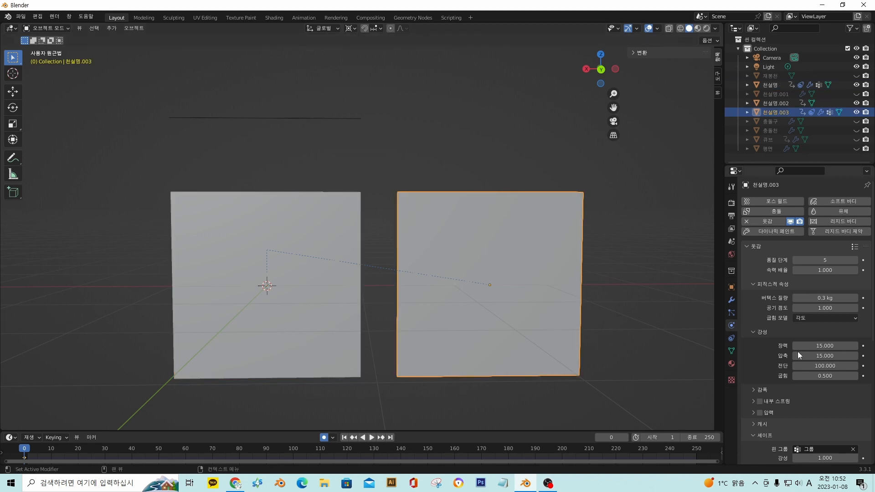
pyautogui.click(823, 365)
pyautogui.write('0')
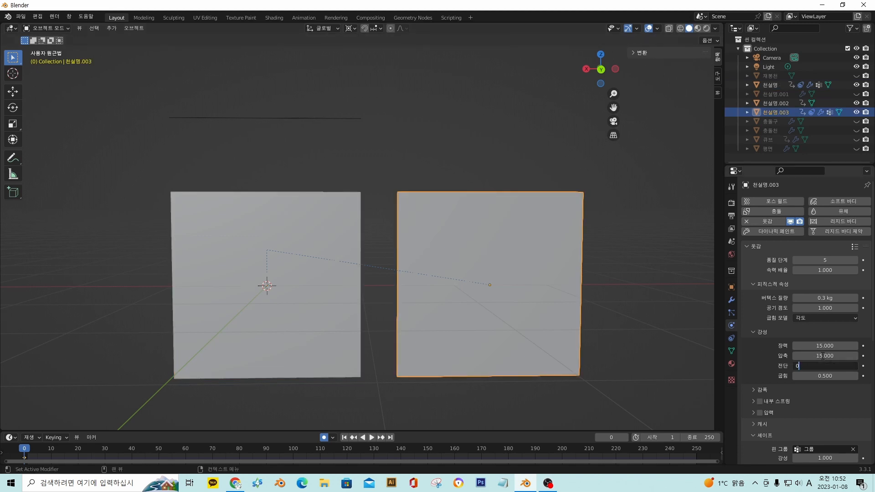
pyautogui.press('Return')
# Set the bending stiffness (굽힘) to 0 on the 천설명 cloth and to 30 on the 천설명.003 cloth.
pyautogui.click(246, 256)
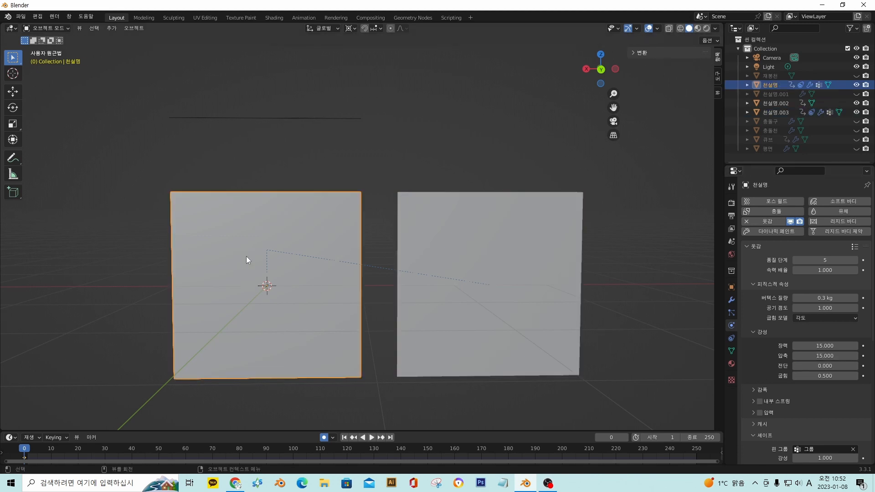
pyautogui.click(817, 375)
pyautogui.write('0')
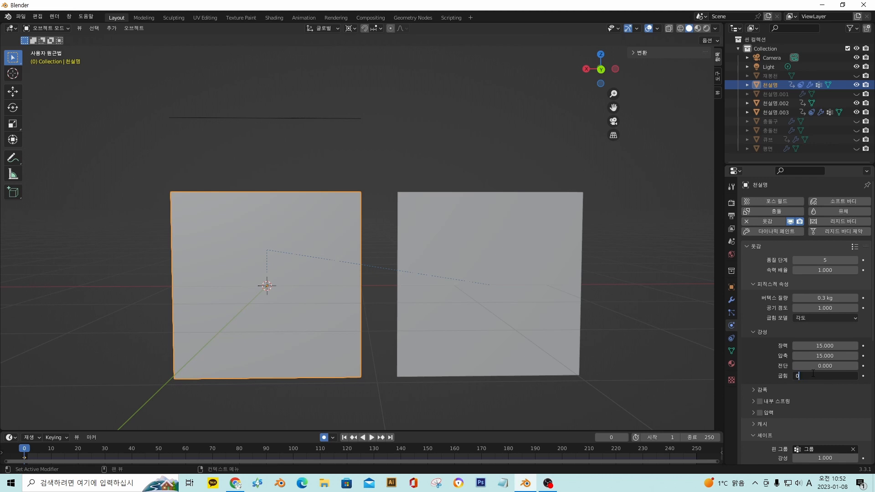
pyautogui.press('Return')
pyautogui.click(568, 299)
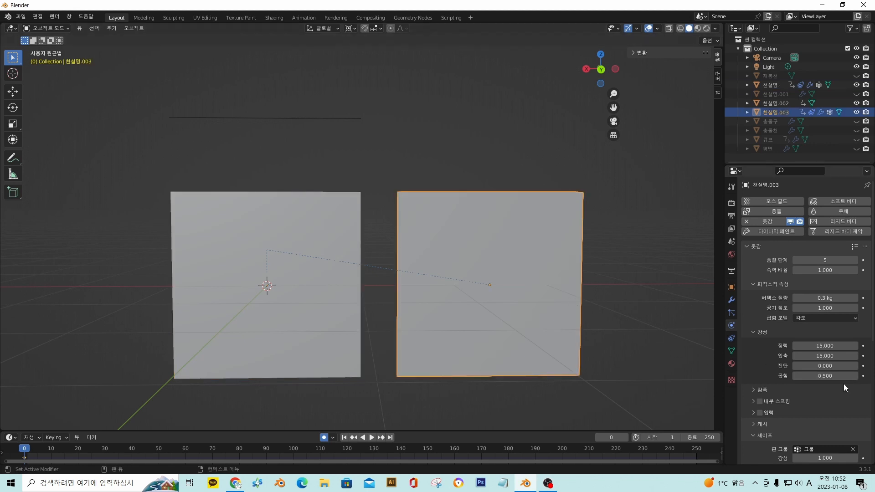
pyautogui.click(831, 375)
pyautogui.write('30')
pyautogui.press('Return')
# Play the simulation to frame 35 to compare the two bending stiffness settings, and go back to frame 0.
pyautogui.press('space')
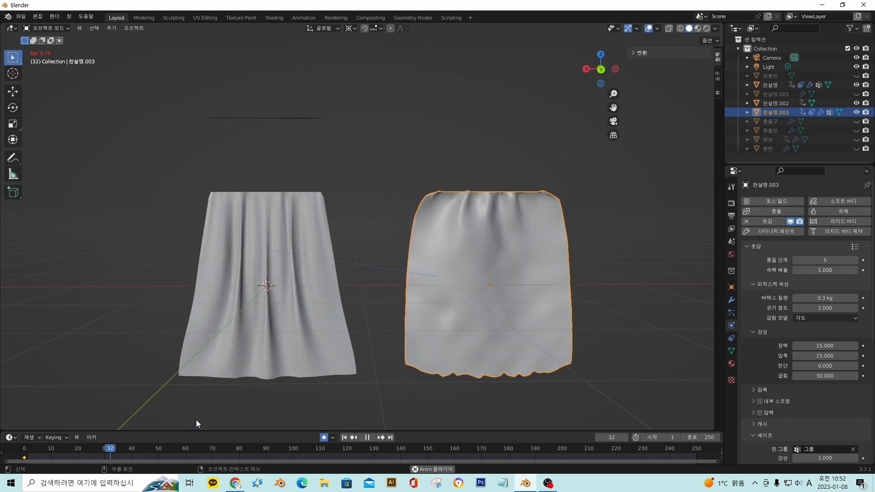
pyautogui.press('space')
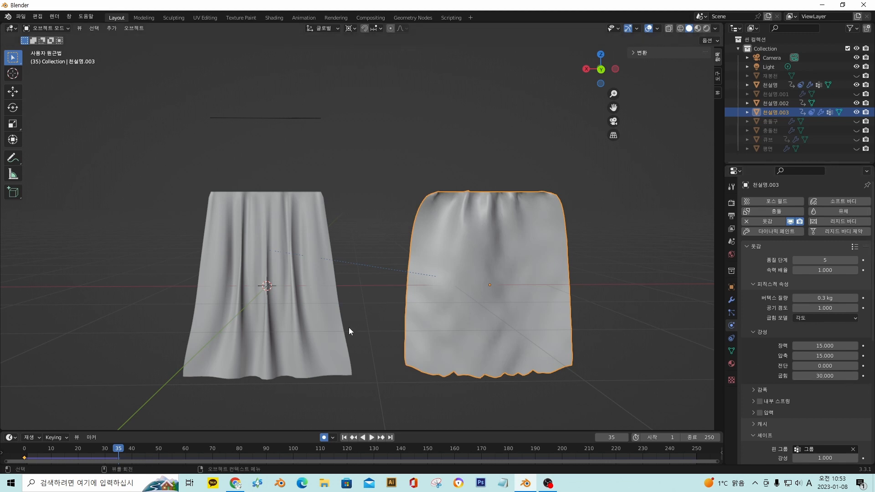
pyautogui.moveTo(117, 449); pyautogui.dragTo(24, 449)
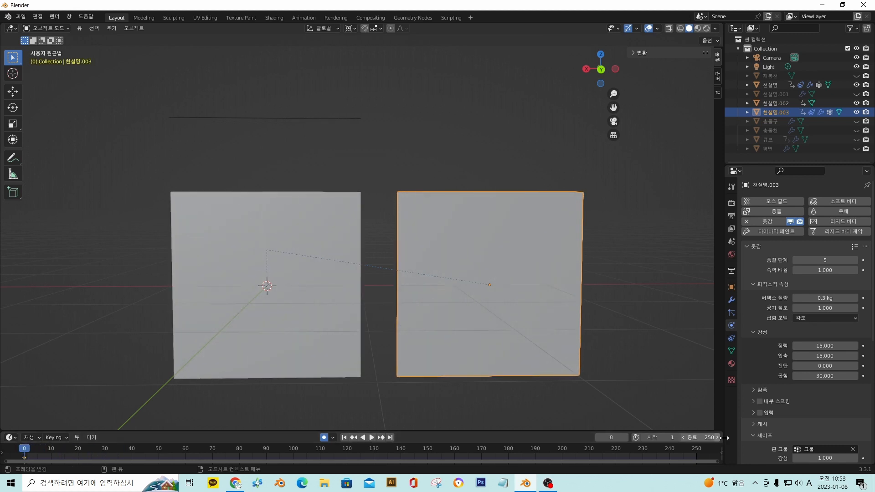
# Set the tension (장력) and compression (압축) stiffness of the 천설명.003 cloth to 0.
pyautogui.click(816, 355)
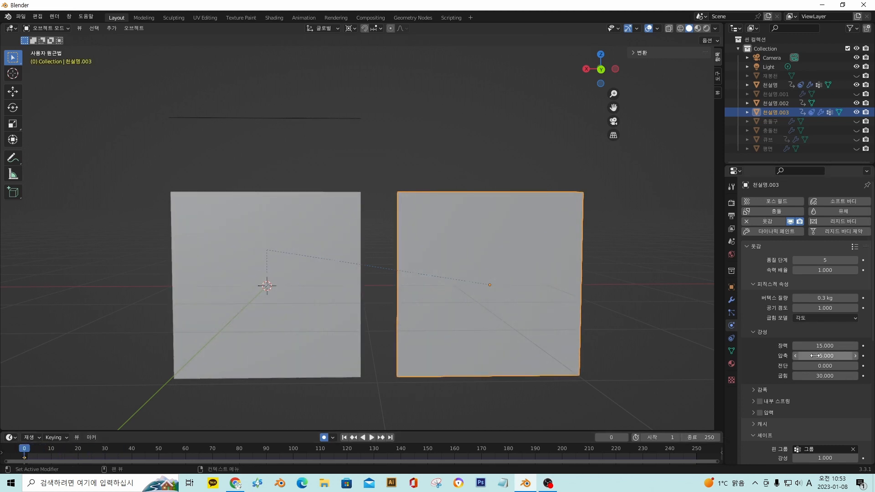
pyautogui.write('0.2')
pyautogui.press('Return')
pyautogui.moveTo(816, 355); pyautogui.dragTo(622, 380)
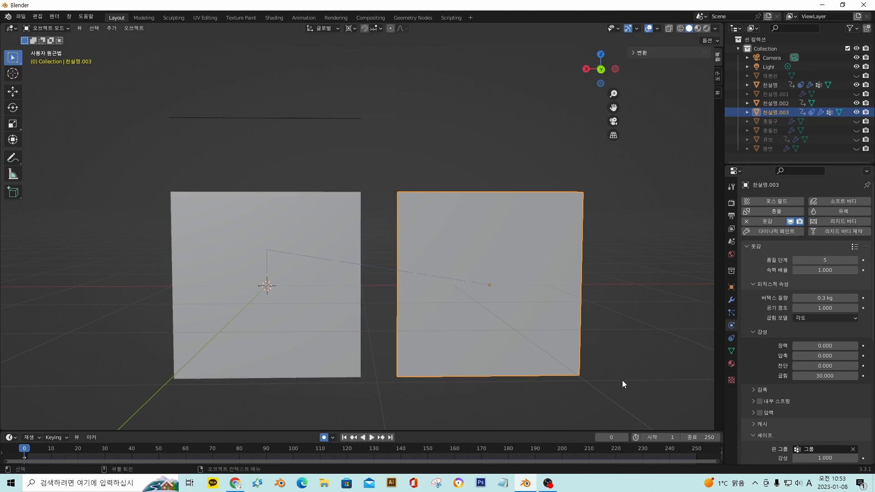
# Set the bending stiffness (굽힘) of the 천설명.003 cloth to 0 and run the simulation to frame 21.
pyautogui.click(282, 298)
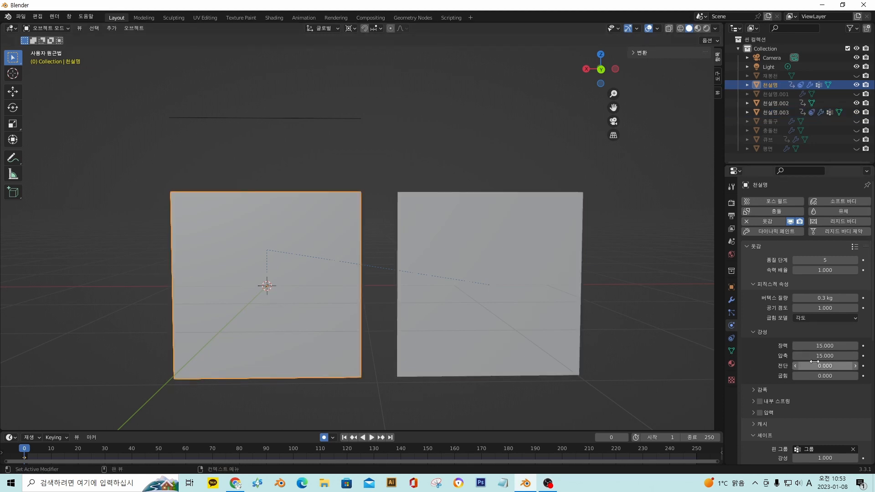
pyautogui.click(547, 314)
pyautogui.doubleClick(838, 374)
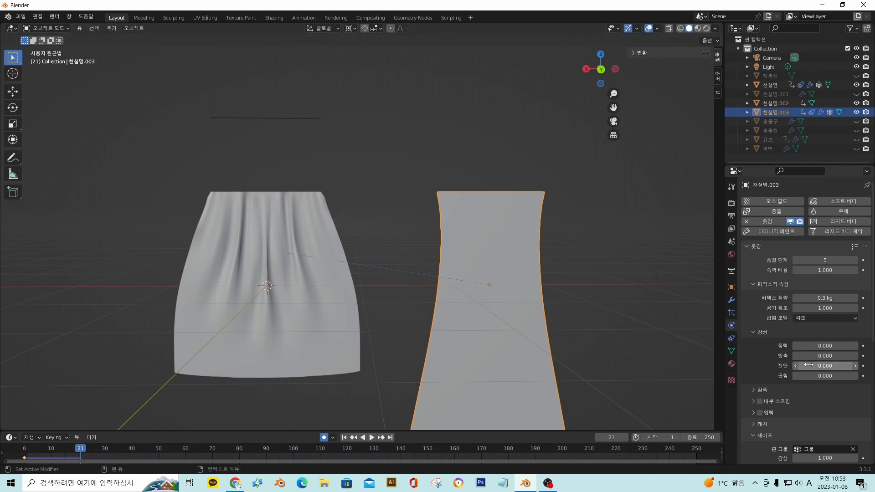
# Select the original 천설명 cloth and compare its stiffness values and full shape with the 천설명.003 cloth.
pyautogui.click(236, 216)
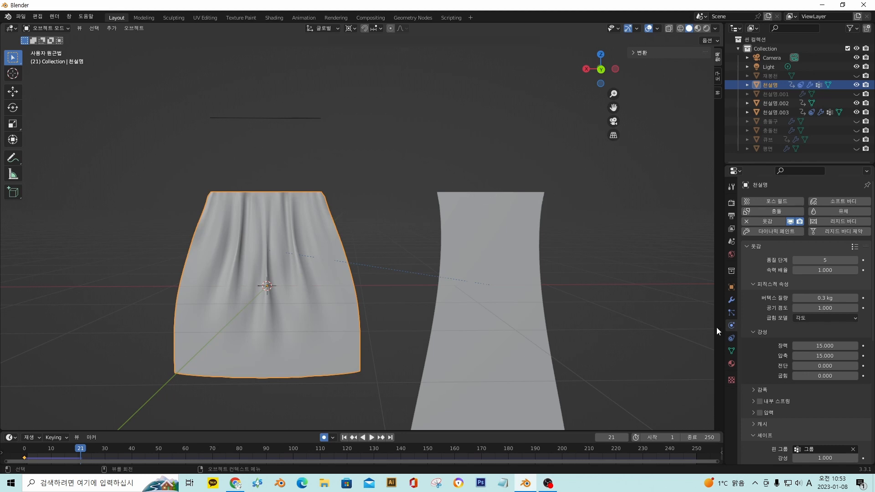
pyautogui.scroll(-2, 484, 351)
pyautogui.scroll(2, 484, 355)
pyautogui.scroll(-2, 478, 369)
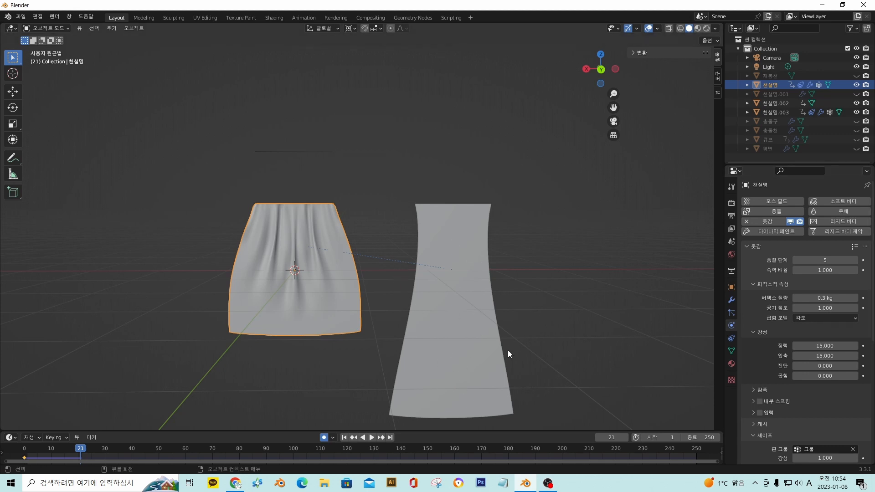
# Go back to frame 0 and look through the shape (셰이프) and collision (충돌) settings of the 천설명 cloth.
pyautogui.hotkey('shift', 'Left')
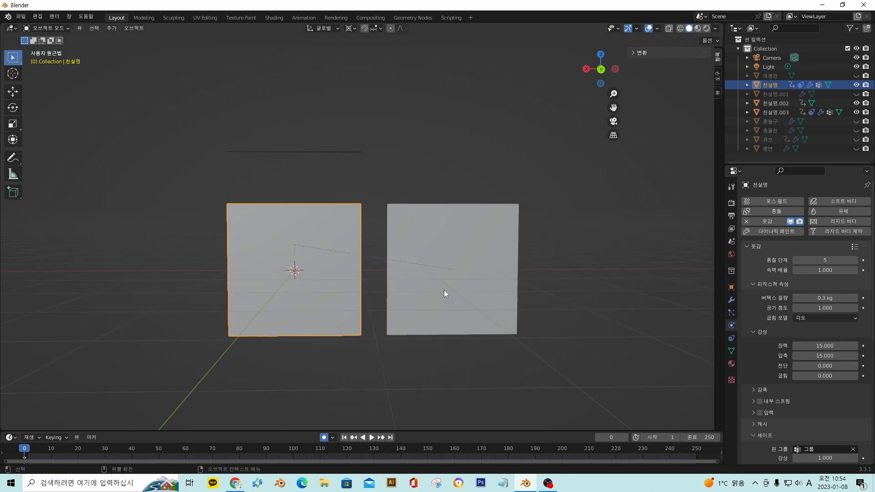
pyautogui.scroll(3, 466, 294)
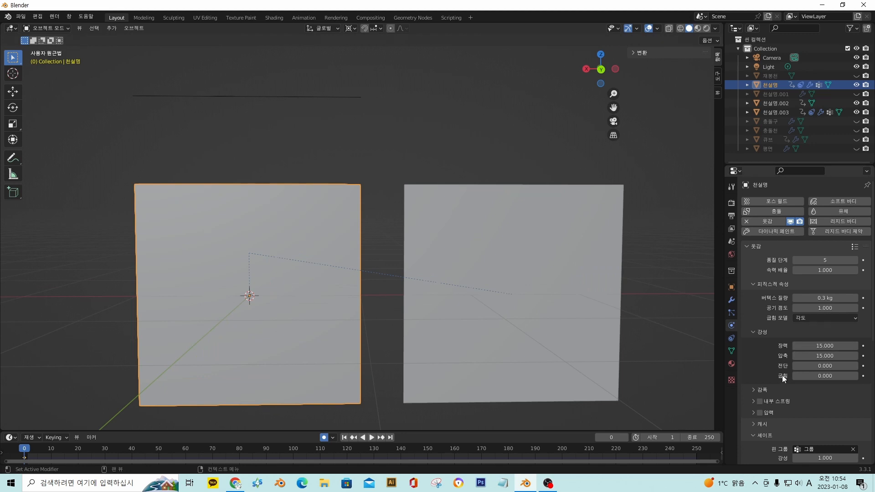
pyautogui.scroll(-4, 782, 375)
pyautogui.scroll(-8, 782, 382)
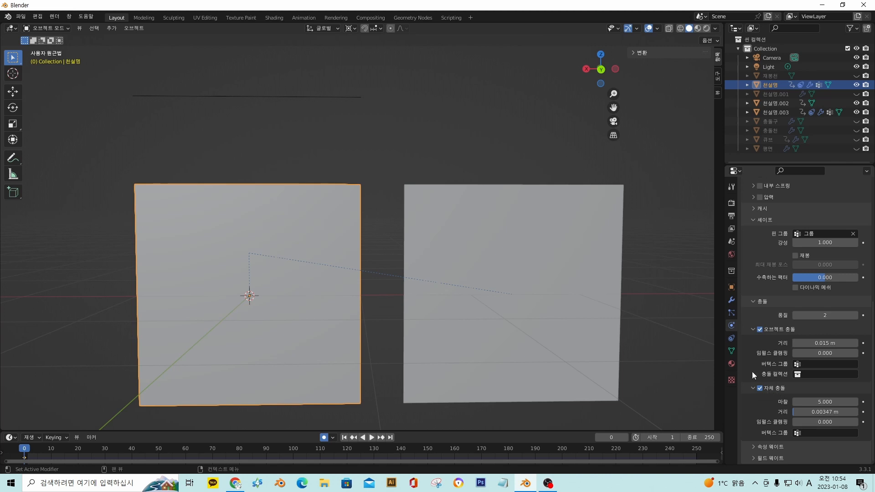
pyautogui.scroll(2, 740, 297)
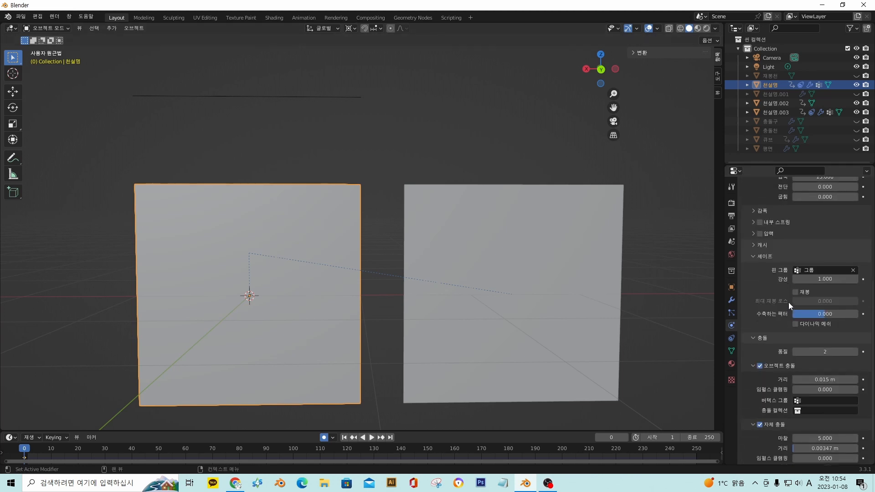
pyautogui.scroll(-2, 788, 307)
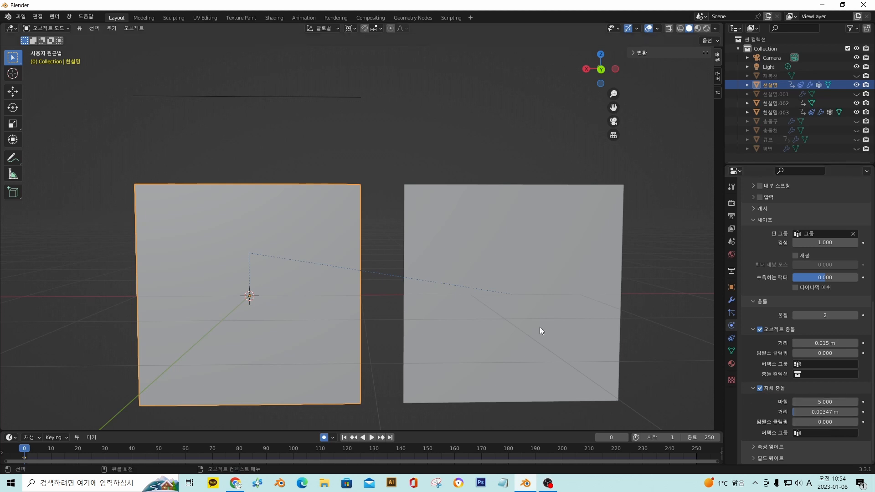
# Set the self-collision distance (거리) of the 천설명.003 cloth to 0.0204 m and run the simulation to frame 31.
pyautogui.click(495, 274)
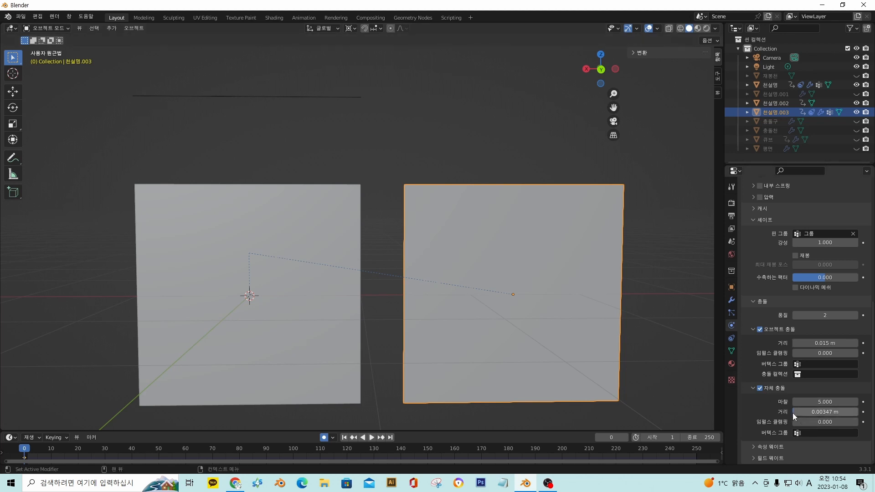
pyautogui.moveTo(792, 413); pyautogui.dragTo(808, 413)
pyautogui.press('space')
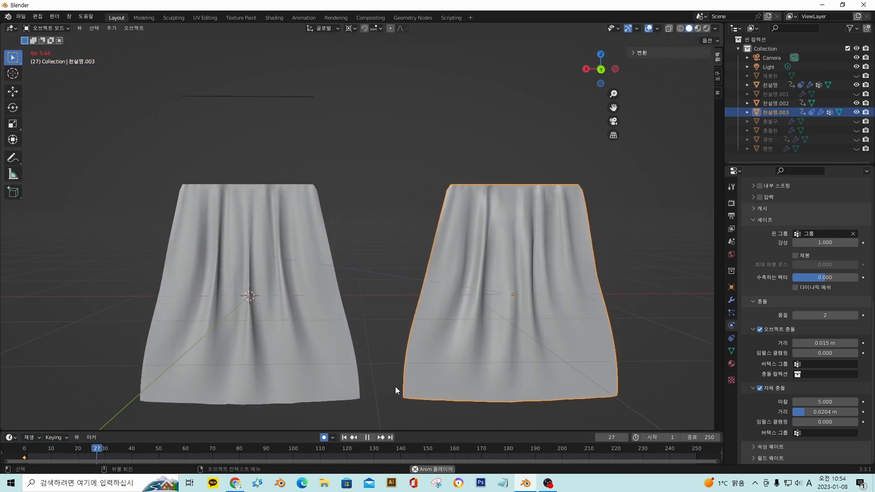
pyautogui.press('space')
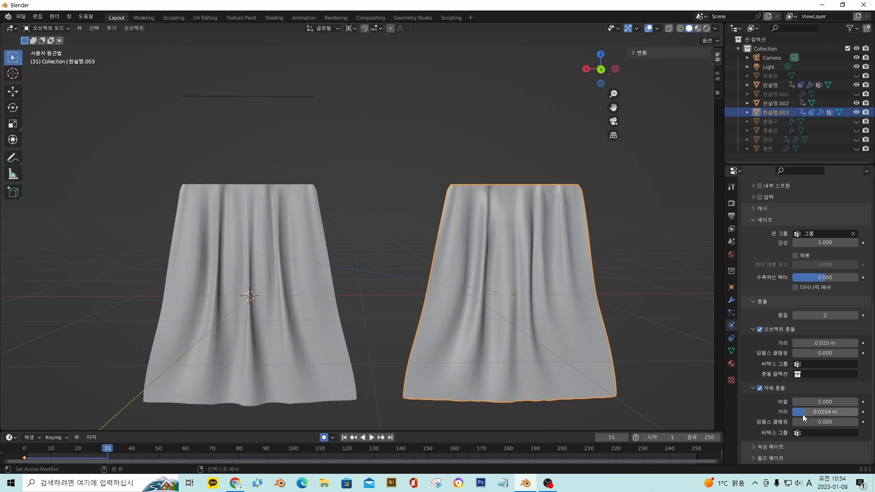
# Set the self-collision distance of the 천설명.003 cloth to 0.0442 m and run the simulation from frame 0 to frame 21.
pyautogui.moveTo(800, 414)
pyautogui.mouseDown()
pyautogui.moveTo(822, 414)
pyautogui.moveTo(815, 414)
pyautogui.mouseUp()
pyautogui.hotkey('shift', 'Left')
pyautogui.press('space')
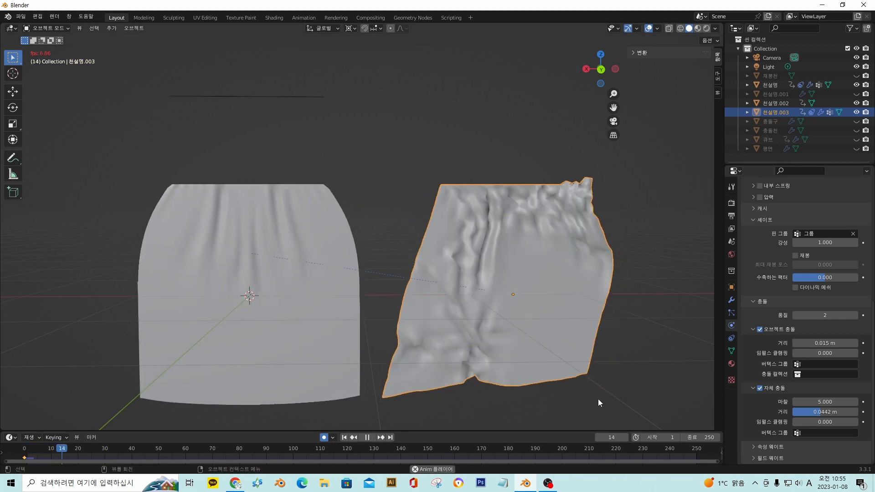
pyautogui.press('space')
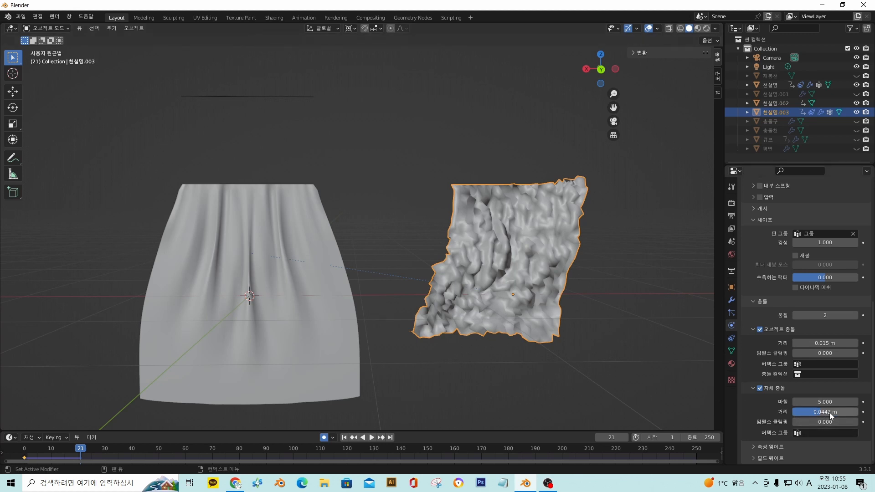
# Examine the surface of the simulated 천설명.003 cloth up close from several angles, and reduce its self-collision distance.
pyautogui.scroll(1, 528, 300)
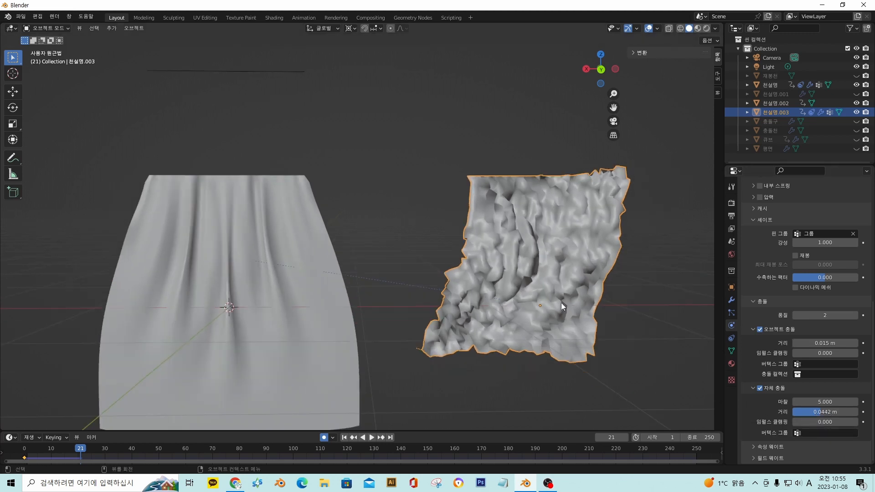
pyautogui.scroll(4, 561, 303)
pyautogui.moveTo(606, 312); pyautogui.dragTo(532, 317, button='middle')
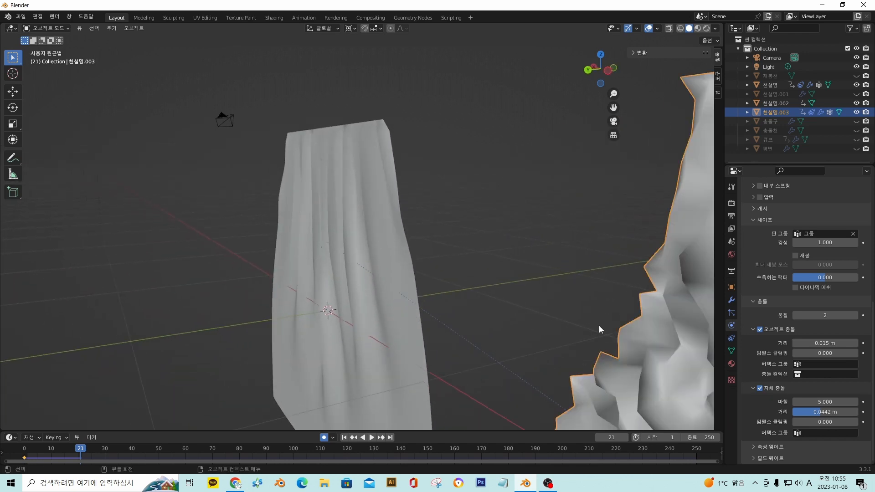
pyautogui.moveTo(599, 325); pyautogui.dragTo(641, 326, button='middle')
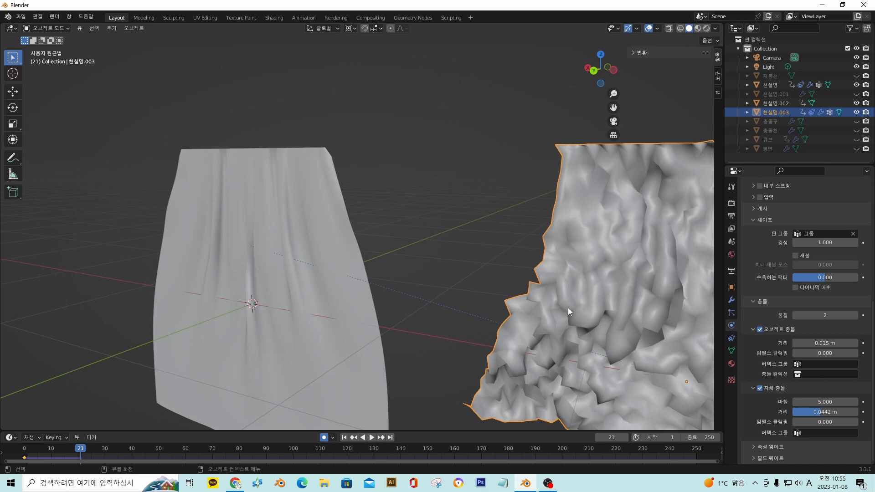
pyautogui.scroll(-3, 544, 322)
pyautogui.moveTo(544, 321)
pyautogui.mouseDown(button='middle')
pyautogui.moveTo(555, 330)
pyautogui.moveTo(534, 312)
pyautogui.mouseUp(button='middle')
pyautogui.scroll(3, 507, 272)
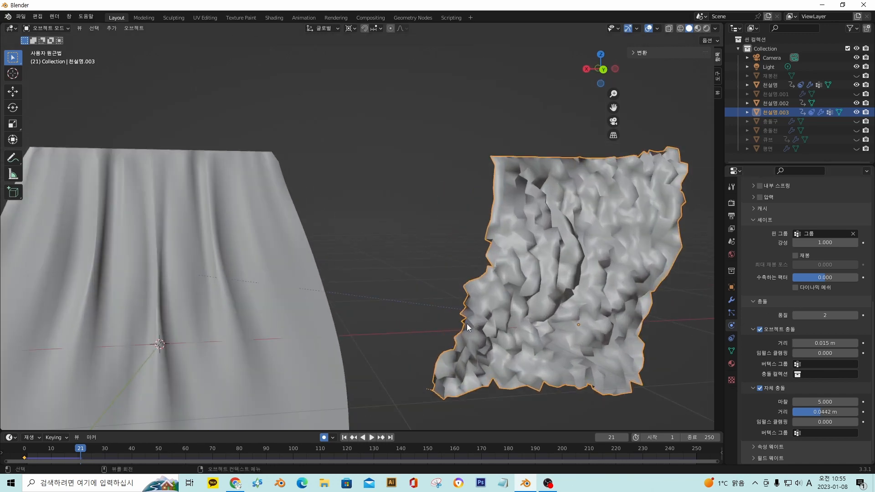
pyautogui.scroll(-3, 547, 319)
pyautogui.moveTo(535, 322); pyautogui.dragTo(542, 323, button='middle')
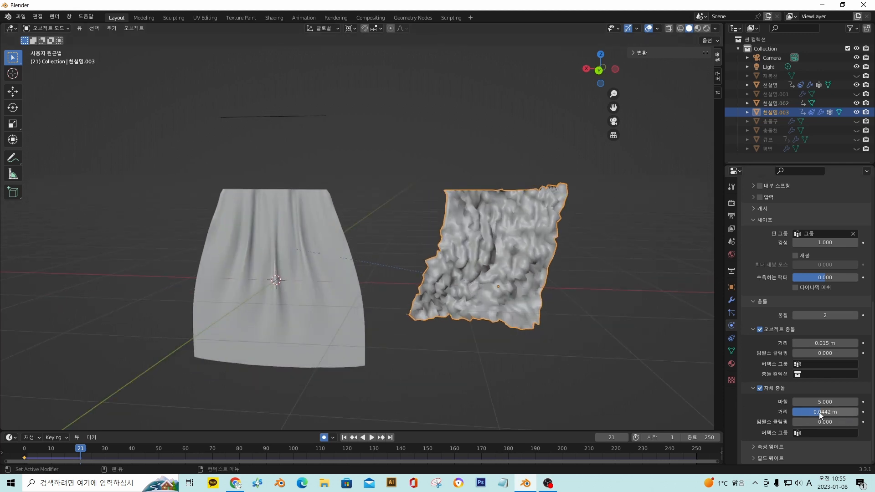
pyautogui.moveTo(820, 415); pyautogui.dragTo(793, 414)
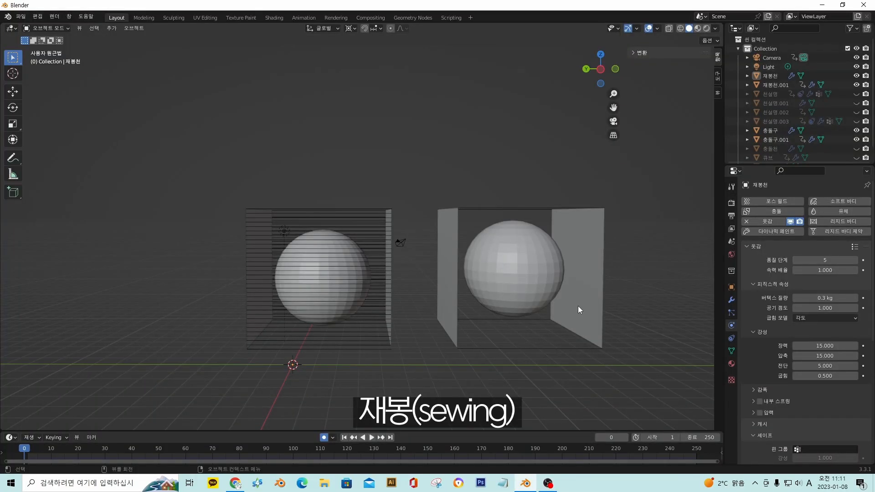
# Inspect the sewing (재봉) settings of the 재봉천.001 and 재봉천 cloths and compare the sewing edges around their spheres.
pyautogui.click(457, 209)
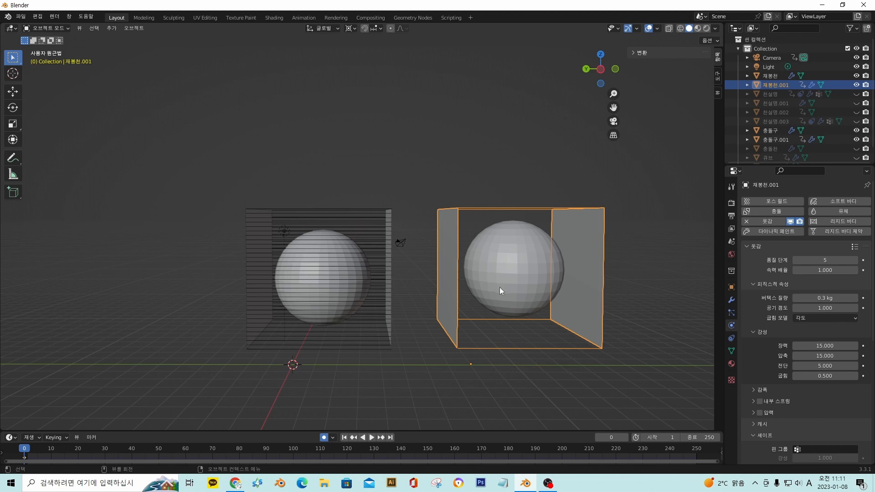
pyautogui.scroll(-10, 785, 333)
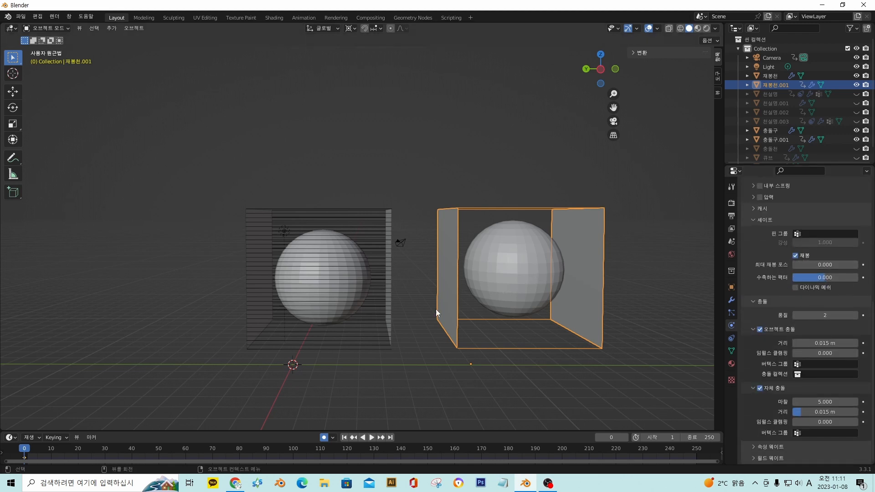
pyautogui.click(352, 273)
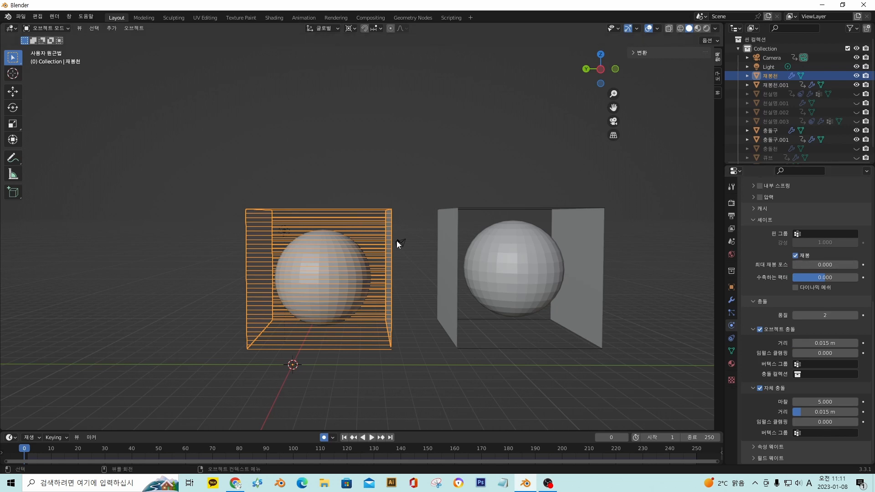
pyautogui.moveTo(364, 265); pyautogui.dragTo(399, 265, button='middle')
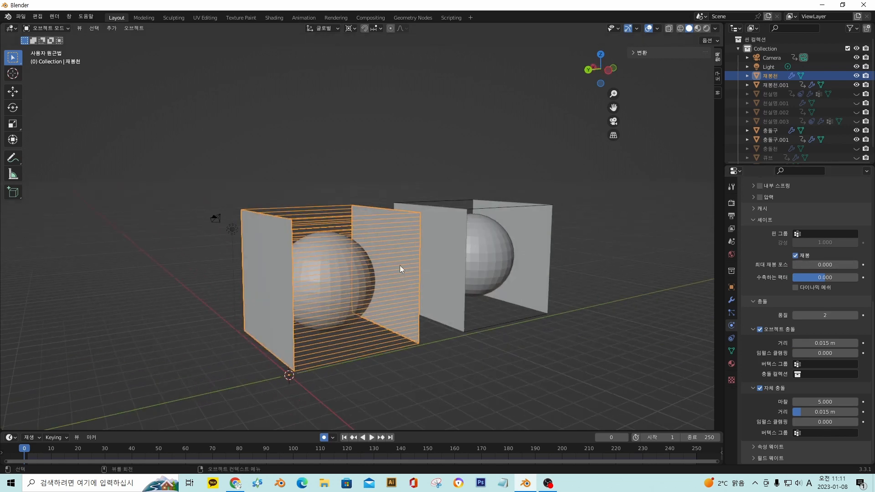
pyautogui.scroll(1, 461, 255)
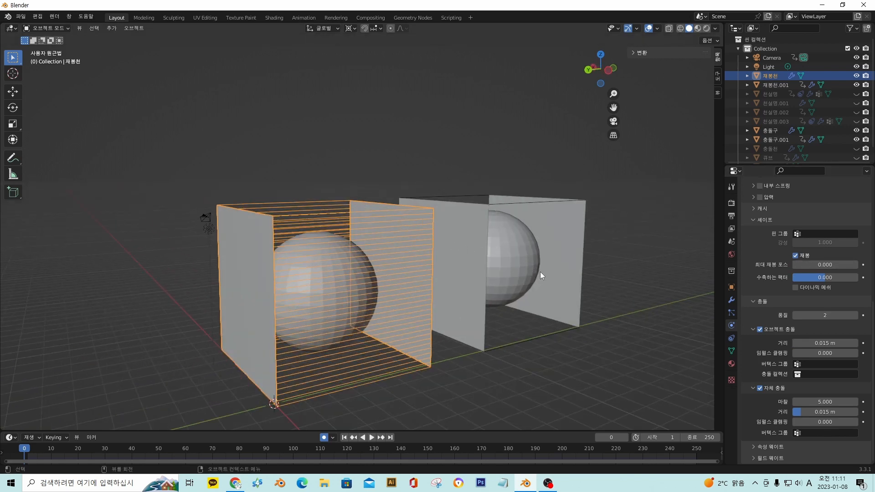
pyautogui.moveTo(540, 271); pyautogui.dragTo(502, 256, button='middle')
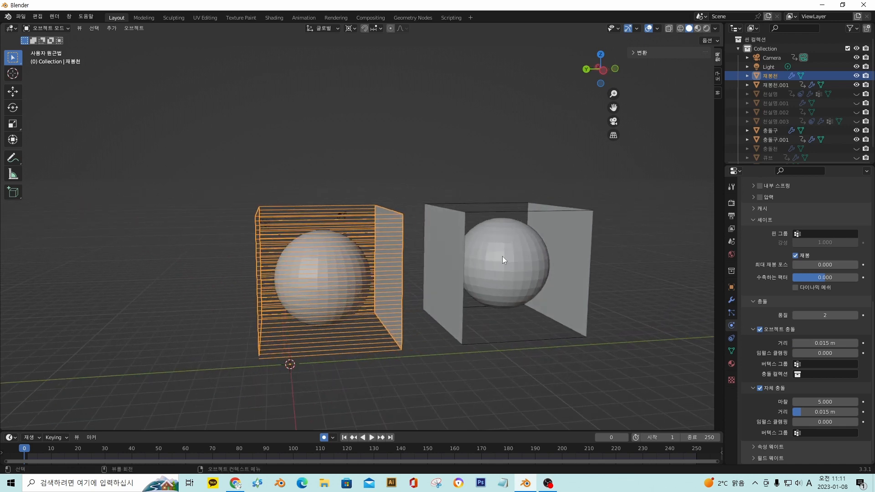
pyautogui.click(499, 209)
pyautogui.scroll(3, 499, 209)
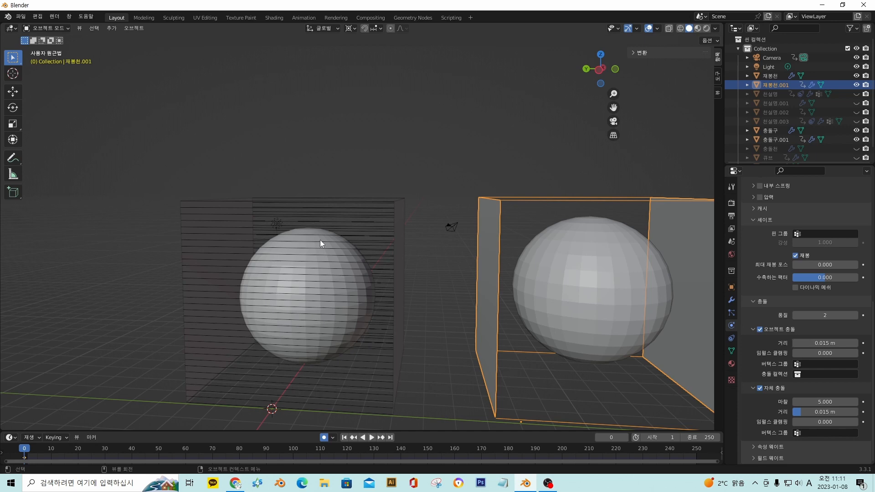
pyautogui.moveTo(320, 240); pyautogui.dragTo(416, 203, button='middle')
pyautogui.moveTo(494, 280); pyautogui.dragTo(418, 277, button='middle')
pyautogui.scroll(-3, 488, 274)
pyautogui.moveTo(498, 279); pyautogui.dragTo(524, 281, button='middle')
pyautogui.scroll(2, 508, 285)
# Play the sewing simulation to frame 8, compare how both cloths wrap their spheres, and go back to frame 0.
pyautogui.press('space')
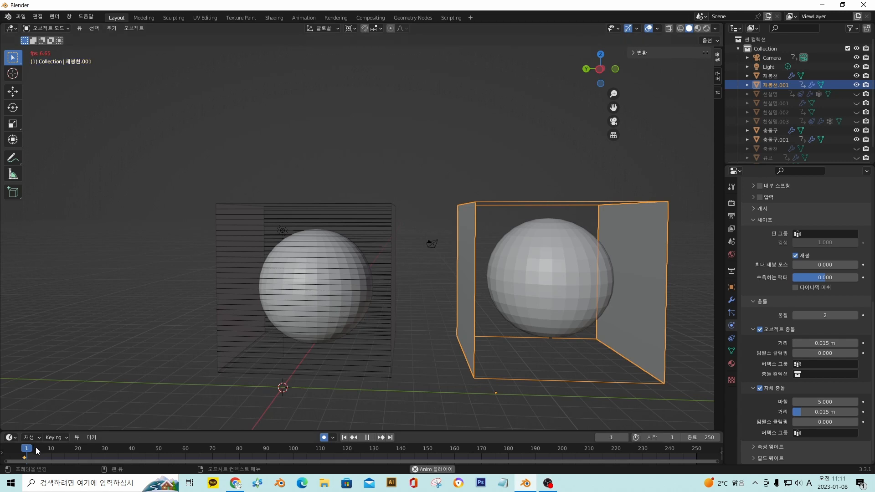
pyautogui.moveTo(437, 315); pyautogui.dragTo(376, 295, button='middle')
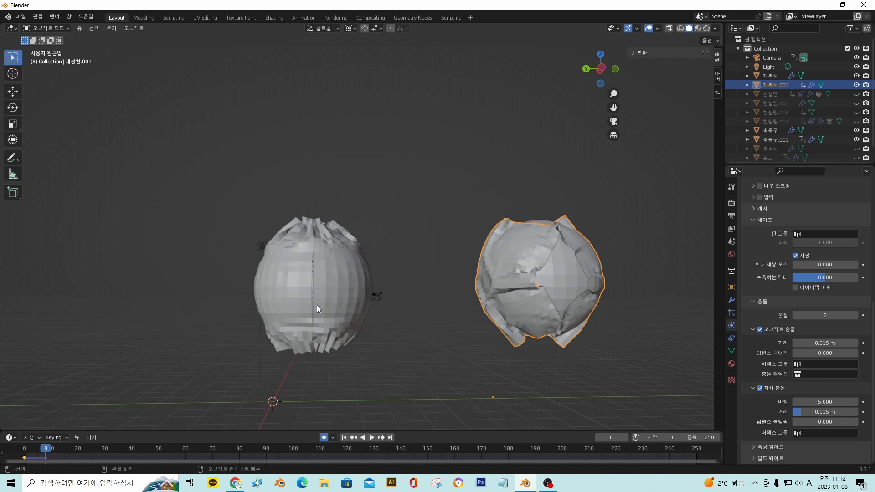
pyautogui.moveTo(531, 274); pyautogui.dragTo(558, 263, button='middle')
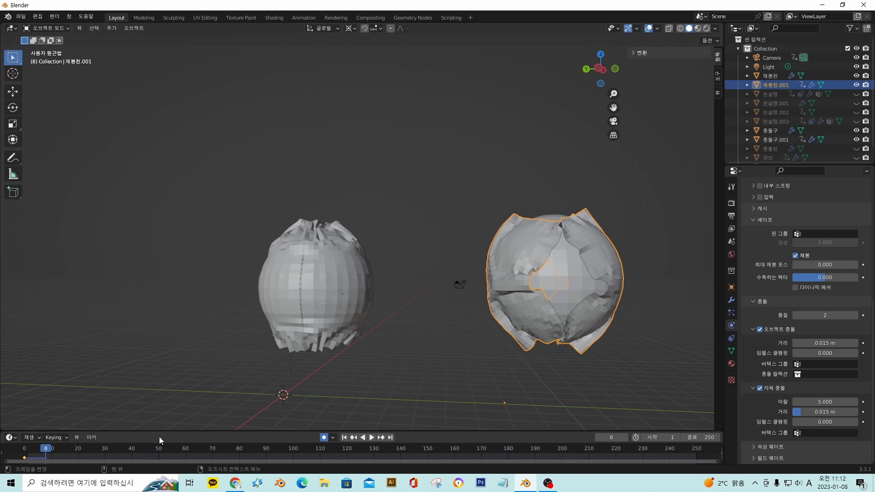
pyautogui.moveTo(308, 287); pyautogui.dragTo(557, 275, button='middle')
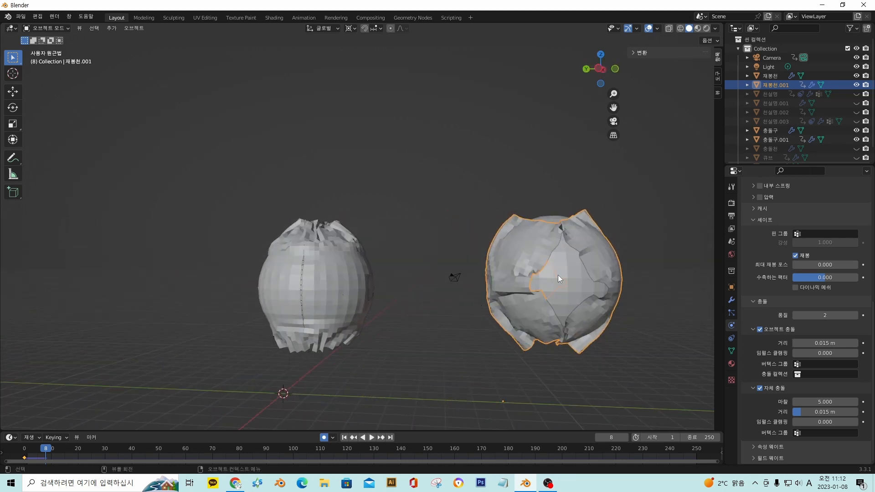
pyautogui.moveTo(45, 448); pyautogui.dragTo(22, 448)
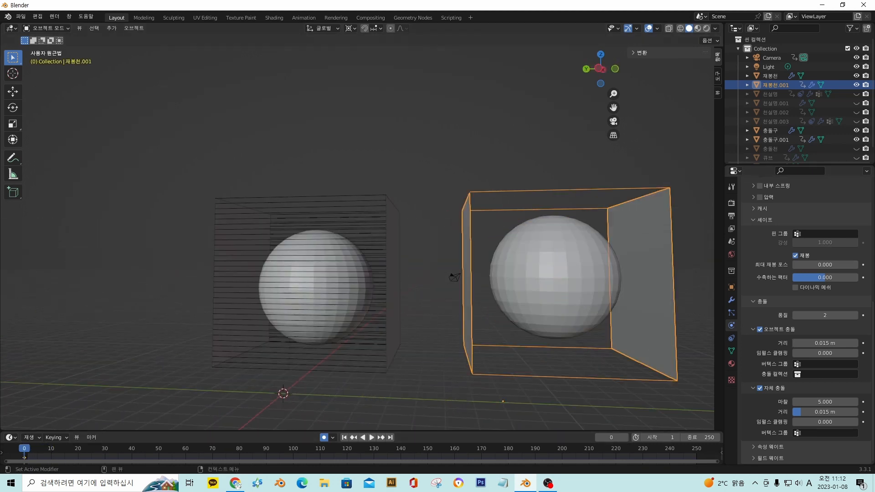
# Set the tension (장력) stiffness of the 재봉천.001 and 재봉천 cloths to 35.3 and run the simulation to frame 7.
pyautogui.scroll(8, 806, 304)
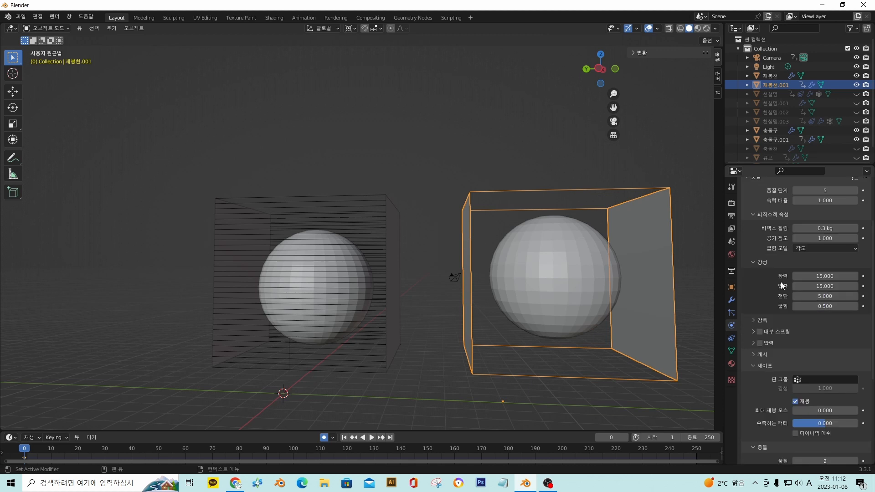
pyautogui.moveTo(819, 278); pyautogui.dragTo(843, 279)
pyautogui.click(371, 233)
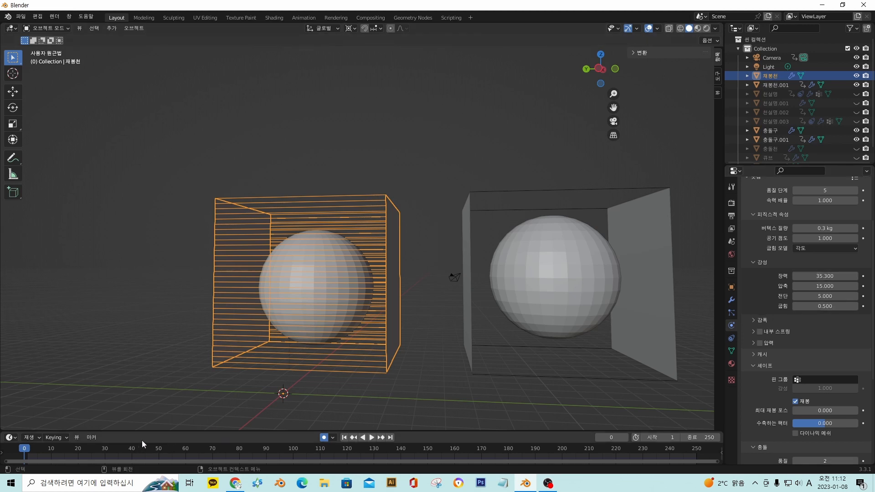
pyautogui.press('space')
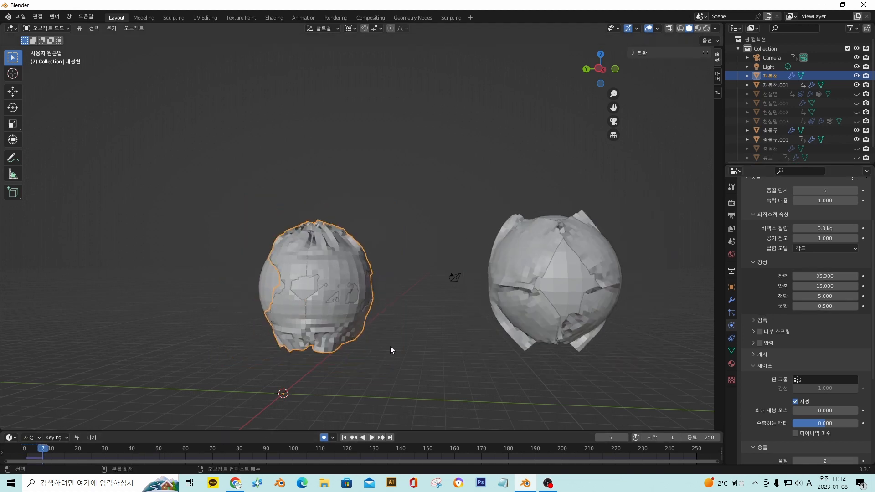
# Examine from several angles how the two sewn cloths wrap their spheres at frame 7.
pyautogui.moveTo(338, 327); pyautogui.dragTo(350, 276, button='middle')
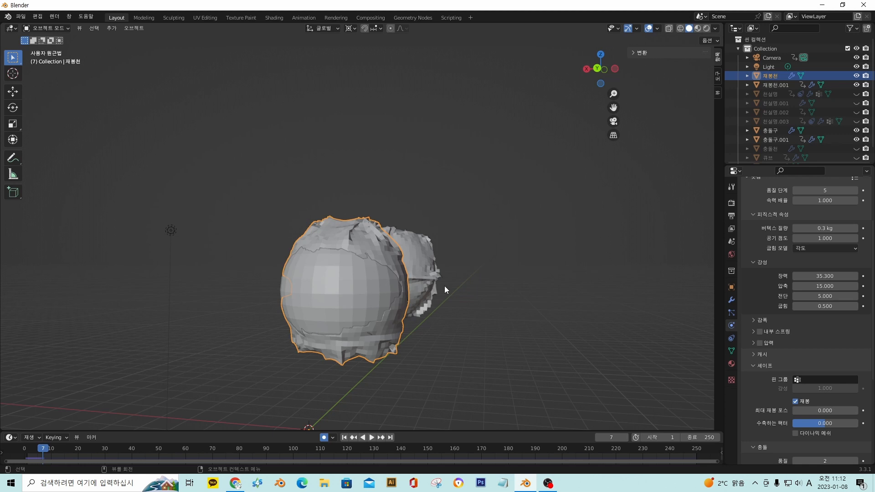
pyautogui.moveTo(444, 285); pyautogui.dragTo(400, 291, button='middle')
pyautogui.moveTo(547, 302); pyautogui.dragTo(318, 238, button='middle')
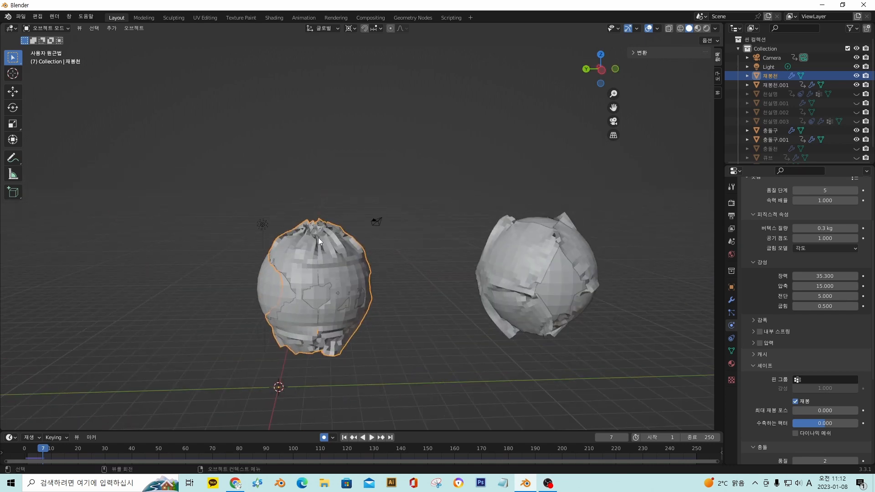
pyautogui.moveTo(304, 301); pyautogui.dragTo(325, 284, button='middle')
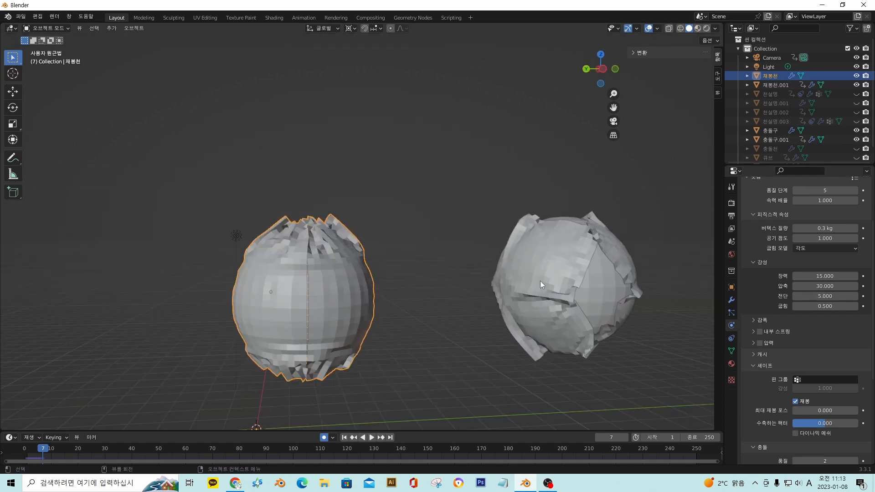
pyautogui.moveTo(339, 260)
pyautogui.mouseDown(button='middle')
pyautogui.moveTo(356, 262)
pyautogui.moveTo(343, 263)
pyautogui.mouseUp(button='middle')
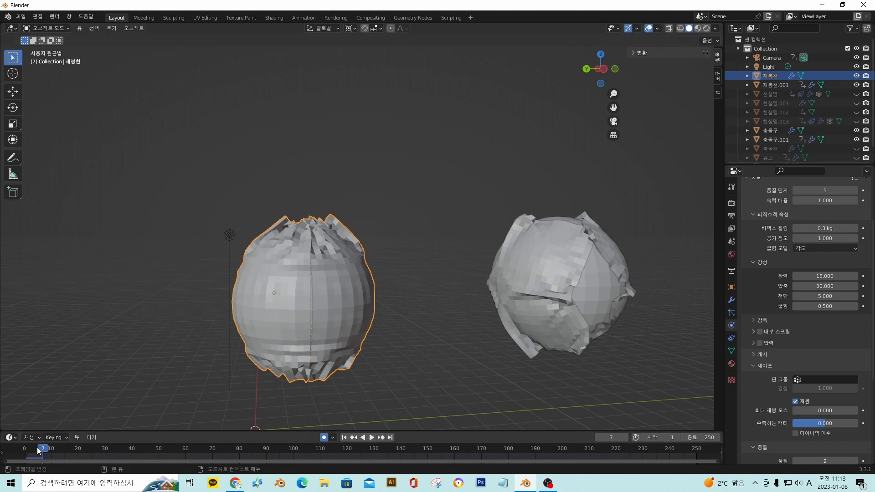
# Return the timeline to frame 0 and select the 재봉천.001 cloth.
pyautogui.moveTo(40, 450); pyautogui.dragTo(2, 452)
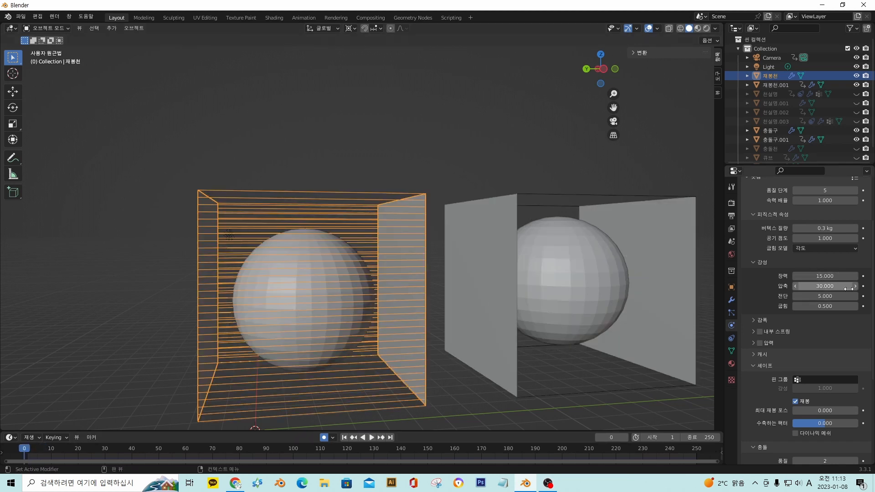
pyautogui.moveTo(560, 286); pyautogui.dragTo(508, 290, button='middle')
pyautogui.moveTo(496, 290); pyautogui.dragTo(541, 311, button='middle')
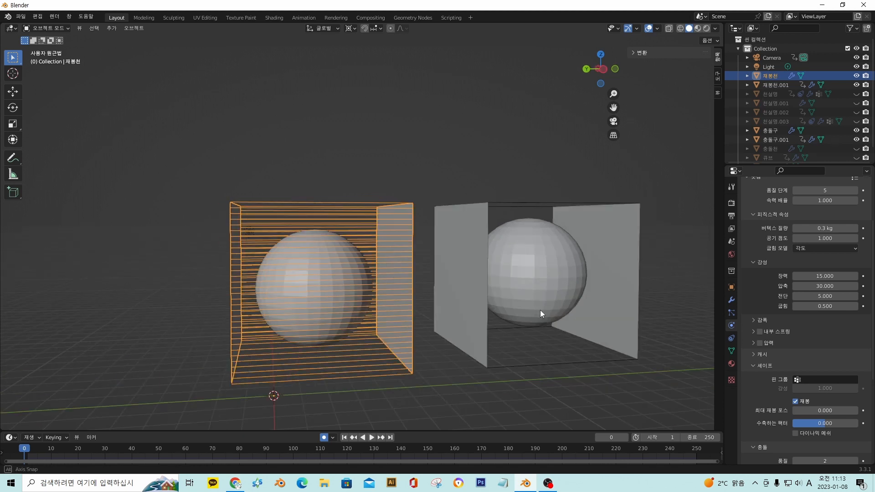
pyautogui.click(477, 295)
pyautogui.moveTo(477, 295); pyautogui.dragTo(554, 309, button='middle')
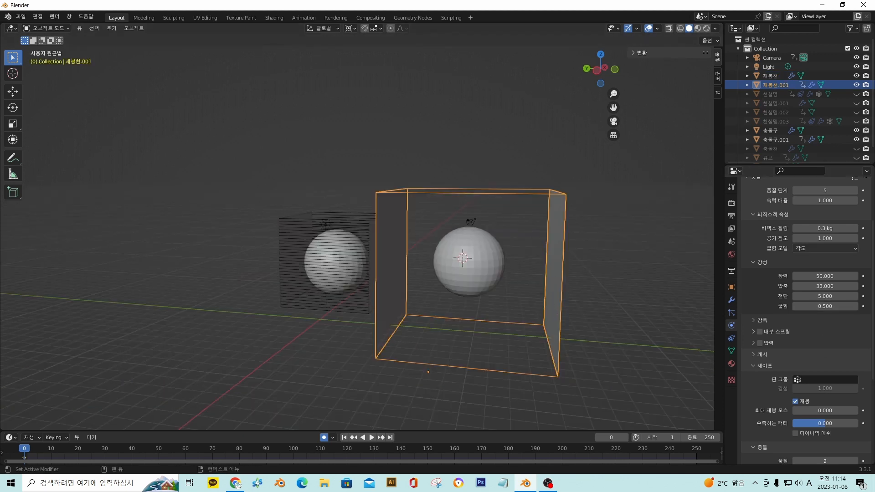
# Set the tension (장력) and compression (압축) stiffness of the 재봉천.001 cloth to 0.
pyautogui.click(825, 276)
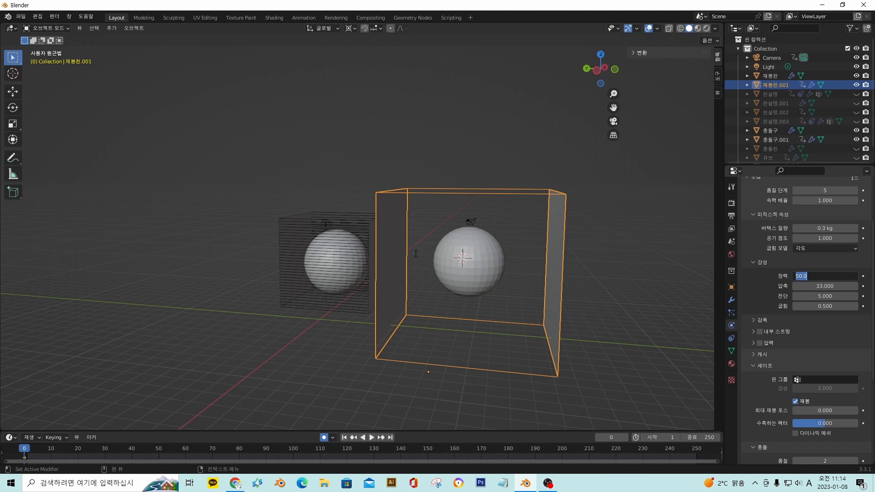
pyautogui.write('0')
pyautogui.press('Return')
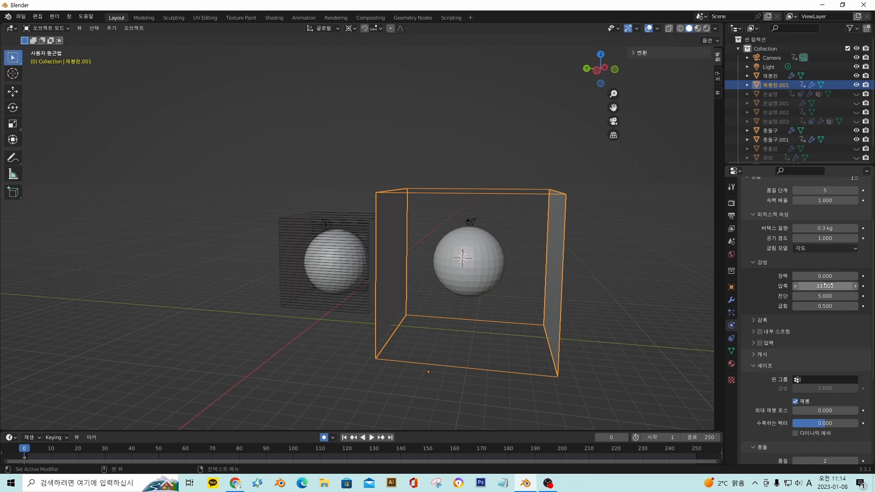
pyautogui.click(825, 285)
pyautogui.write('0')
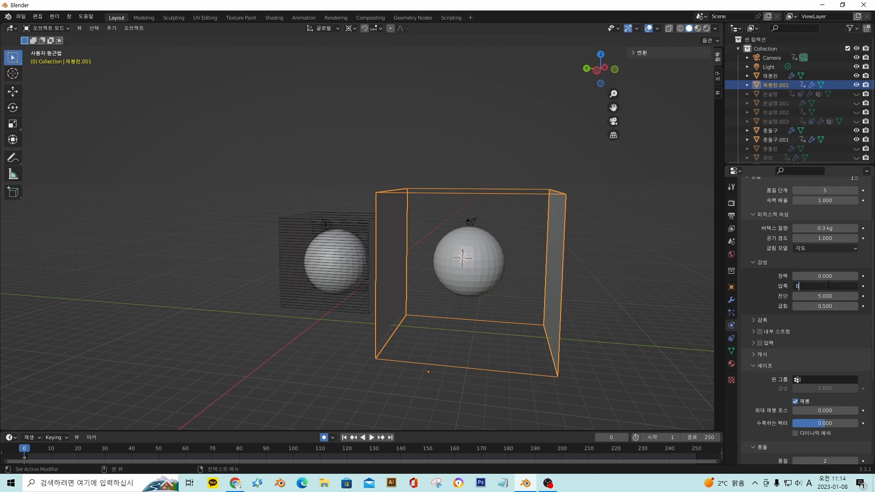
pyautogui.press('Return')
# Run the sewing simulation to frame 14, compare the two cloths, and go back to frame 0.
pyautogui.press('space')
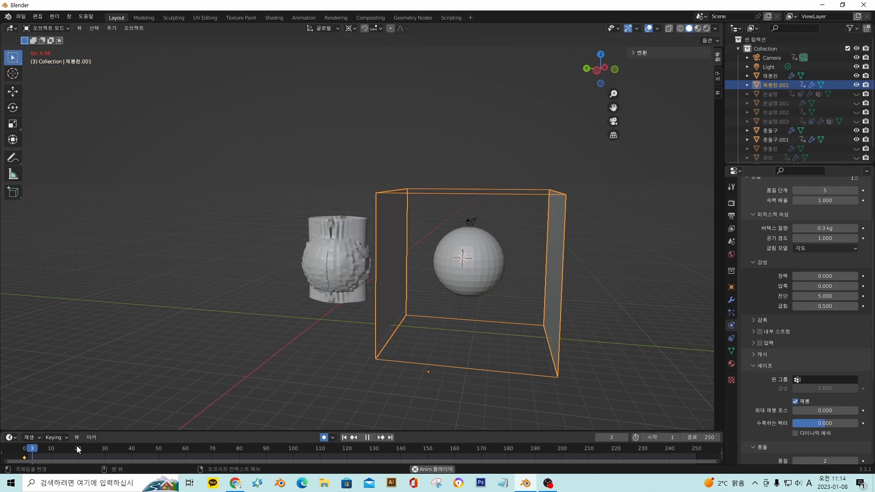
pyautogui.press('space')
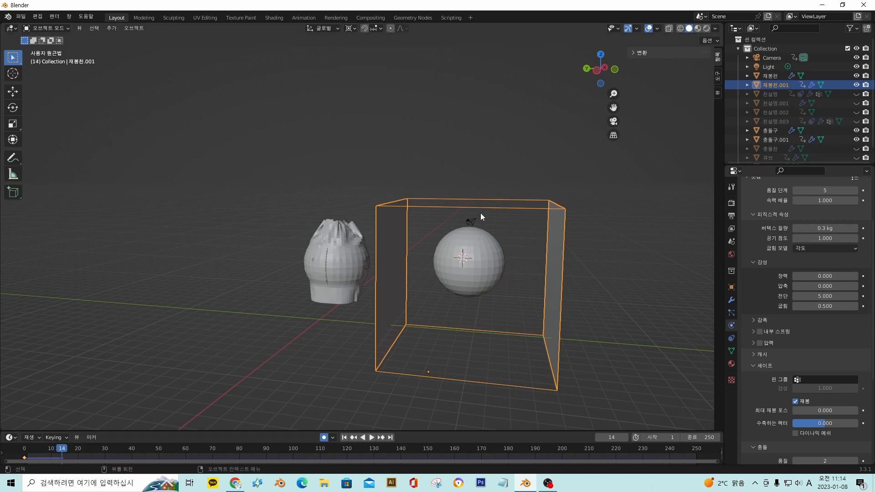
pyautogui.hotkey('shift', 'Left')
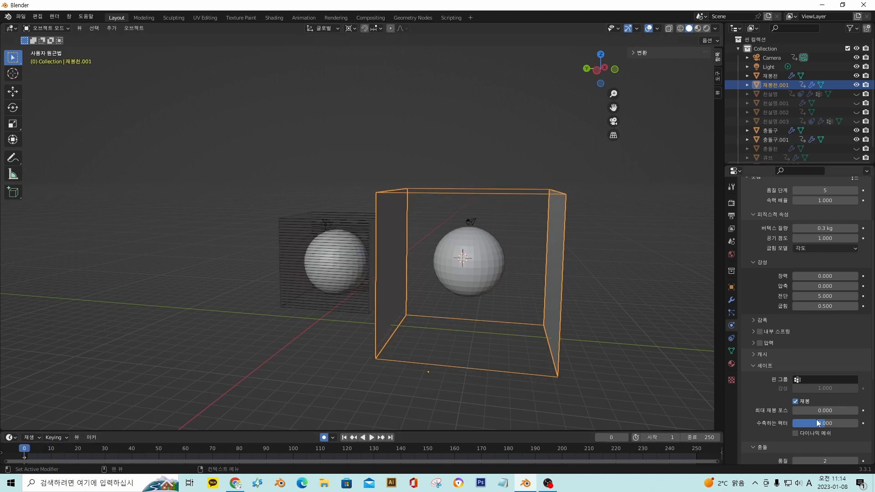
# Set both the tension (장력) and compression (압축) stiffness of the 재봉천.001 cloth to 30.
pyautogui.doubleClick(828, 276)
pyautogui.write('30')
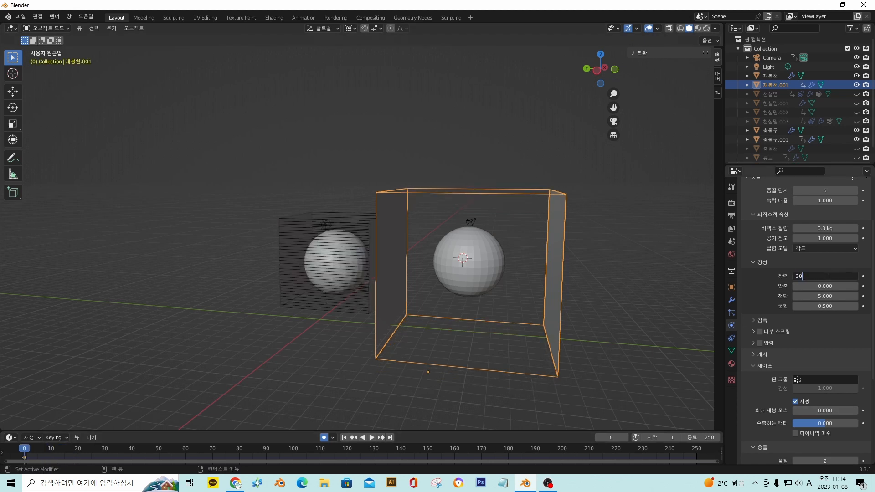
pyautogui.press('Return')
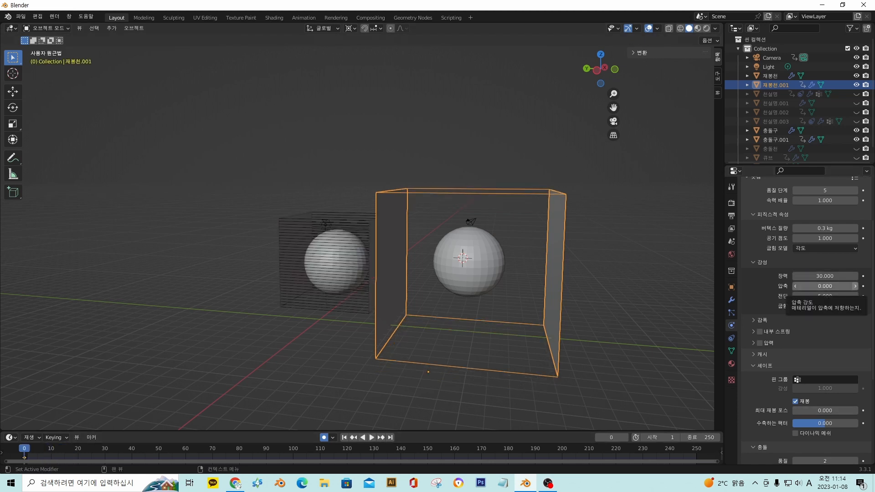
pyautogui.doubleClick(830, 284)
pyautogui.write('30')
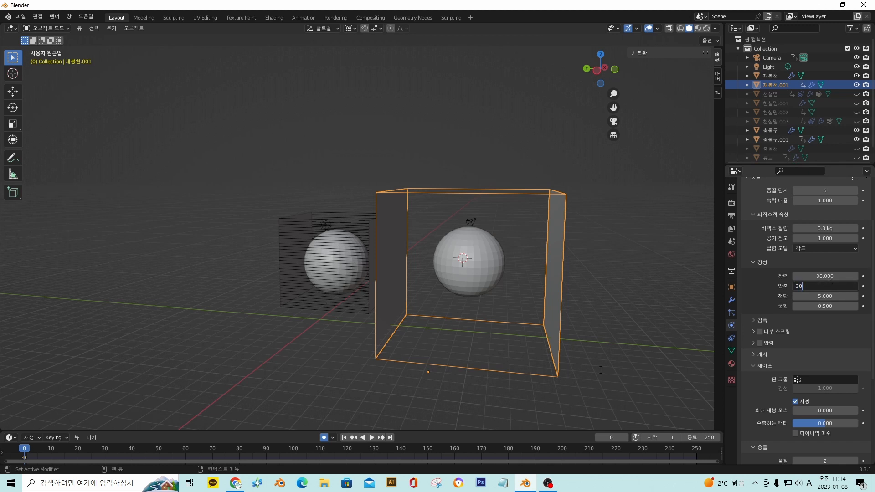
pyautogui.press('Return')
# Play the sewing simulation to frame 8, check how the 재봉천.001 cloth wraps its sphere, and rewind to frame 0.
pyautogui.press('space')
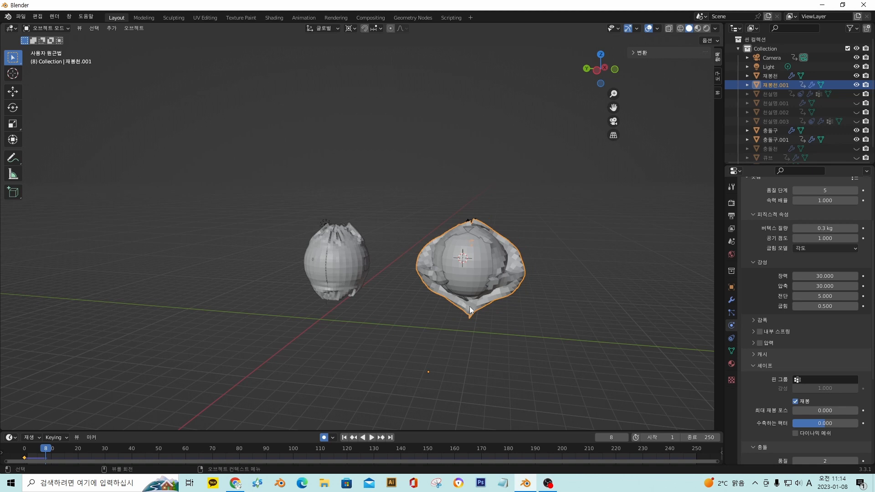
pyautogui.moveTo(386, 274)
pyautogui.mouseDown(button='middle')
pyautogui.moveTo(400, 272)
pyautogui.moveTo(376, 271)
pyautogui.moveTo(387, 271)
pyautogui.mouseUp(button='middle')
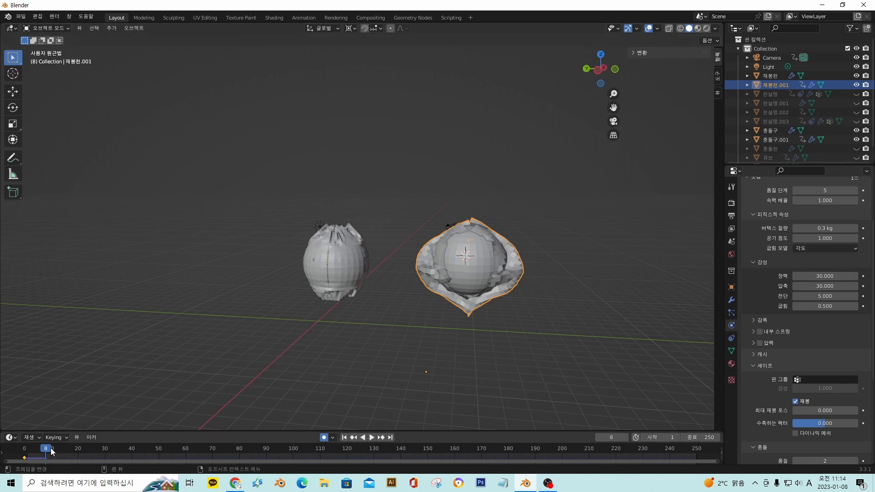
pyautogui.moveTo(52, 452); pyautogui.dragTo(24, 452)
# Scale the 재봉천.001 cloth uniformly by about 0.53 and run the sewing simulation to frame 5.
pyautogui.moveTo(513, 251); pyautogui.dragTo(492, 236, button='middle')
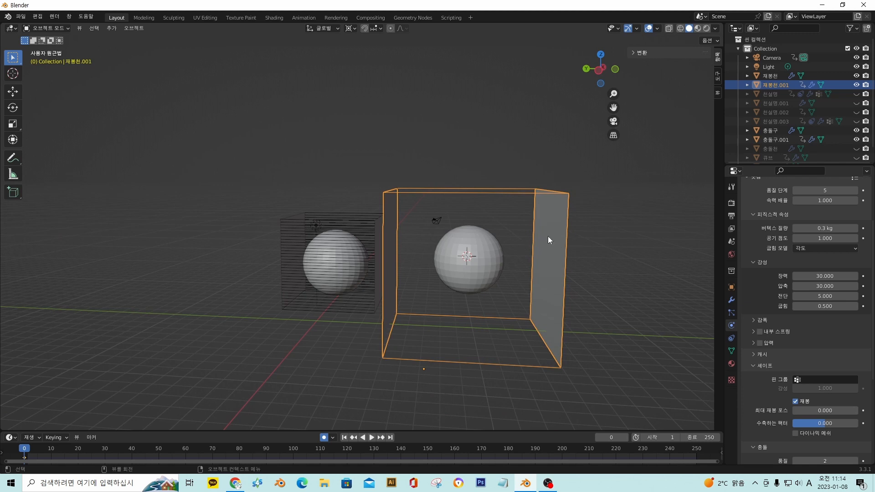
pyautogui.press('s')
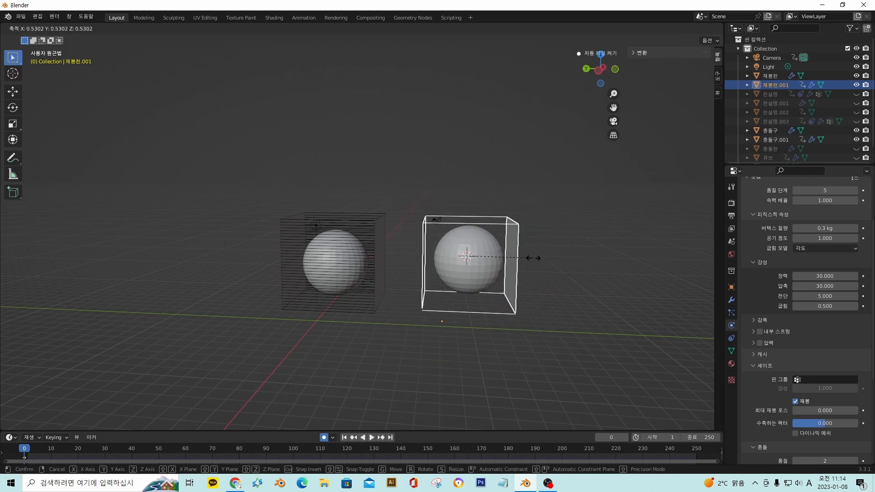
pyautogui.click(499, 253)
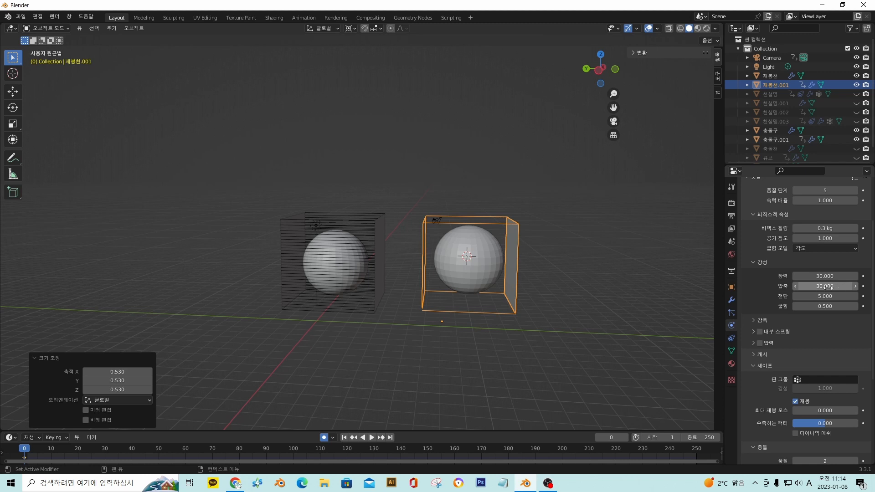
pyautogui.press('space')
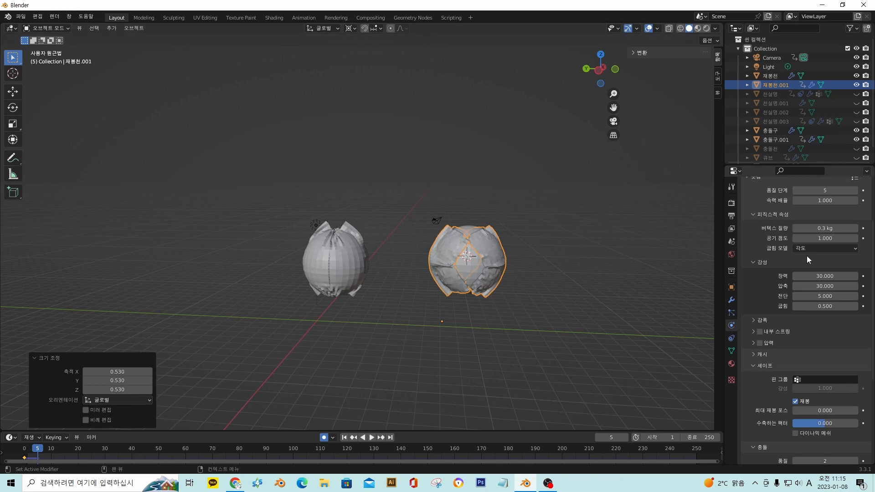
pyautogui.moveTo(442, 253); pyautogui.dragTo(447, 250, button='middle')
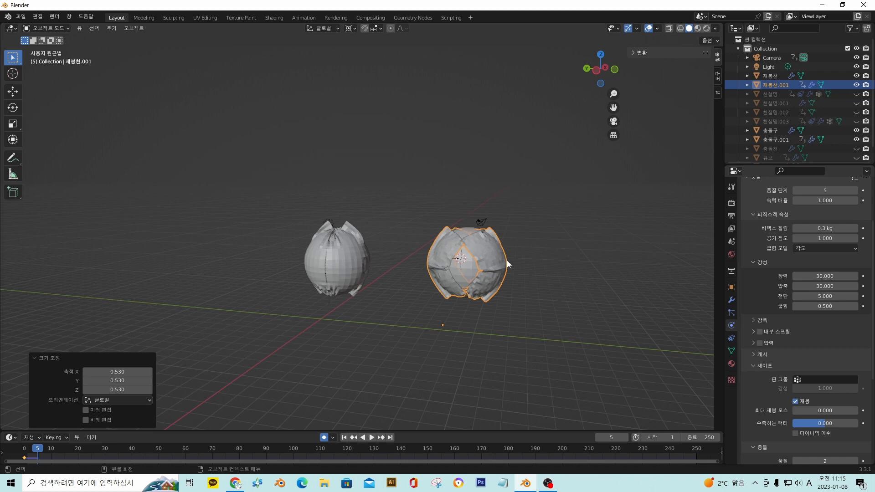
# Undo the playback to return to frame 0 and scale the 재봉천.001 cloth uniformly by about 1.088.
pyautogui.hotkey('ctrl', 'z')
pyautogui.press('s')
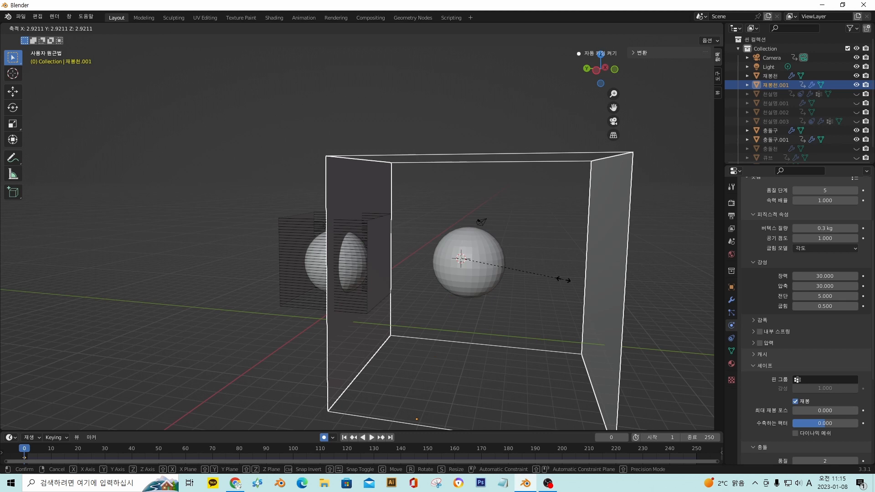
pyautogui.click(494, 278)
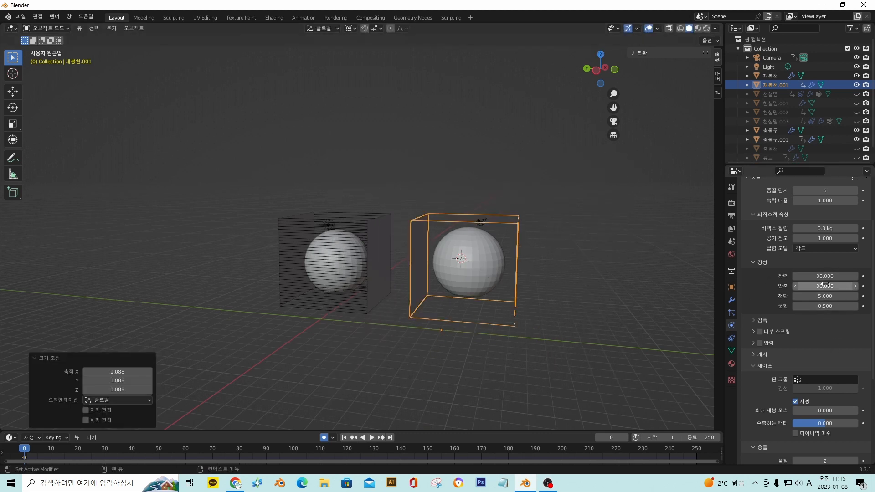
# Examine the resized 재봉천.001 cloth beside the 재봉천 cloth from several angles and check its stiffness (강성) values.
pyautogui.moveTo(564, 327); pyautogui.dragTo(567, 299, button='middle')
pyautogui.scroll(3, 516, 283)
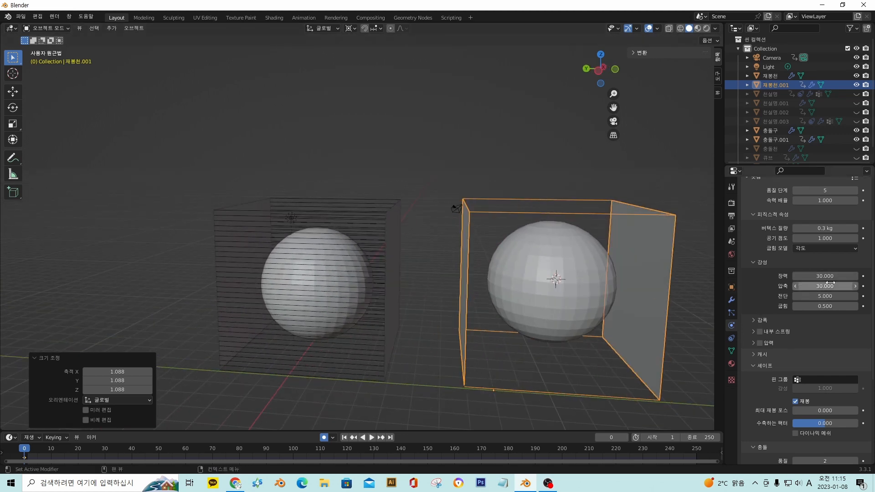
pyautogui.moveTo(657, 292)
pyautogui.mouseDown(button='middle')
pyautogui.moveTo(580, 274)
pyautogui.moveTo(639, 292)
pyautogui.mouseUp(button='middle')
pyautogui.scroll(2, 570, 283)
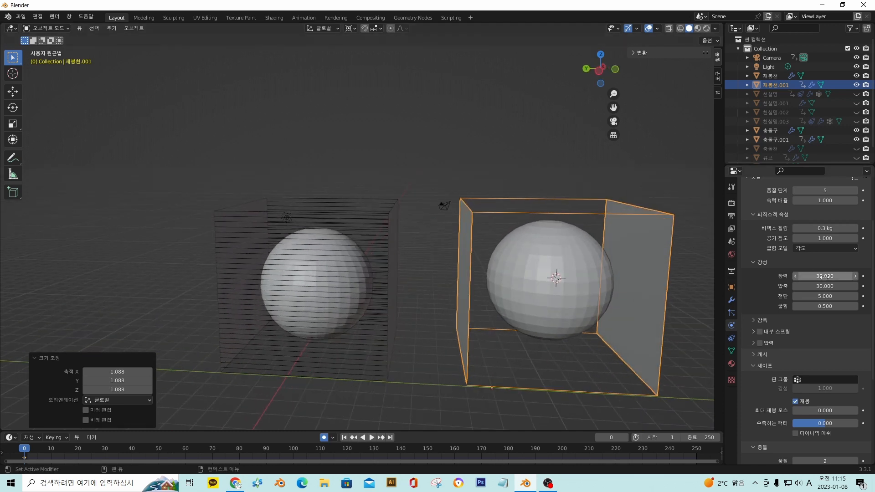
pyautogui.moveTo(710, 279); pyautogui.dragTo(494, 273, button='middle')
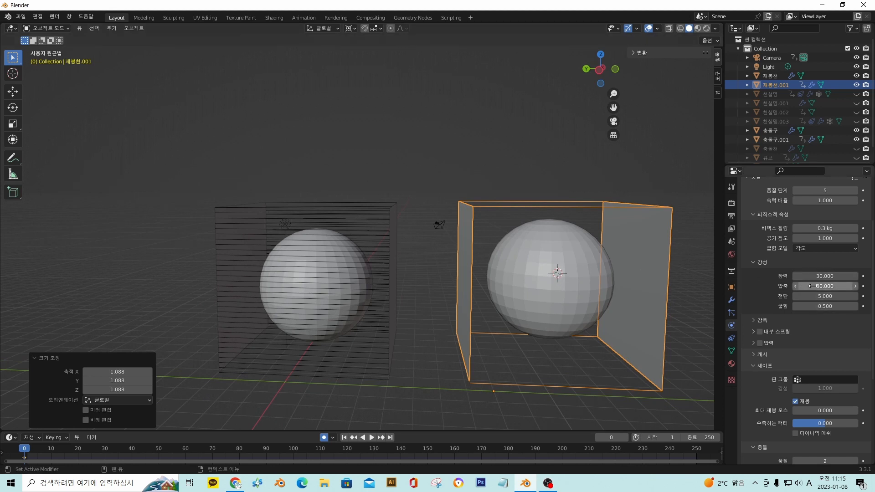
pyautogui.moveTo(563, 269); pyautogui.dragTo(553, 265, button='middle')
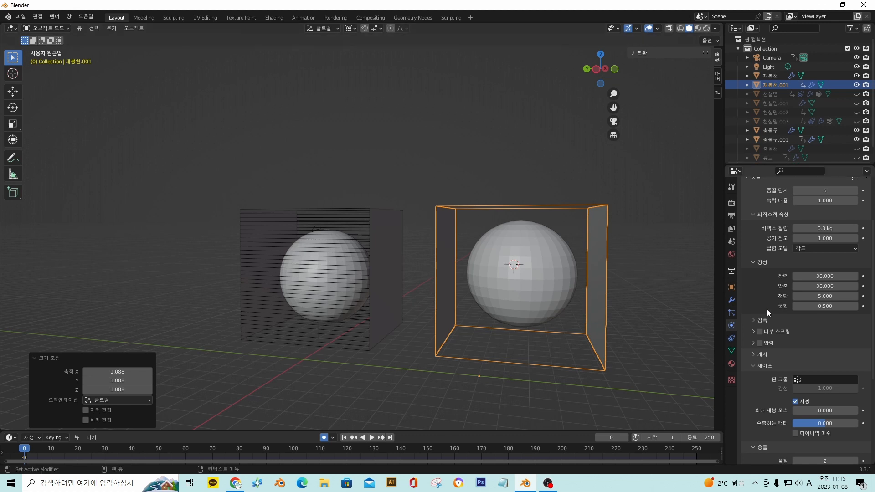
# Review the shape, collision, self-collision and stiffness settings of the 재봉천.001 cloth and view both cloths from above.
pyautogui.scroll(-8, 767, 309)
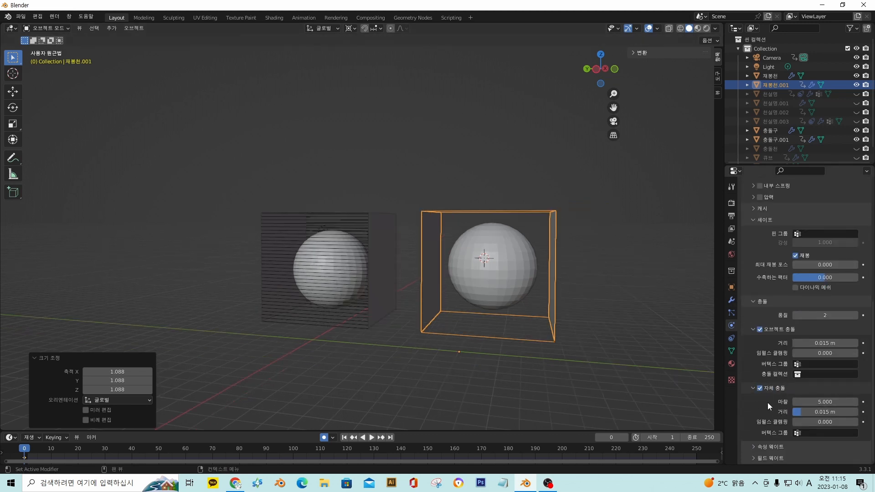
pyautogui.scroll(1, 807, 410)
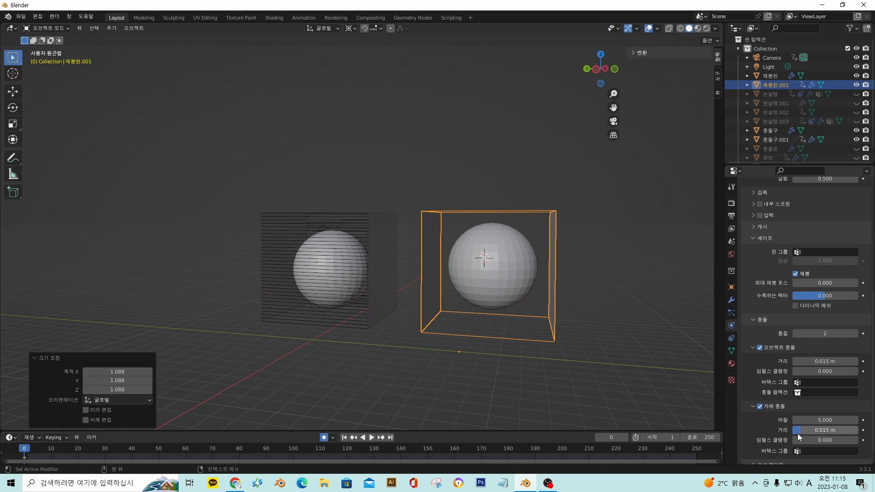
pyautogui.scroll(3, 774, 313)
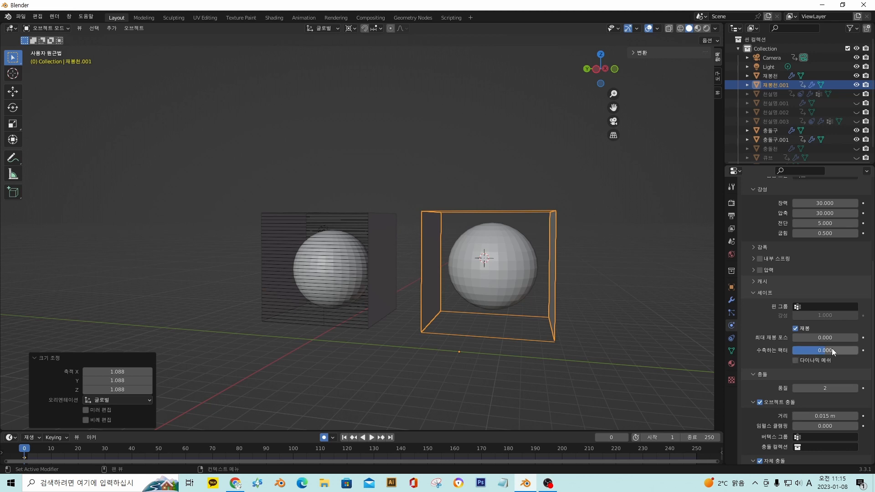
pyautogui.scroll(2, 816, 346)
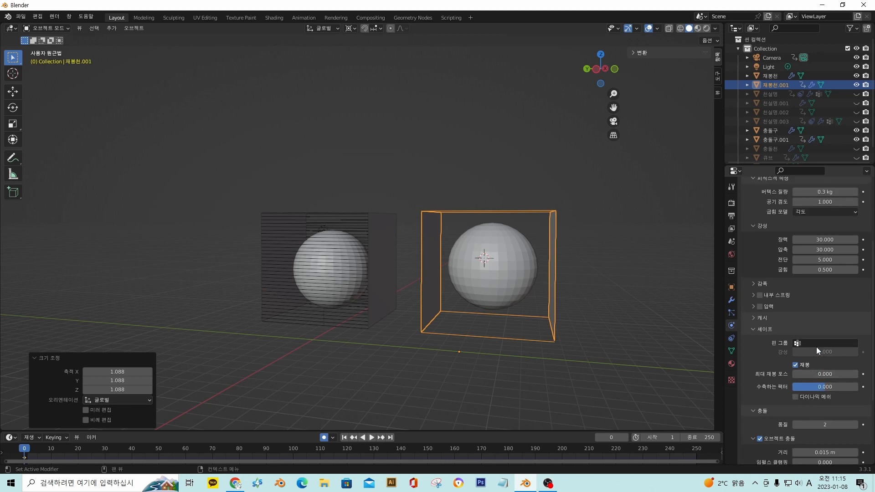
pyautogui.scroll(6, 816, 346)
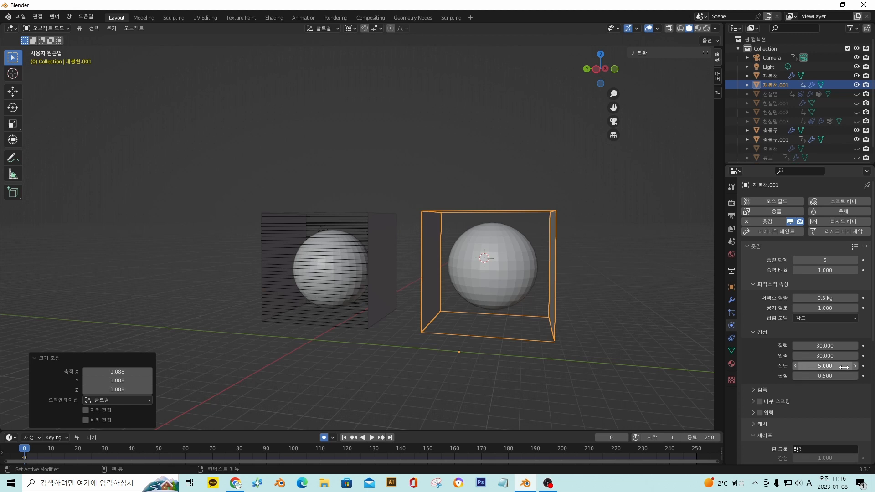
pyautogui.moveTo(537, 329); pyautogui.dragTo(504, 319, button='middle')
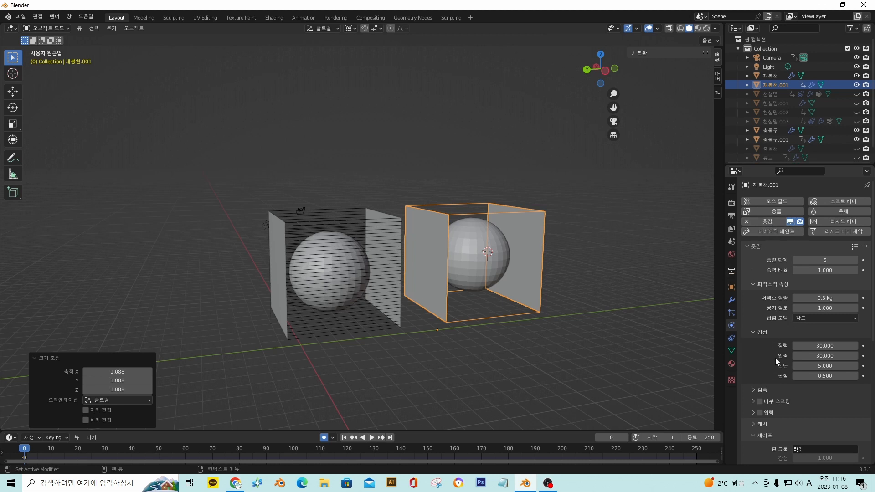
pyautogui.scroll(-8, 775, 357)
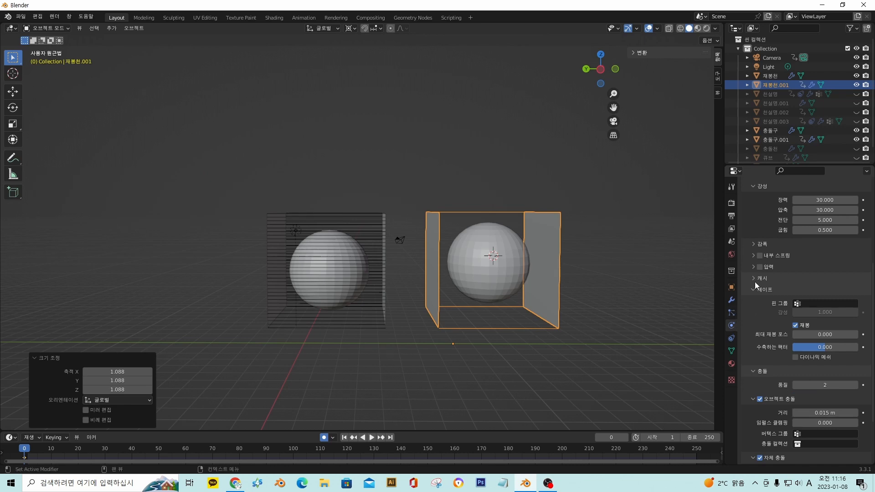
pyautogui.moveTo(436, 211); pyautogui.dragTo(418, 271, button='middle')
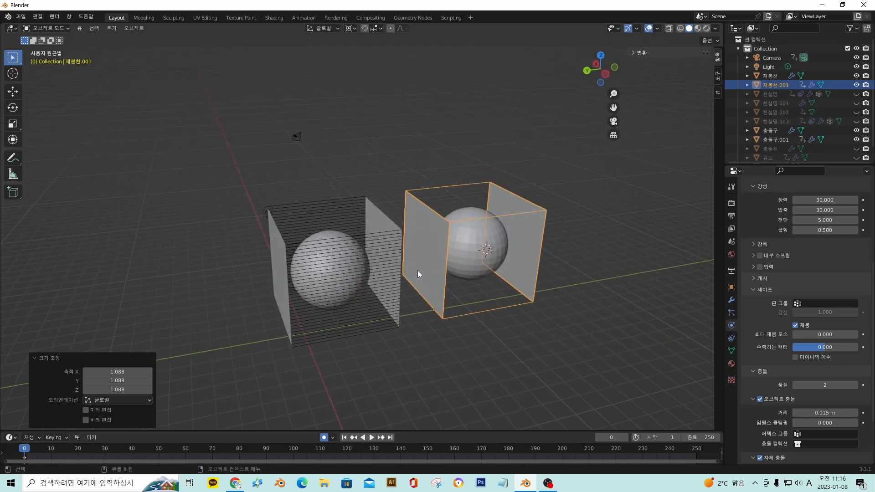